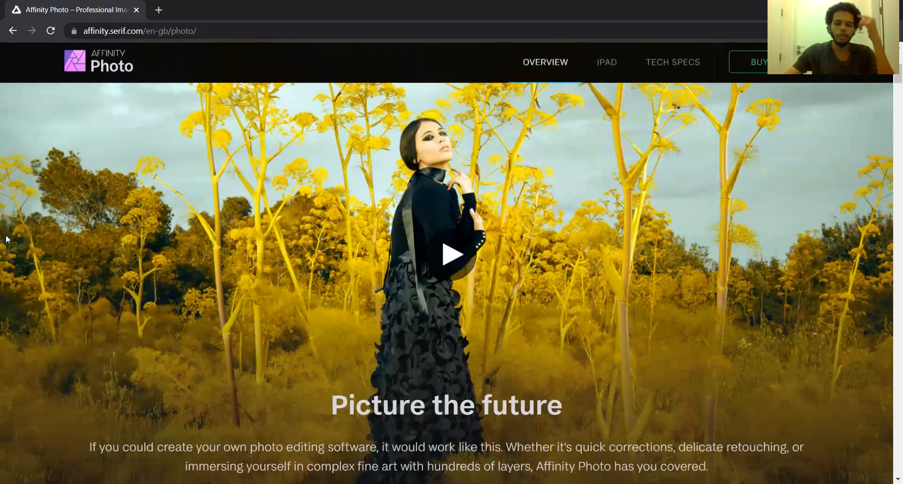
# Step: Read through the feature sections of the Affinity Photo overview page, including performance, retouching, RAW development, compositions and pattern layers
pyautogui.scroll(-10, 6, 240)
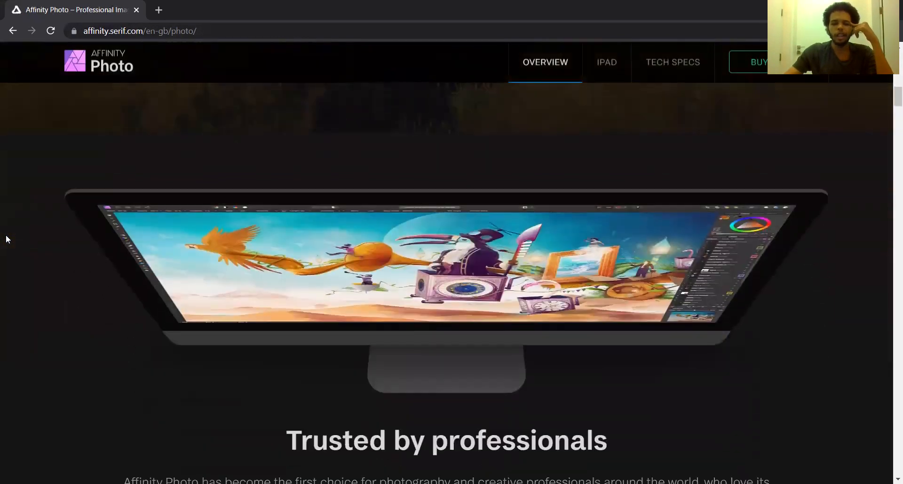
pyautogui.scroll(-10, 7, 239)
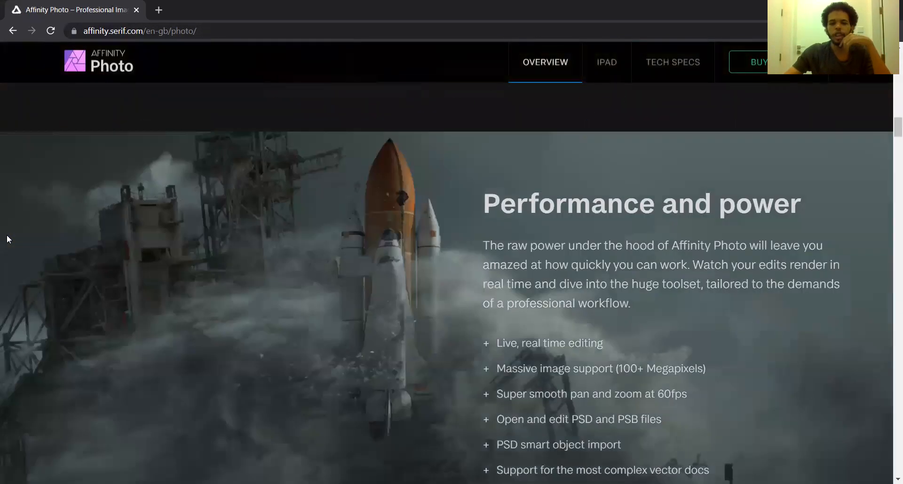
pyautogui.scroll(-4, 7, 239)
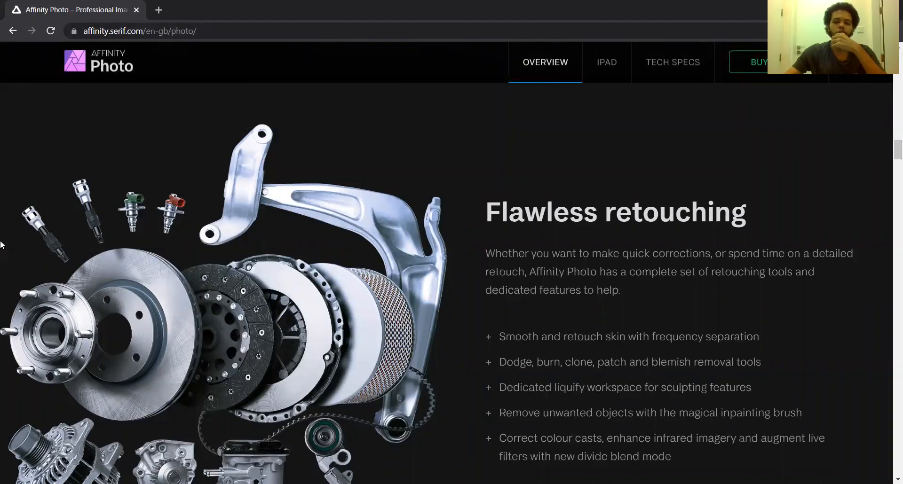
pyautogui.scroll(-3, 1, 244)
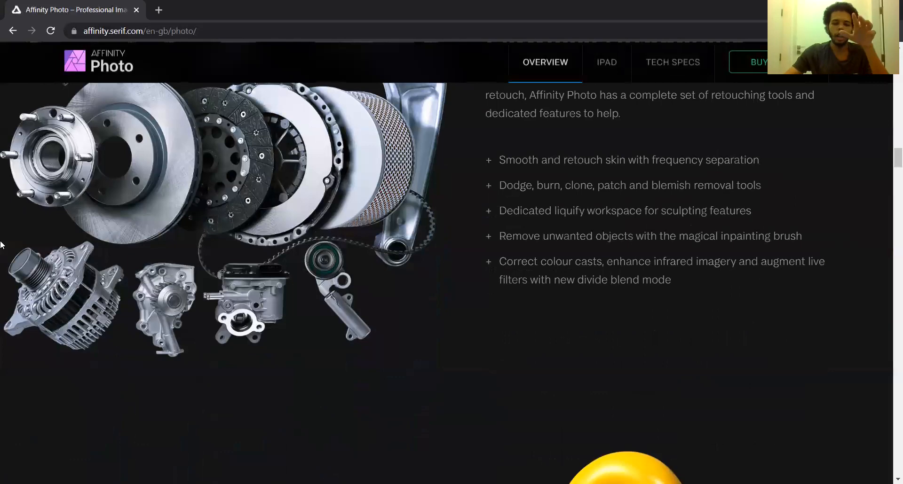
pyautogui.scroll(-6, 1, 245)
pyautogui.scroll(-3, 2, 245)
pyautogui.scroll(-2, 1, 244)
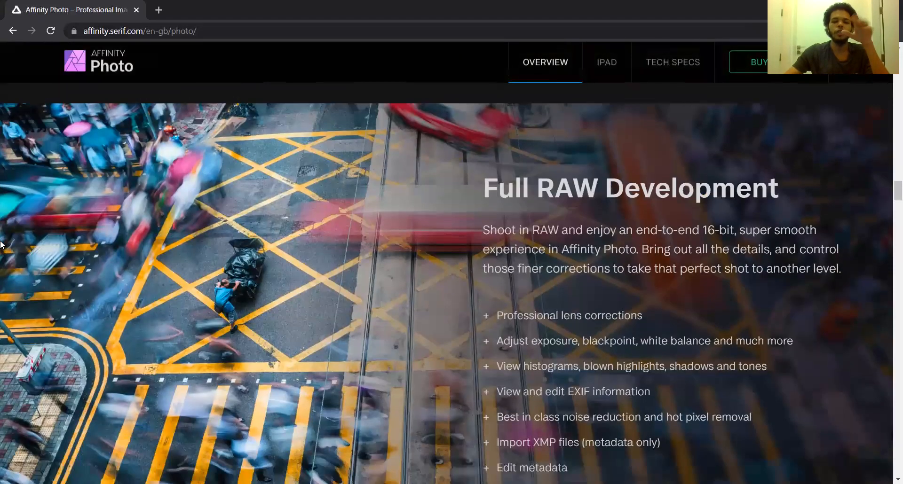
pyautogui.scroll(-1, 1, 245)
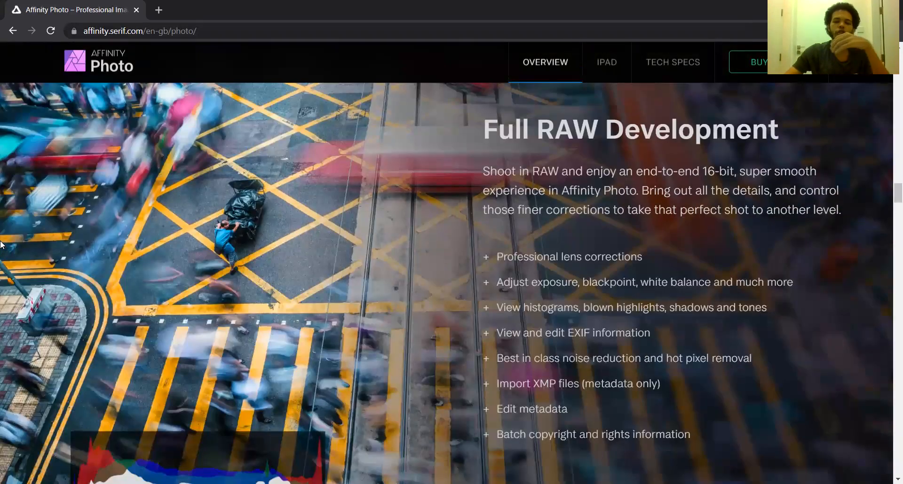
pyautogui.scroll(-4, 2, 245)
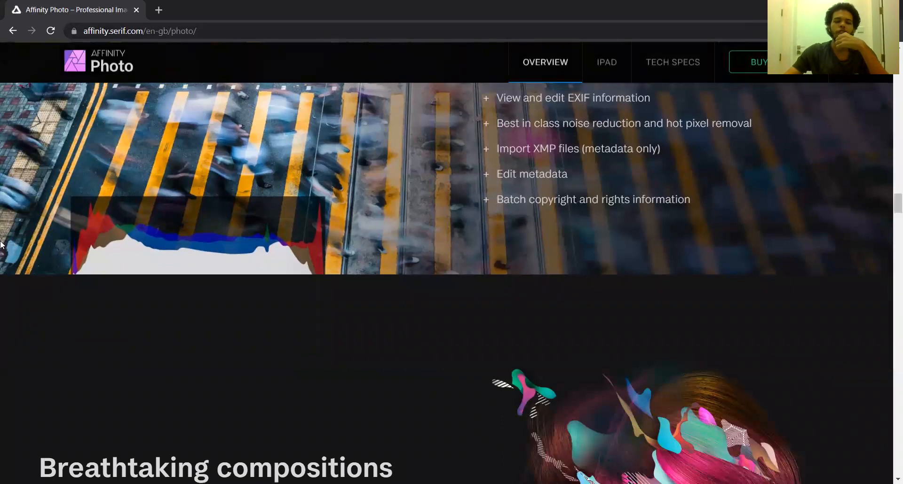
pyautogui.scroll(-1, 1, 245)
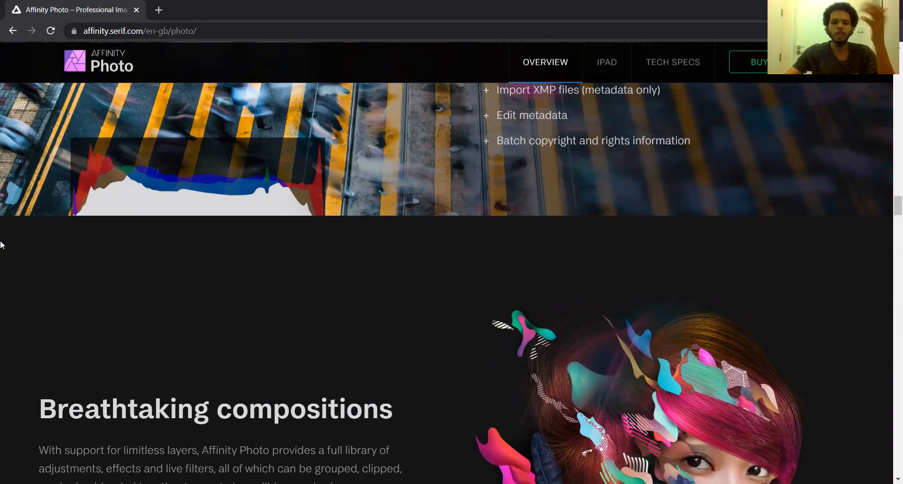
pyautogui.scroll(-2, 2, 244)
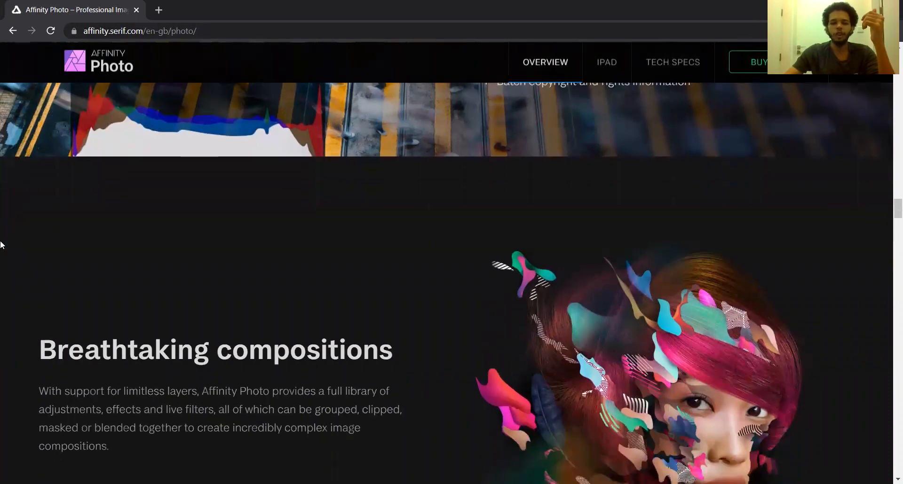
pyautogui.scroll(-1, 1, 244)
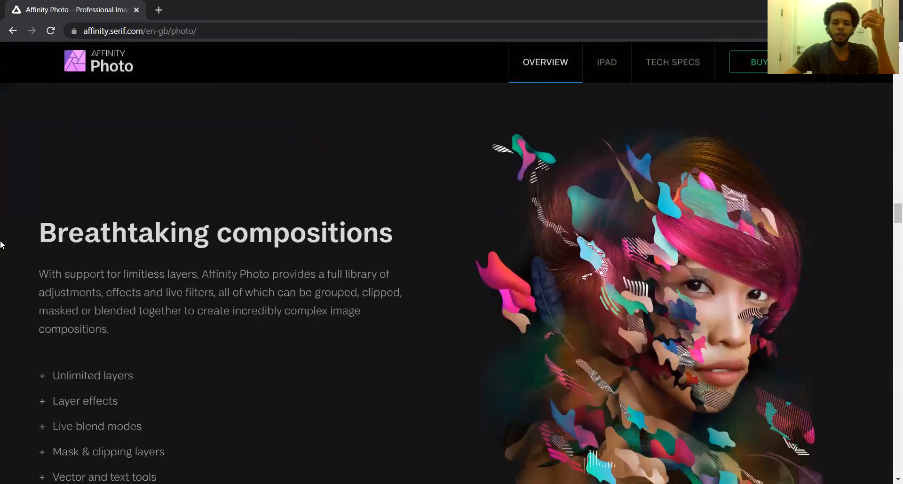
pyautogui.scroll(-6, 1, 245)
pyautogui.scroll(-8, 1, 244)
pyautogui.scroll(-15, 1, 245)
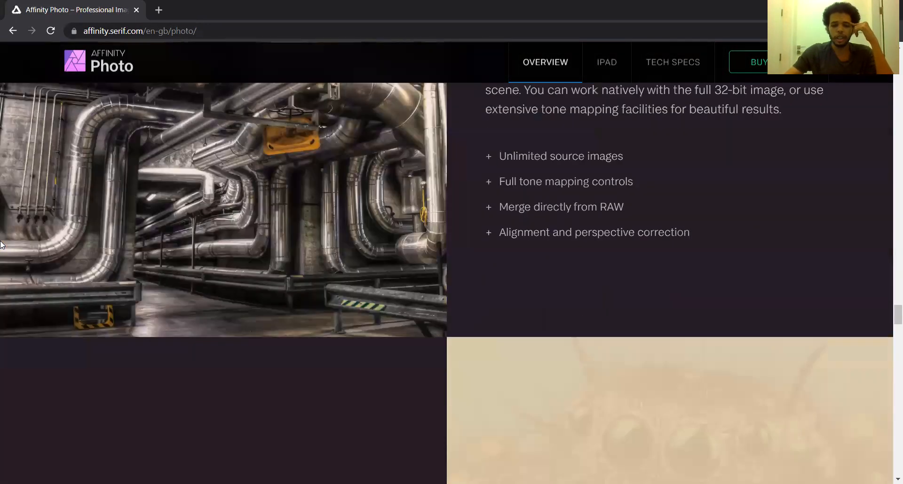
pyautogui.scroll(-15, 1, 245)
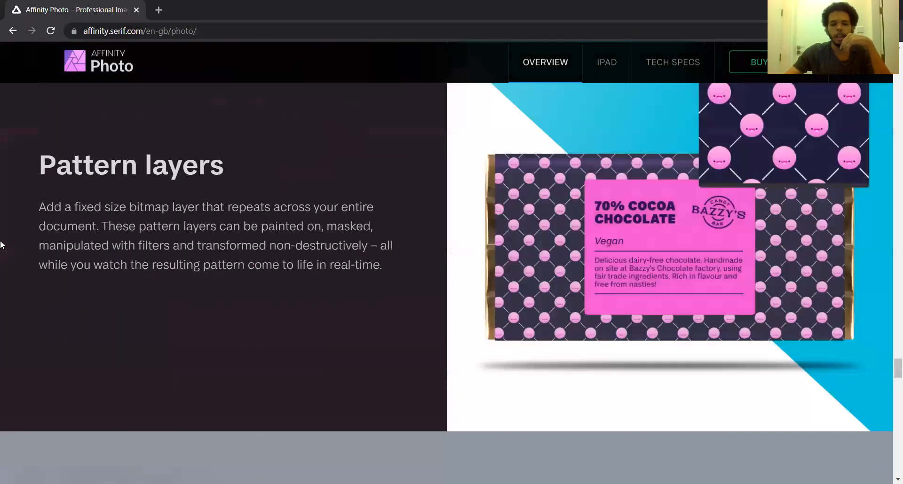
pyautogui.scroll(-15, 2, 244)
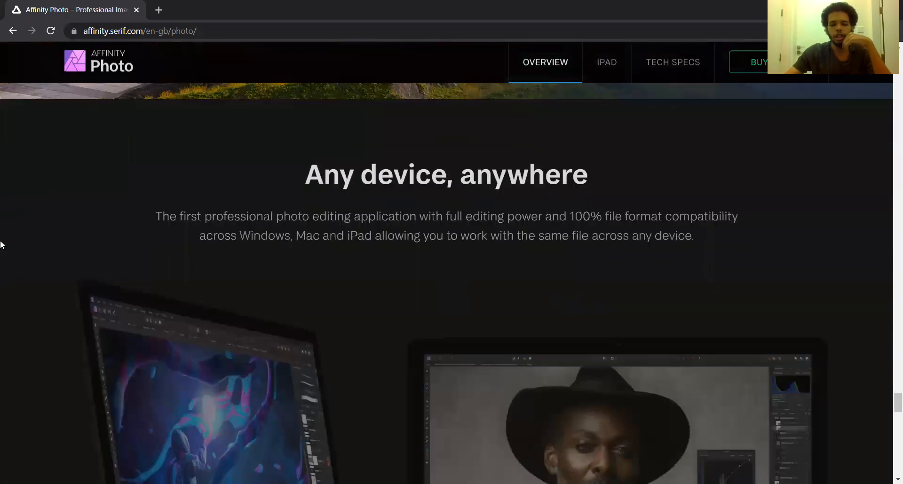
# Step: Examine the subscription-free pricing and the Mac, Windows and iPad purchase options on the Affinity Photo page
pyautogui.scroll(-12, 2, 244)
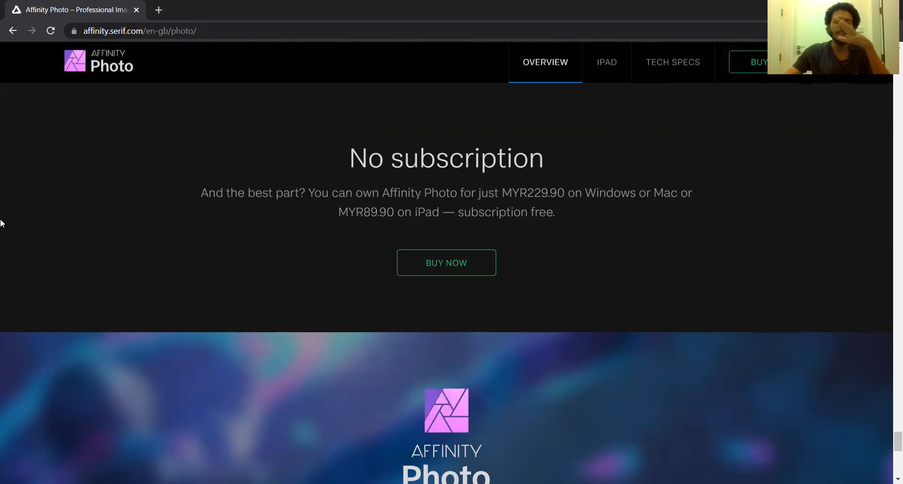
pyautogui.scroll(-9, 1, 223)
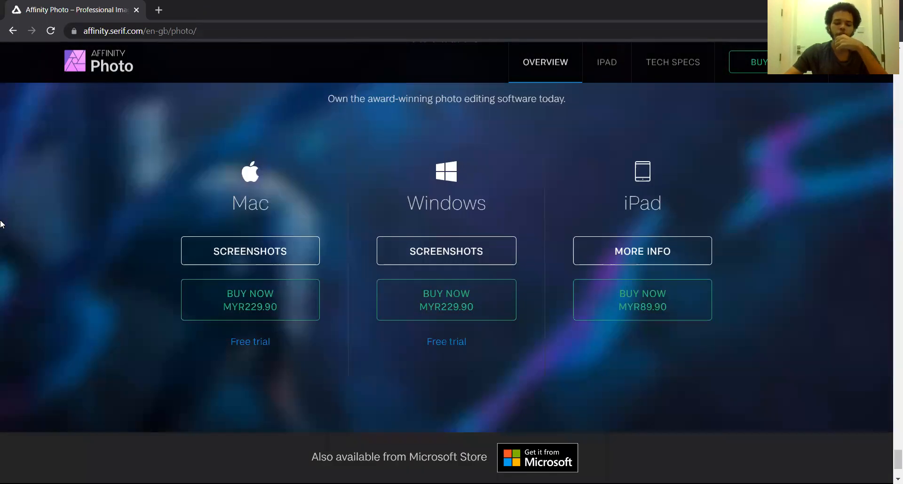
pyautogui.scroll(1, 9, 219)
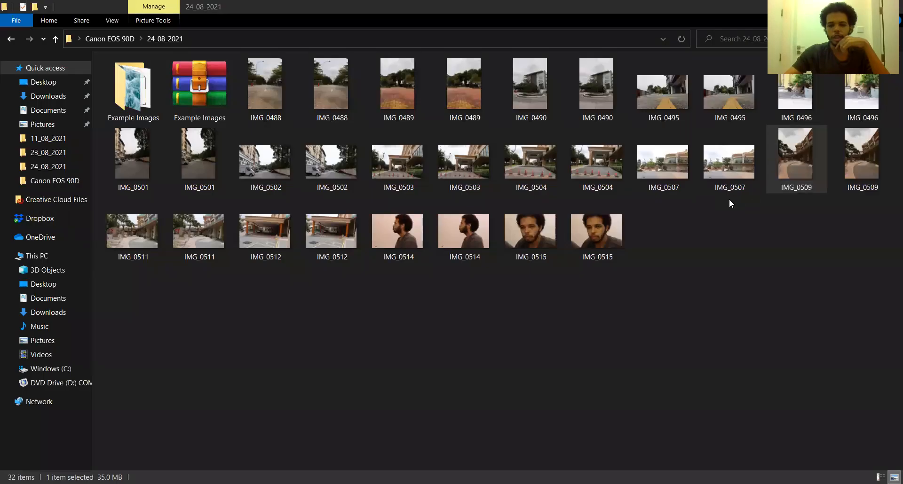
# Step: Open the raw photo IMG_0509 from the 24_08_2021 folder in Affinity Photo
pyautogui.click(788, 186)
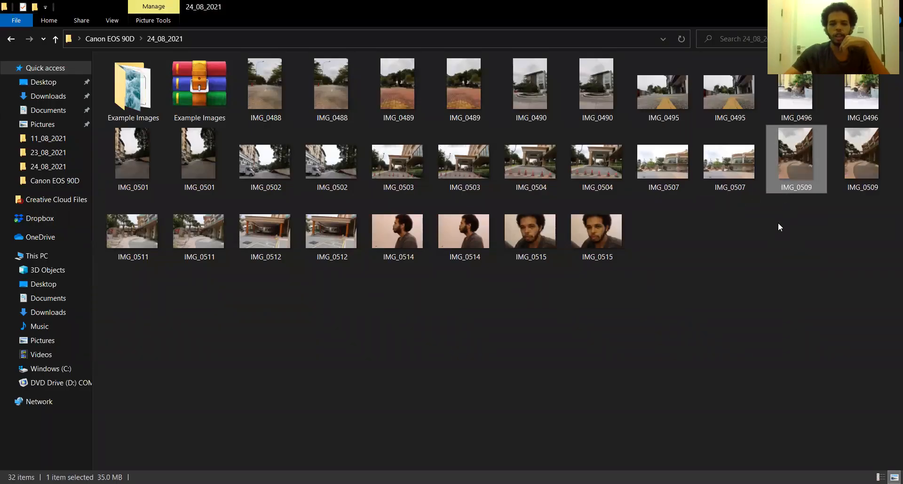
pyautogui.rightClick(796, 180)
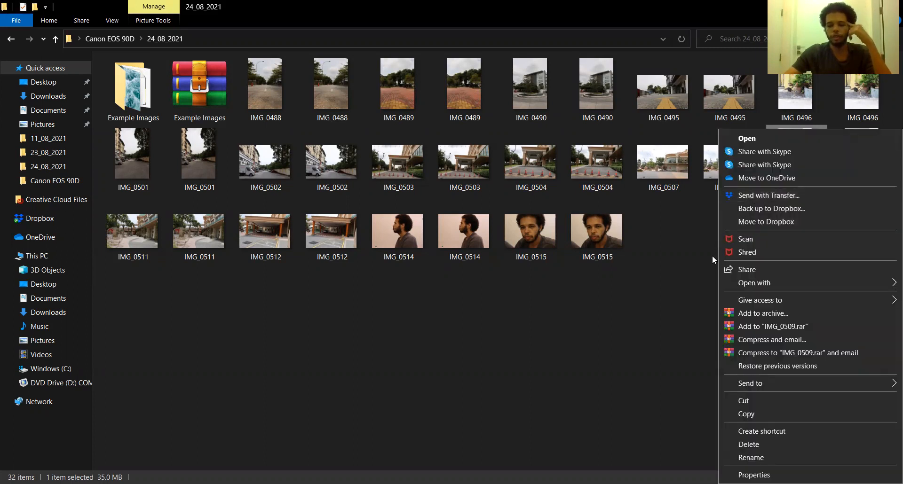
pyautogui.moveTo(741, 283)
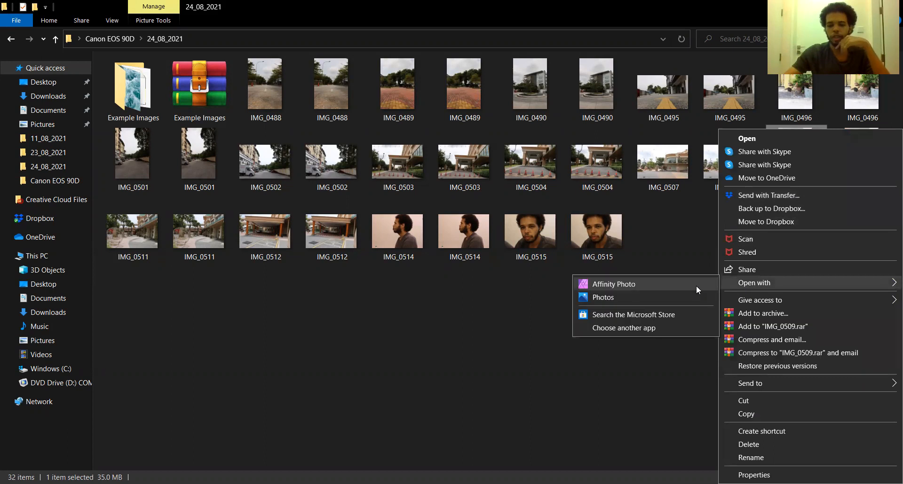
pyautogui.click(697, 284)
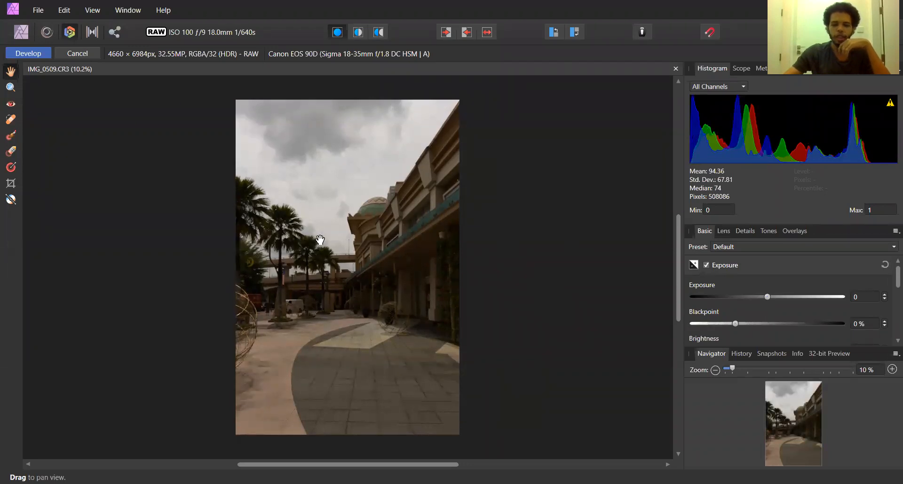
# Step: Try the split and single preview modes, then show the photo in the side-by-side before/after view at 10% zoom
pyautogui.click(382, 33)
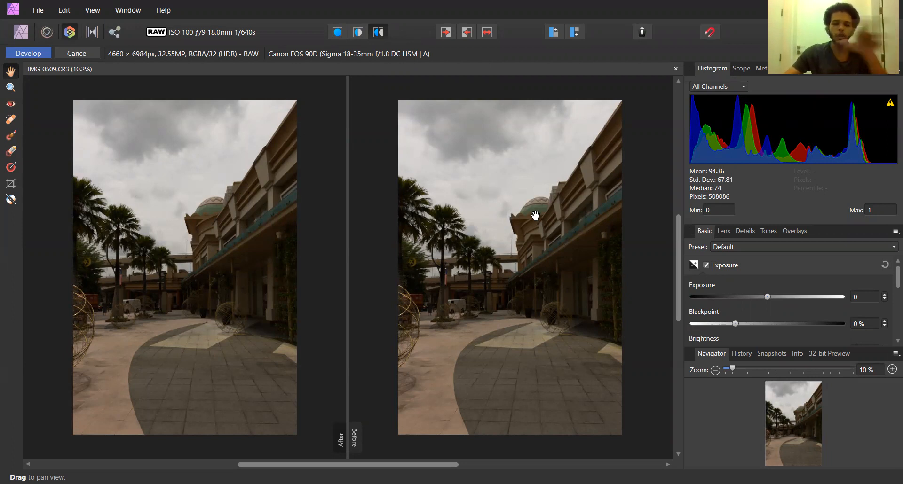
pyautogui.click(358, 32)
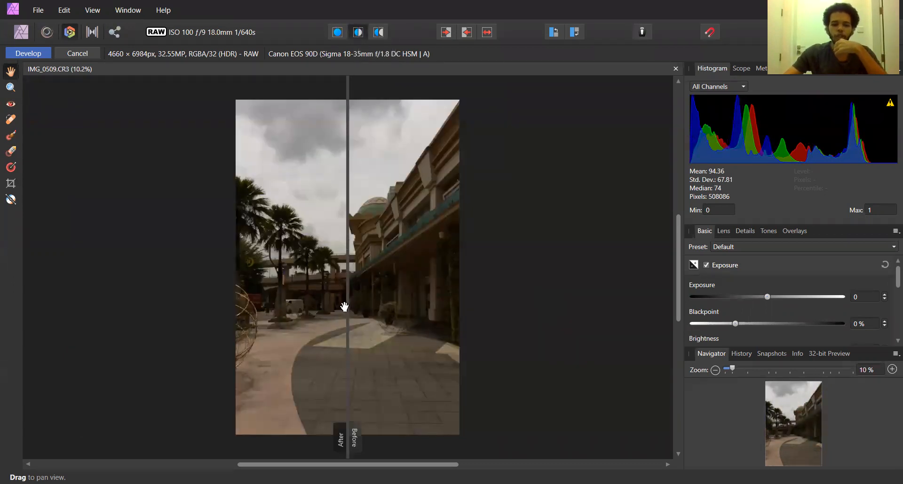
pyautogui.moveTo(349, 301); pyautogui.dragTo(347, 296)
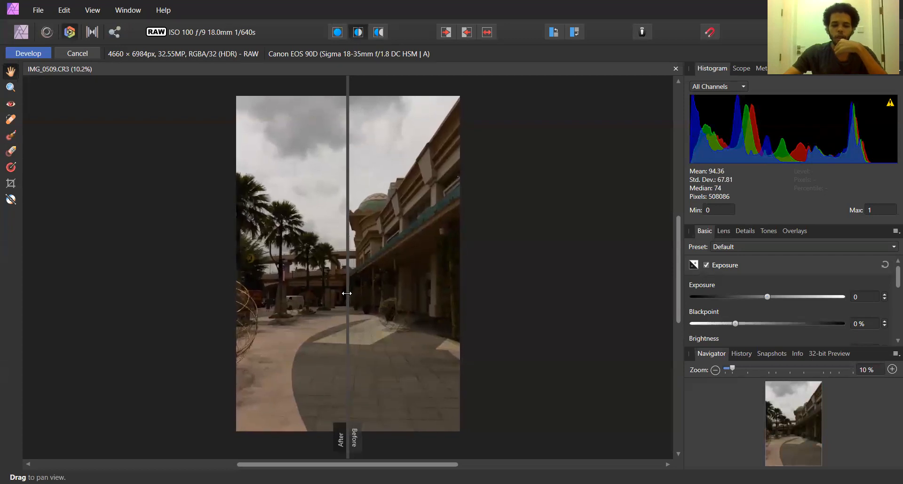
pyautogui.moveTo(346, 293)
pyautogui.mouseDown()
pyautogui.moveTo(232, 287)
pyautogui.moveTo(466, 284)
pyautogui.moveTo(354, 284)
pyautogui.mouseUp()
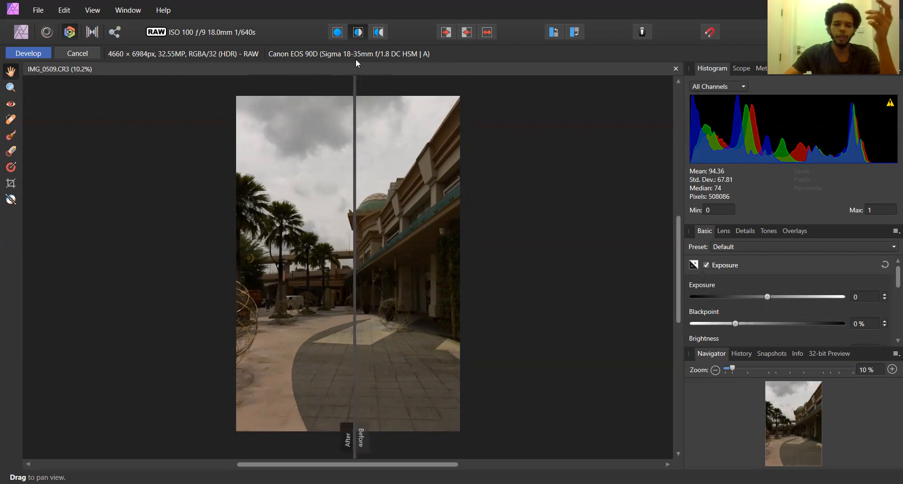
pyautogui.click(338, 33)
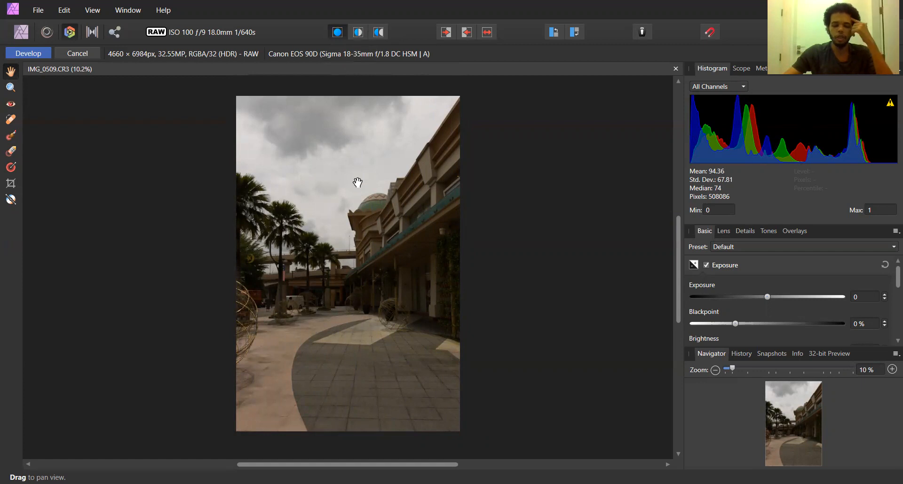
pyautogui.click(383, 38)
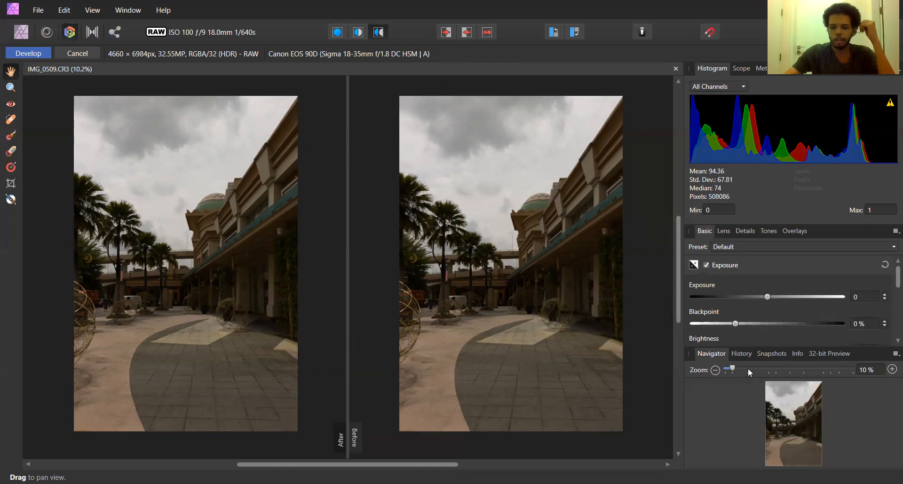
pyautogui.moveTo(732, 369)
pyautogui.mouseDown()
pyautogui.moveTo(746, 367)
pyautogui.moveTo(732, 367)
pyautogui.mouseUp()
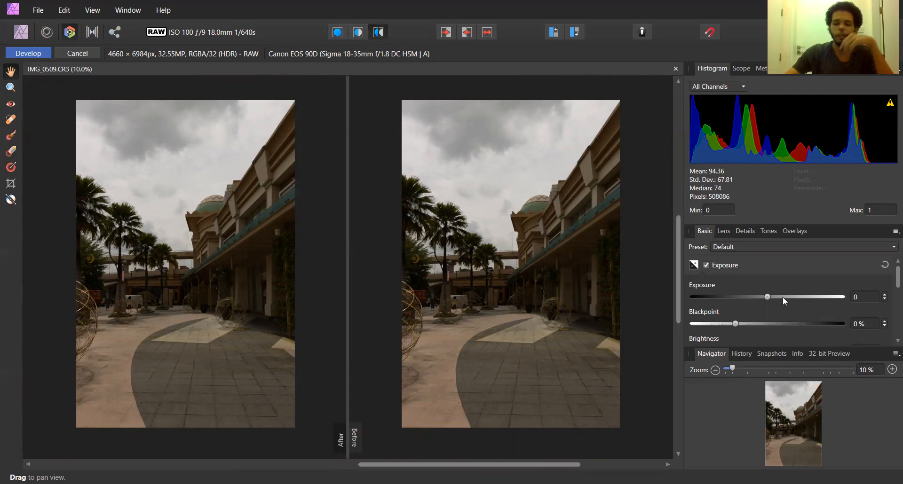
# Step: Brighten the photo by trying exposure values of 1.2 and 1.15, and set the exposure to 1.1
pyautogui.moveTo(768, 296); pyautogui.dragTo(784, 299)
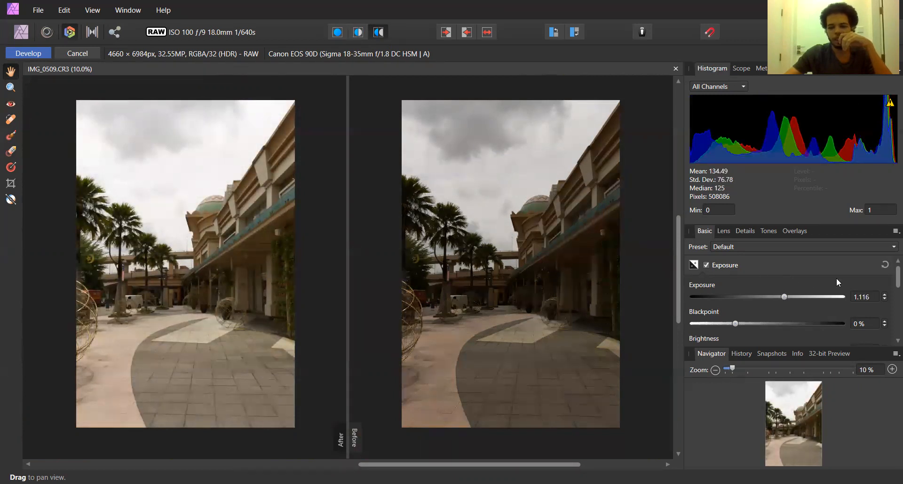
pyautogui.click(864, 298)
pyautogui.write('1.2')
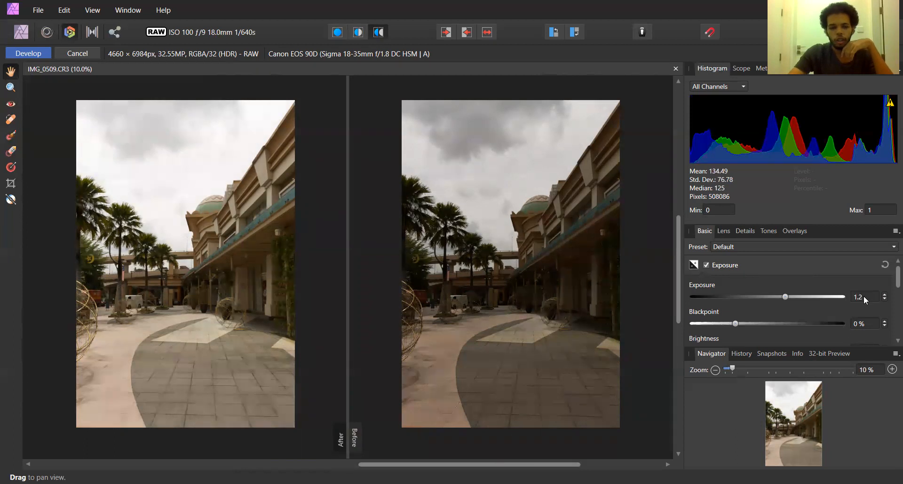
pyautogui.click(863, 297)
pyautogui.write('1.15')
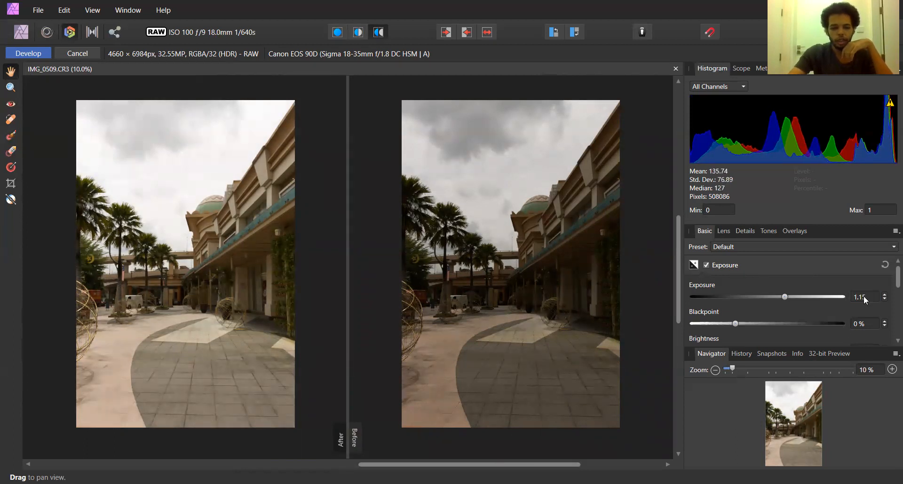
pyautogui.write('1')
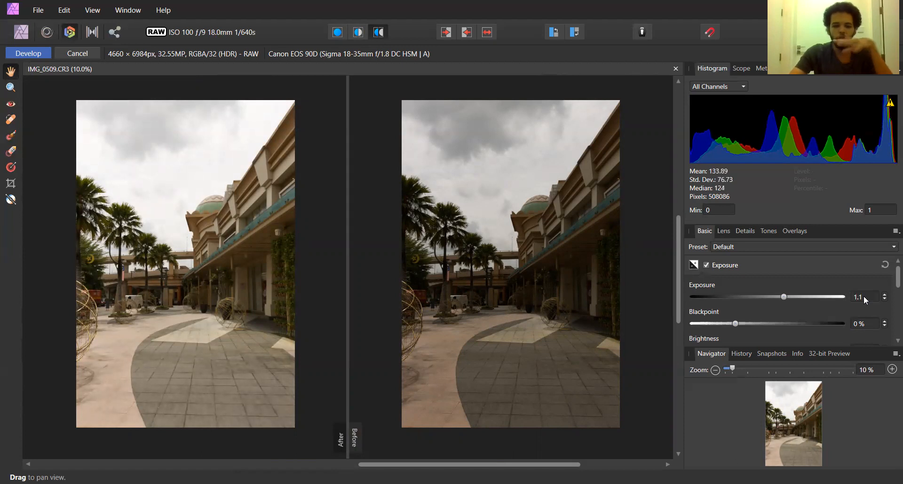
# Step: Set the photo's blackpoint to 2% and its brightness to 3%
pyautogui.moveTo(737, 329)
pyautogui.mouseDown()
pyautogui.moveTo(686, 325)
pyautogui.moveTo(808, 323)
pyautogui.moveTo(742, 326)
pyautogui.mouseUp()
pyautogui.scroll(-2, 764, 311)
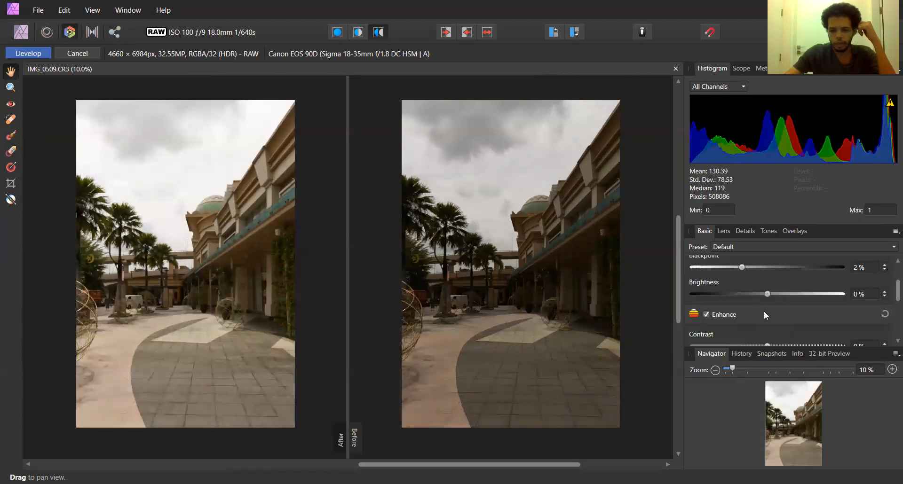
pyautogui.moveTo(767, 294)
pyautogui.mouseDown()
pyautogui.moveTo(678, 297)
pyautogui.moveTo(819, 294)
pyautogui.moveTo(767, 293)
pyautogui.moveTo(787, 293)
pyautogui.moveTo(777, 294)
pyautogui.mouseUp()
pyautogui.click(766, 292)
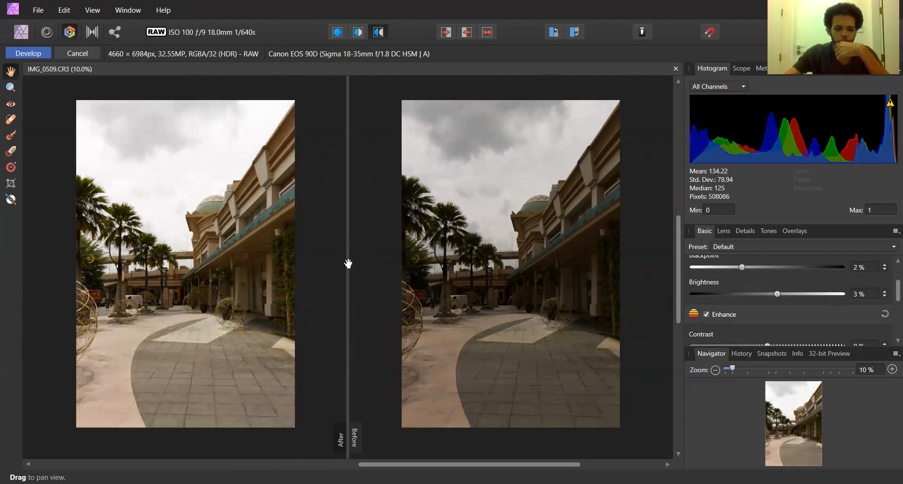
pyautogui.scroll(-2, 782, 278)
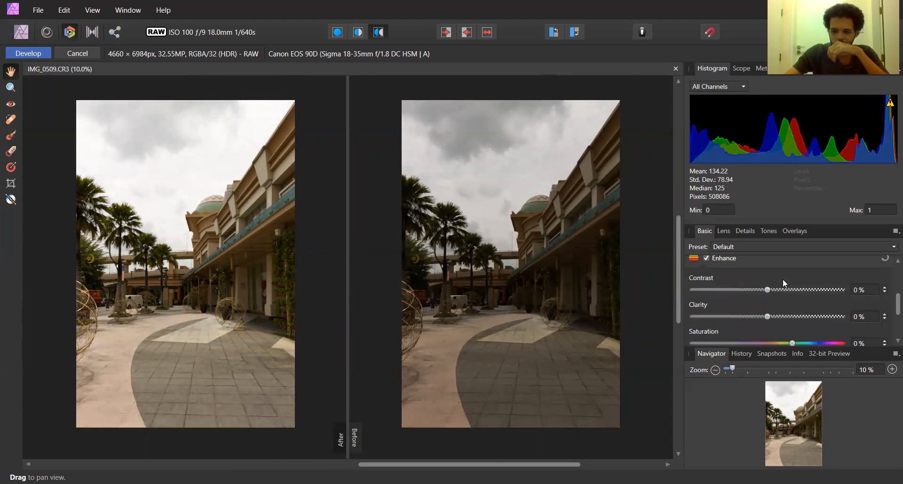
pyautogui.scroll(4, 761, 273)
pyautogui.scroll(-2, 761, 273)
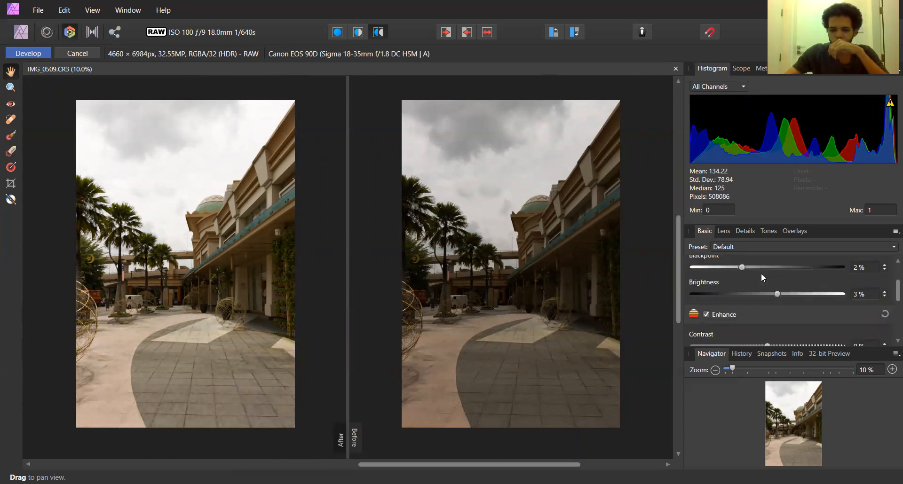
# Step: Raise the photo's contrast to 8% in the Enhance settings
pyautogui.scroll(-1, 761, 278)
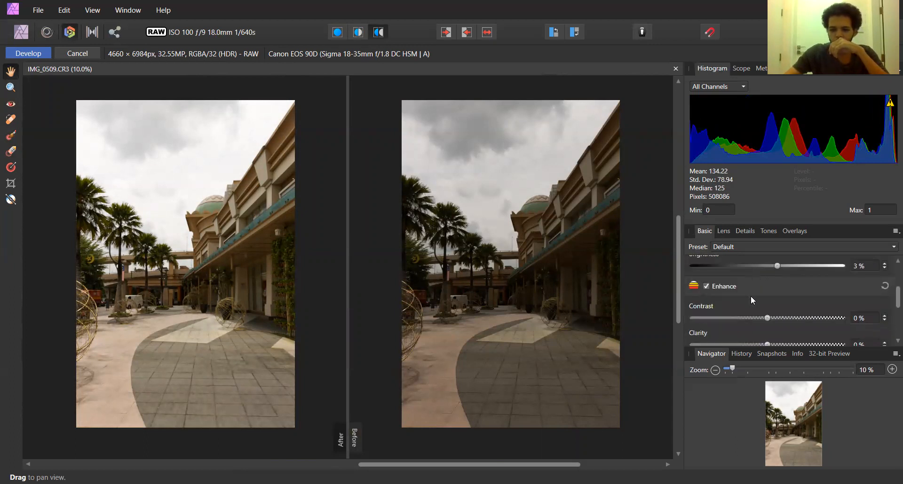
pyautogui.scroll(-1, 751, 283)
pyautogui.click(748, 245)
pyautogui.click(748, 247)
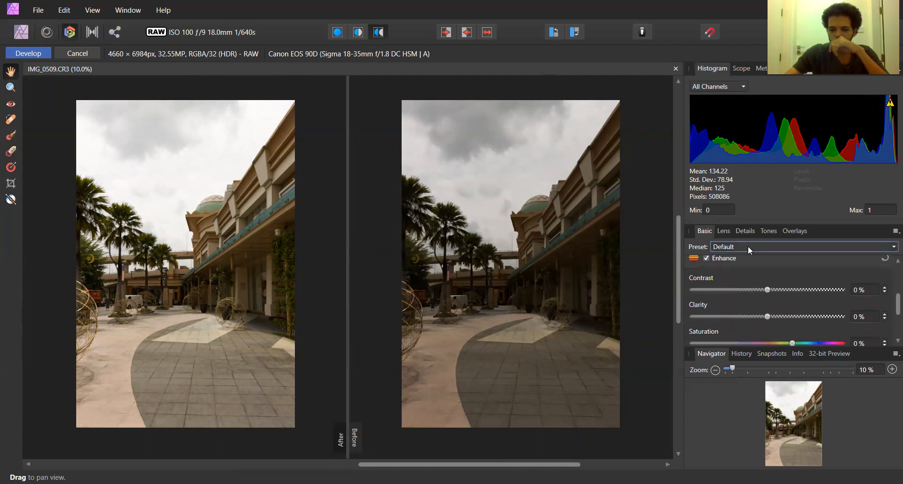
pyautogui.scroll(1, 748, 290)
pyautogui.scroll(-1, 747, 290)
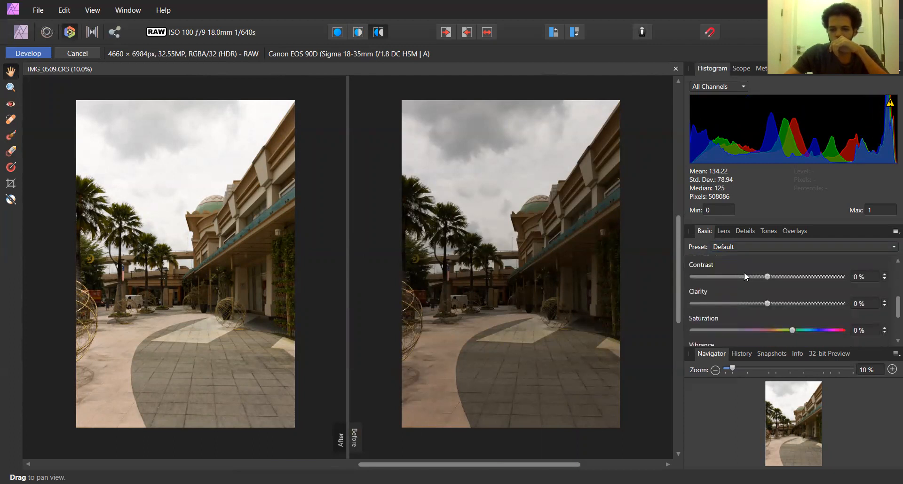
pyautogui.moveTo(769, 276)
pyautogui.mouseDown()
pyautogui.moveTo(868, 280)
pyautogui.moveTo(681, 277)
pyautogui.moveTo(778, 278)
pyautogui.mouseUp()
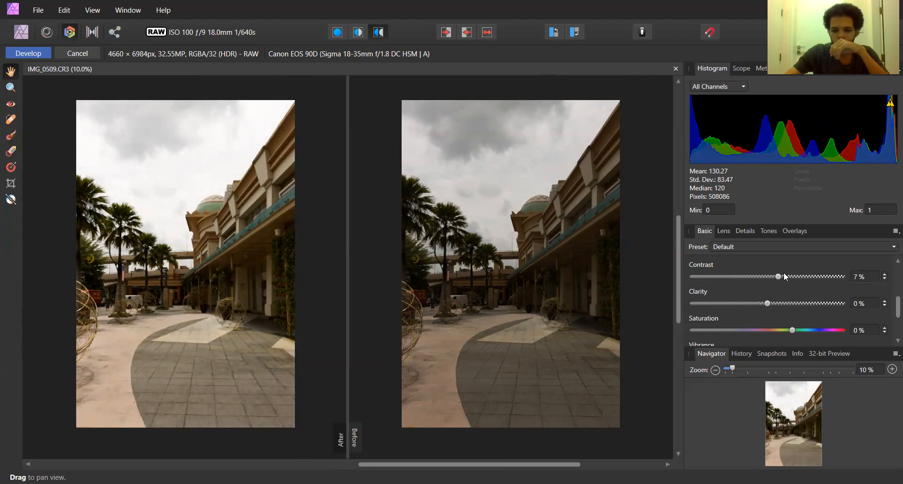
pyautogui.moveTo(779, 278)
pyautogui.mouseDown()
pyautogui.moveTo(805, 279)
pyautogui.moveTo(779, 278)
pyautogui.mouseUp()
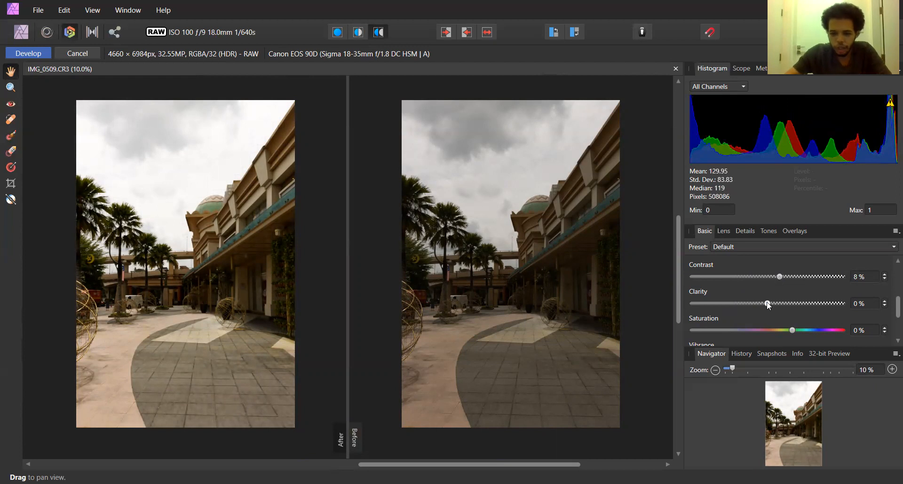
# Step: Try a clarity of 100% on the photo, and set the clarity to 71%
pyautogui.moveTo(767, 305); pyautogui.dragTo(835, 306)
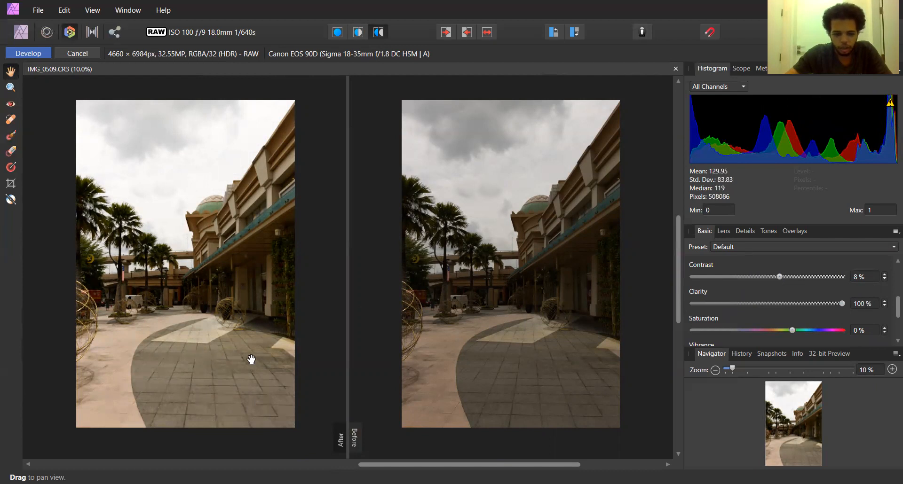
pyautogui.moveTo(842, 303)
pyautogui.mouseDown()
pyautogui.moveTo(675, 303)
pyautogui.moveTo(835, 304)
pyautogui.mouseUp()
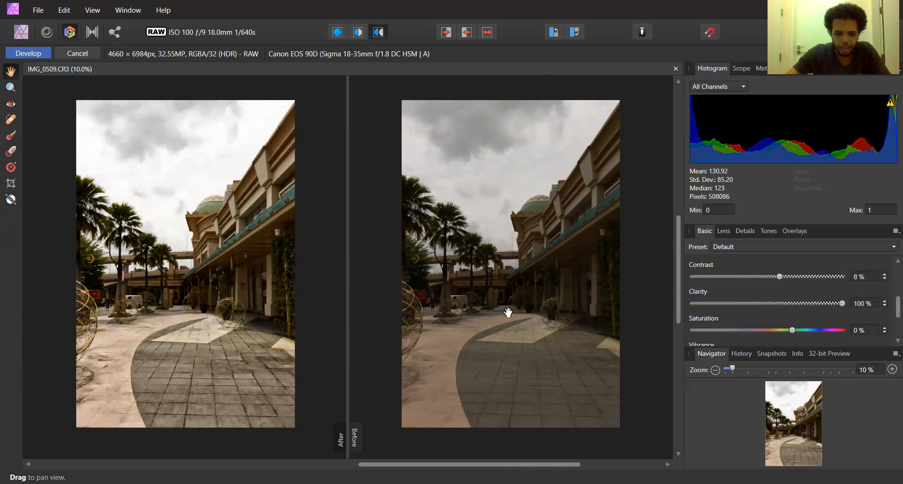
pyautogui.moveTo(842, 304); pyautogui.dragTo(821, 307)
pyautogui.click(859, 304)
pyautogui.write('71')
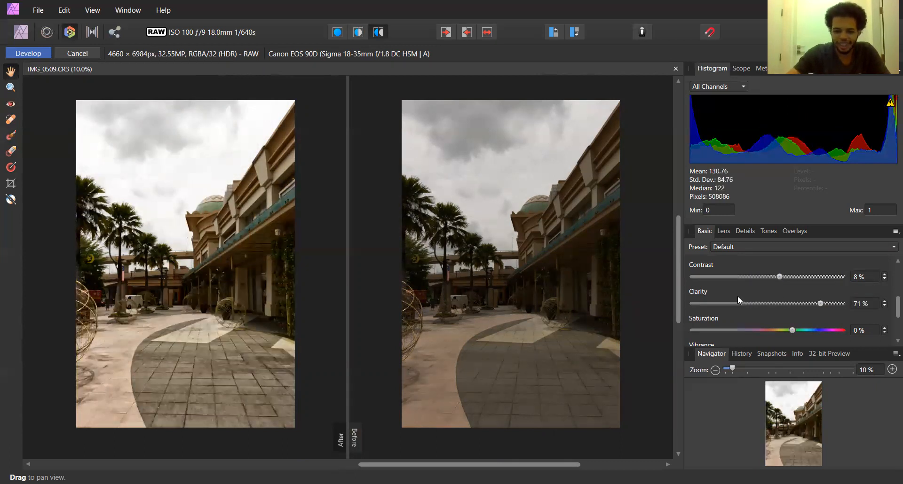
# Step: Boost the photo's saturation, trying 34%, and set it to 36%
pyautogui.moveTo(792, 330); pyautogui.dragTo(828, 331)
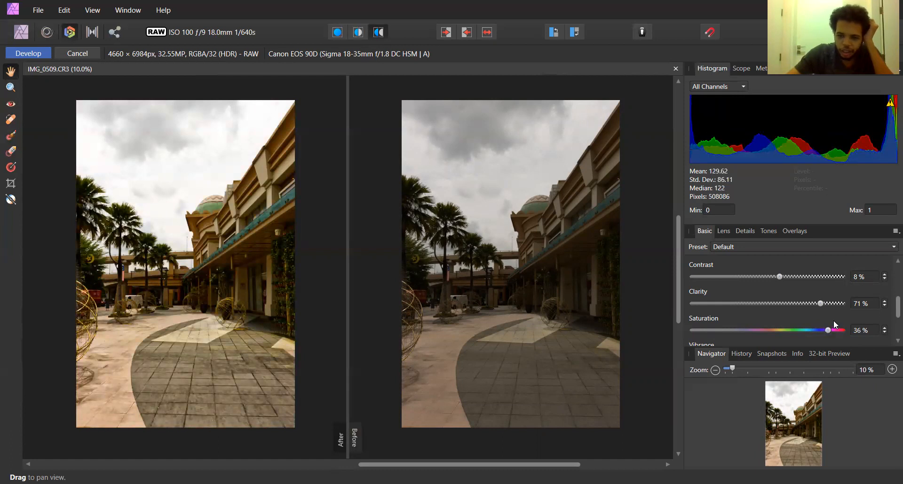
pyautogui.moveTo(830, 329); pyautogui.dragTo(829, 333)
pyautogui.click(864, 330)
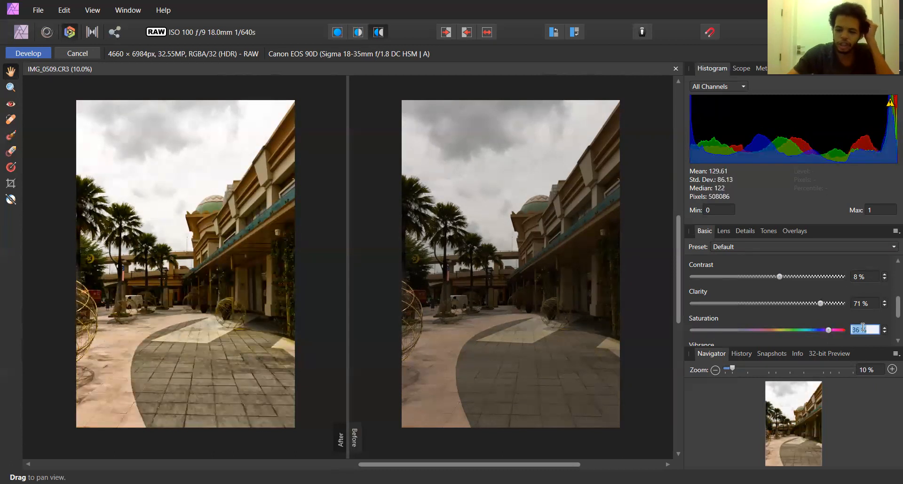
pyautogui.write('34')
pyautogui.press('Return')
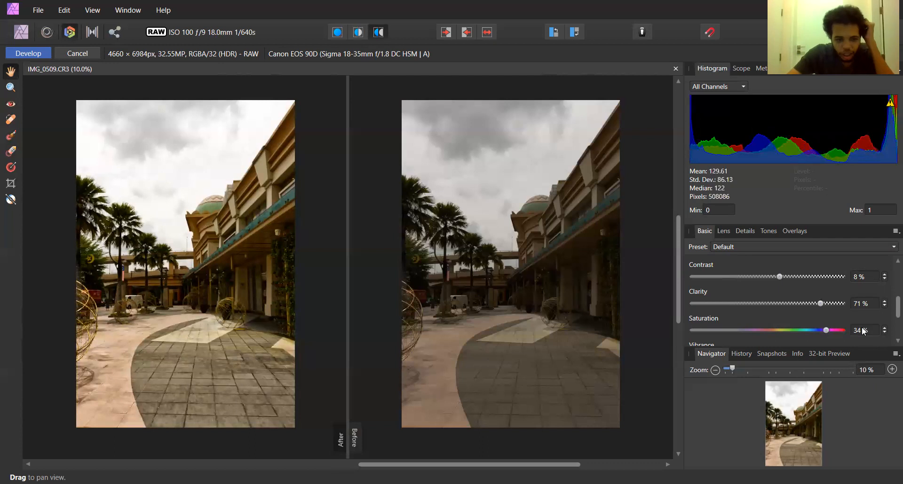
pyautogui.click(863, 329)
pyautogui.write('36')
pyautogui.press('Return')
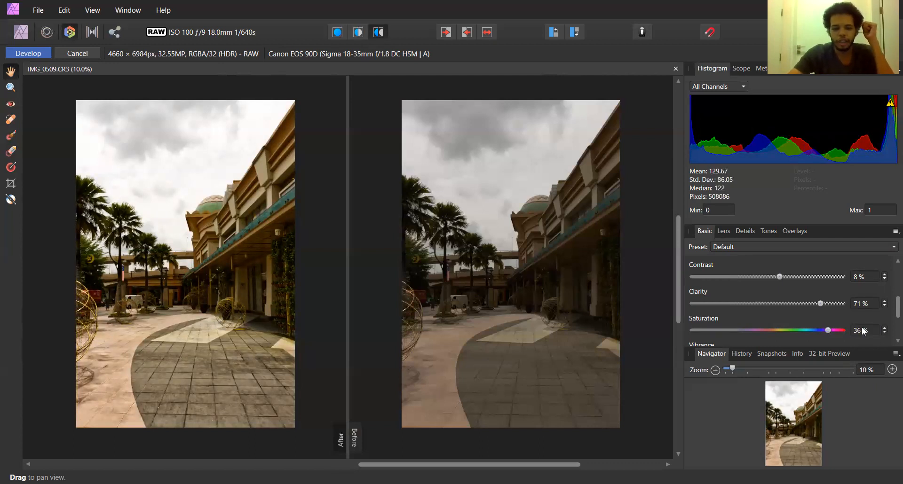
# Step: Try lowering the photo's vibrance, and set the vibrance to 43%
pyautogui.scroll(-1, 797, 311)
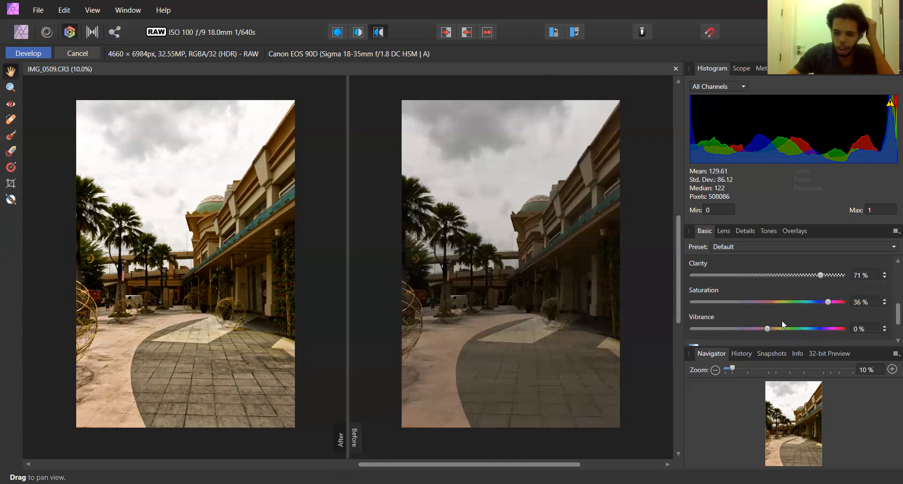
pyautogui.moveTo(768, 327); pyautogui.dragTo(673, 332)
pyautogui.moveTo(730, 332); pyautogui.dragTo(832, 331)
pyautogui.moveTo(839, 330)
pyautogui.mouseDown()
pyautogui.moveTo(810, 330)
pyautogui.moveTo(839, 330)
pyautogui.moveTo(832, 331)
pyautogui.mouseUp()
# Step: Enable the White Balance adjustment and warm the photo by setting the temperature to 5200 K
pyautogui.scroll(-2, 823, 309)
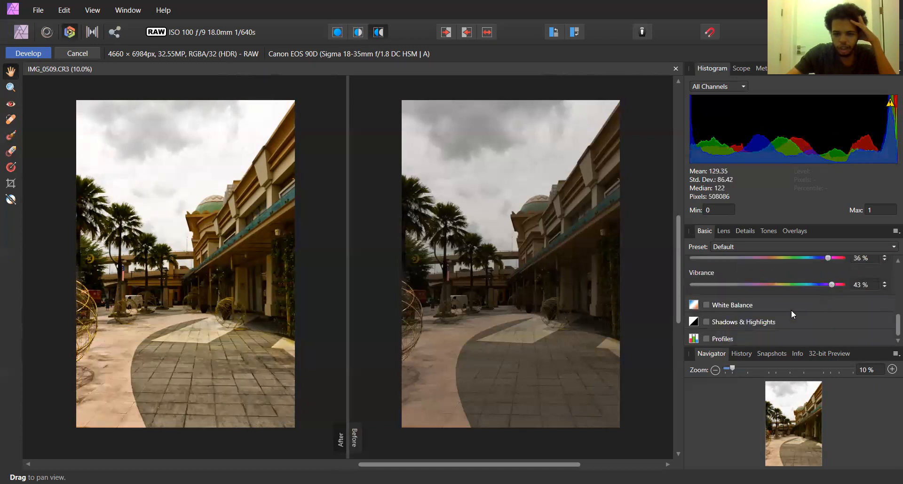
pyautogui.scroll(6, 740, 291)
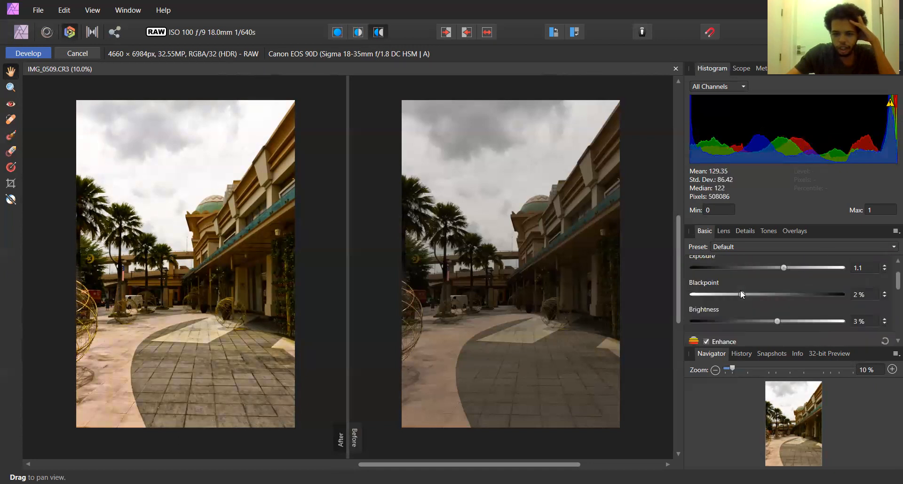
pyautogui.scroll(-7, 740, 289)
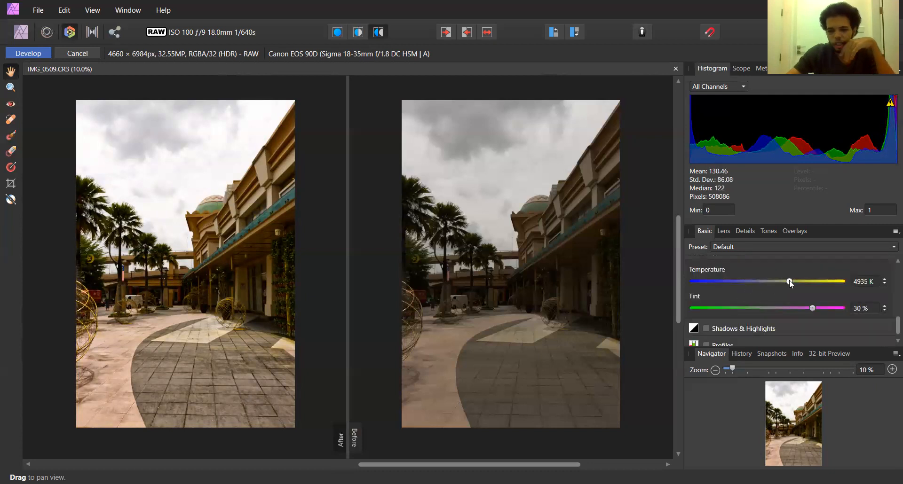
pyautogui.moveTo(789, 281)
pyautogui.mouseDown()
pyautogui.moveTo(848, 283)
pyautogui.moveTo(689, 284)
pyautogui.moveTo(792, 286)
pyautogui.mouseUp()
pyautogui.click(855, 278)
pyautogui.press('BackSpace')
pyautogui.write('5200')
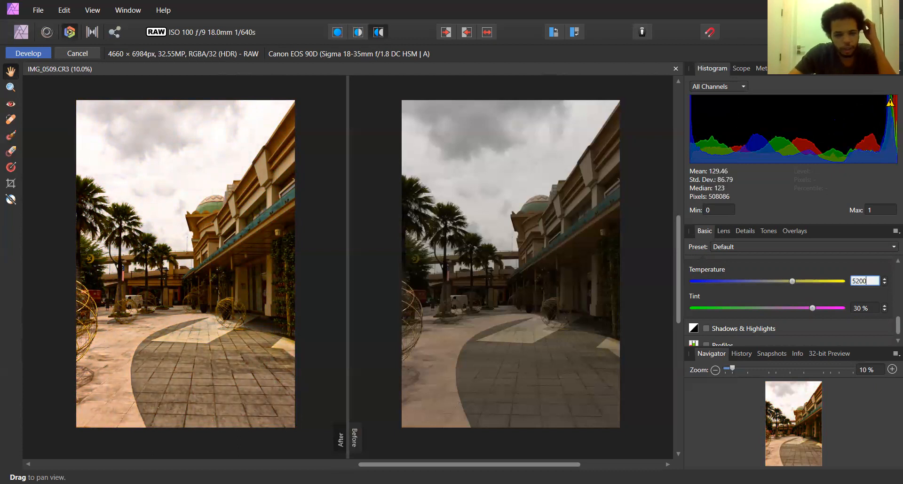
pyautogui.press('Return')
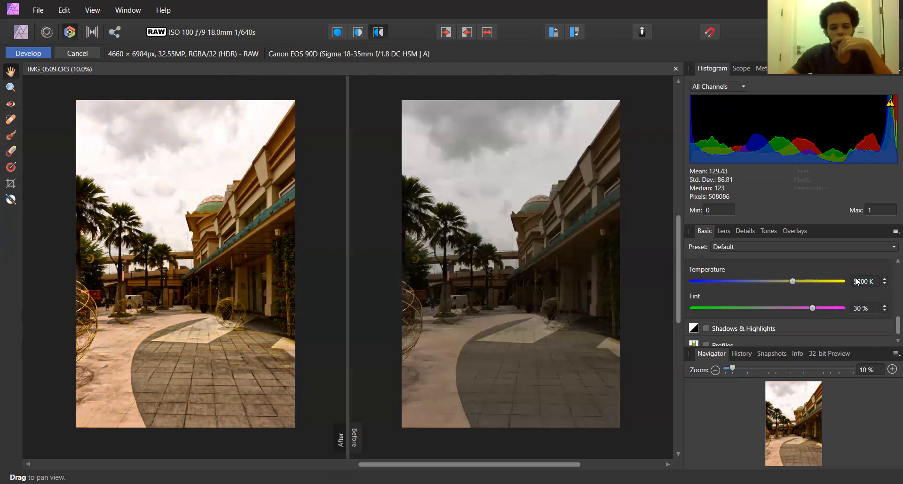
# Step: Try white balance temperatures of 5400 K, 5100 K and 5150 K, and return to 5200 K
pyautogui.click(857, 279)
pyautogui.write('5400')
pyautogui.press('Return')
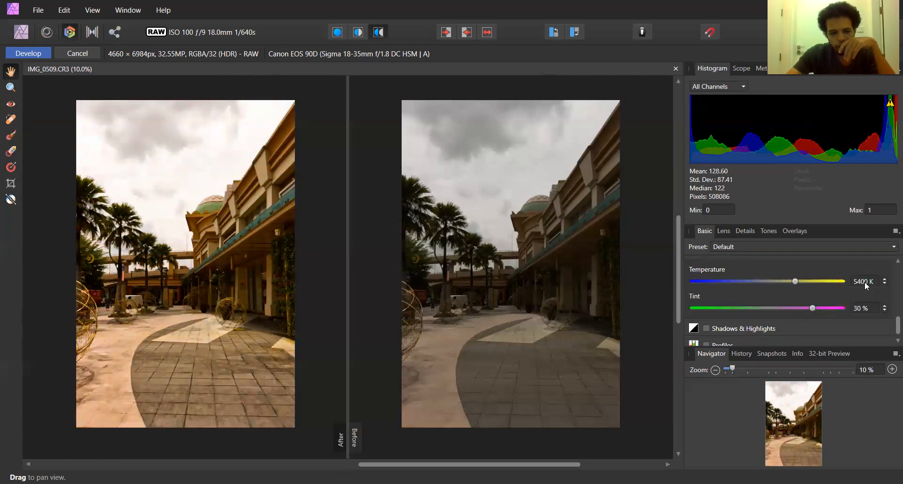
pyautogui.click(864, 281)
pyautogui.write('5100')
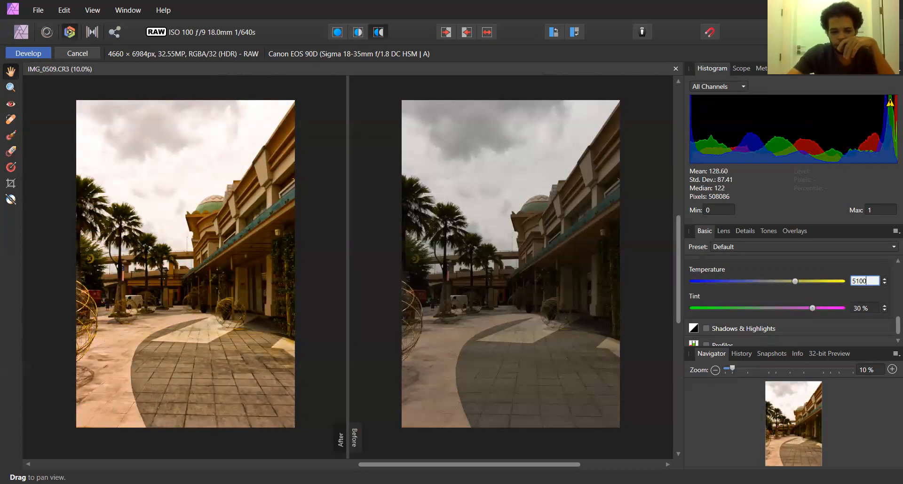
pyautogui.press('Return')
pyautogui.click(864, 281)
pyautogui.write('5150')
pyautogui.press('Return')
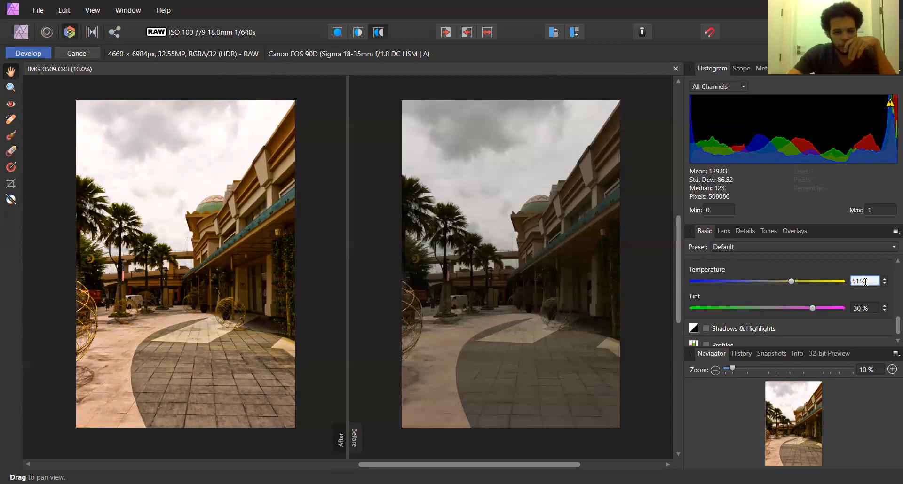
pyautogui.write('5200')
pyautogui.press('Return')
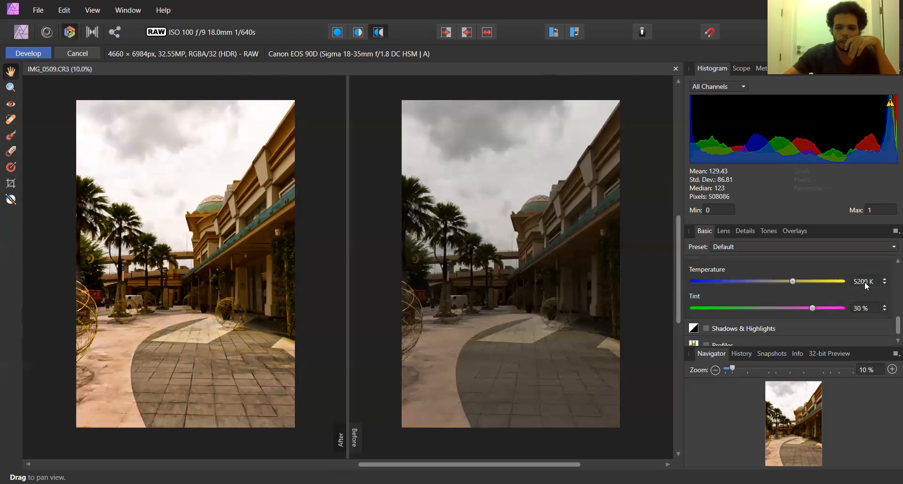
# Step: Set the white balance tint to 32%, and enable Shadows & Highlights with the shadows raised to 35%
pyautogui.moveTo(814, 309)
pyautogui.mouseDown()
pyautogui.moveTo(842, 309)
pyautogui.moveTo(752, 307)
pyautogui.moveTo(815, 311)
pyautogui.mouseUp()
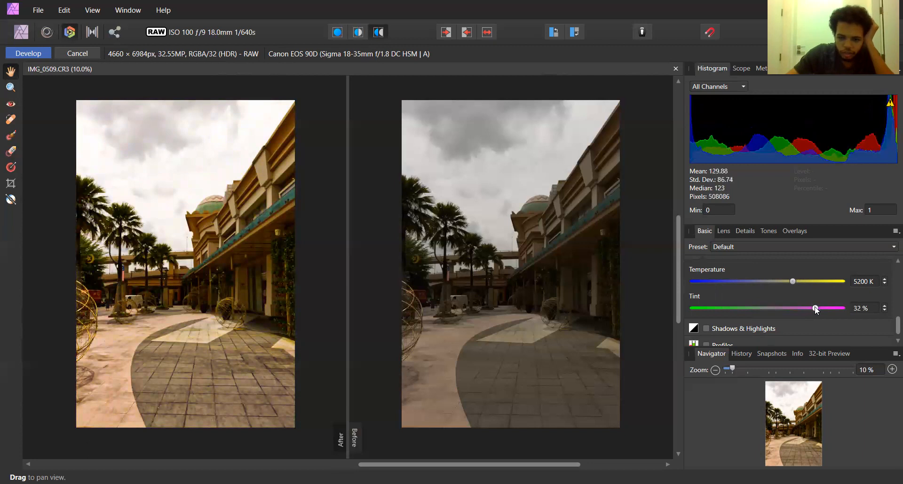
pyautogui.scroll(-1, 790, 295)
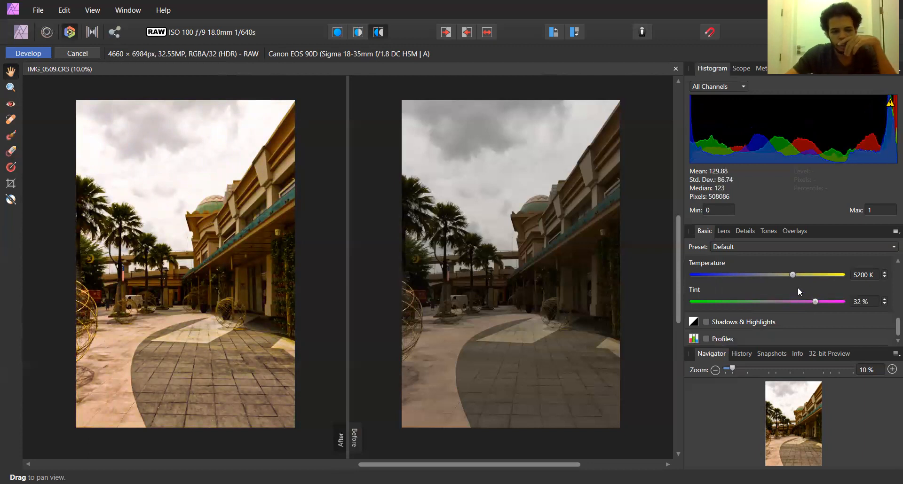
pyautogui.click(706, 321)
pyautogui.scroll(-3, 722, 306)
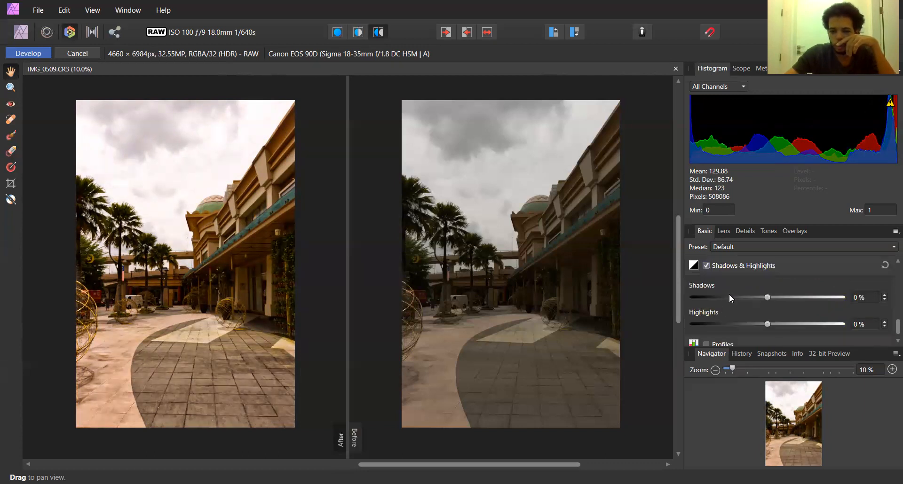
pyautogui.scroll(-1, 771, 299)
pyautogui.moveTo(768, 293); pyautogui.dragTo(793, 301)
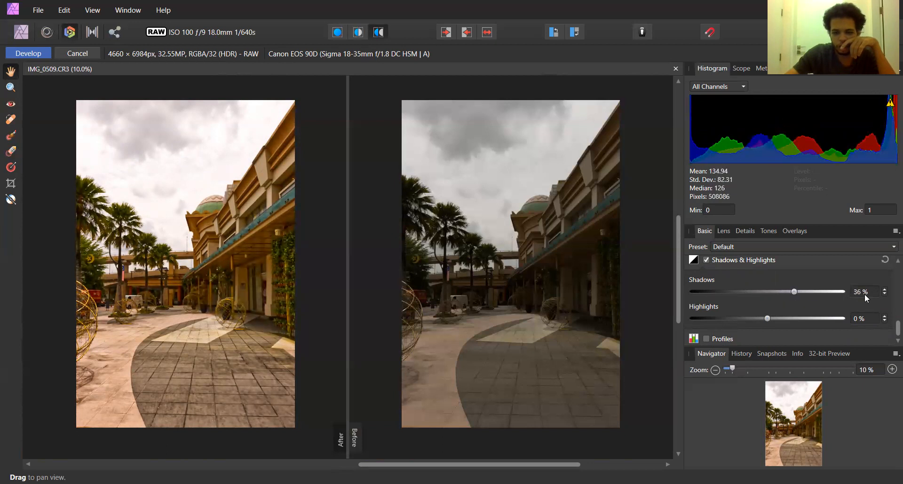
pyautogui.write('35')
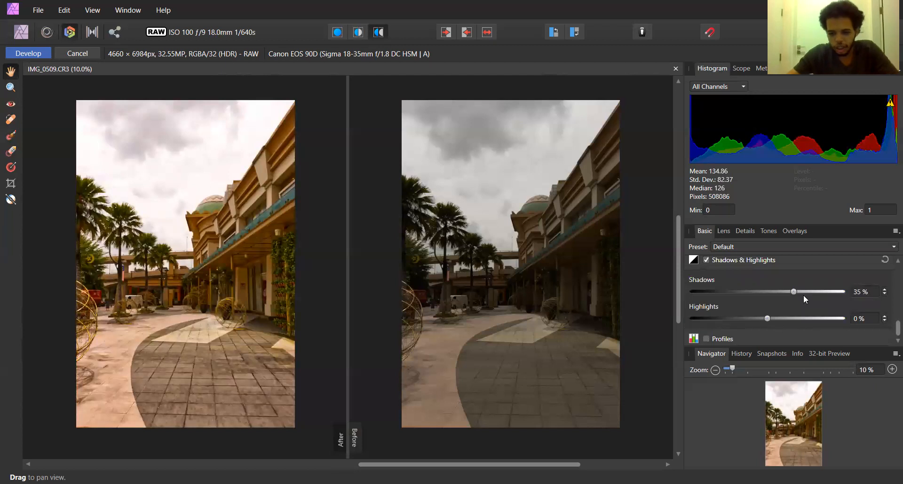
# Step: Recover the sky detail by trying highlights values of -100% and -90%, and set the highlights to -95%
pyautogui.moveTo(767, 319); pyautogui.dragTo(651, 329)
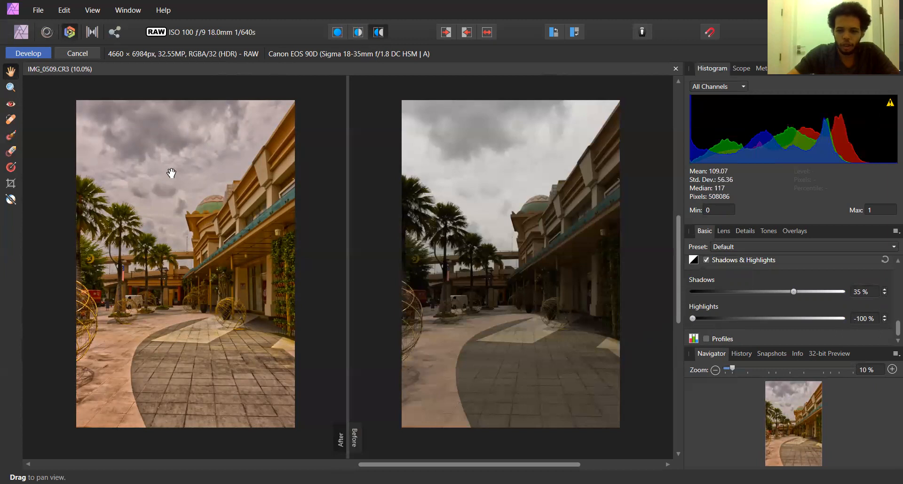
pyautogui.click(864, 319)
pyautogui.write('-90')
pyautogui.press('Return')
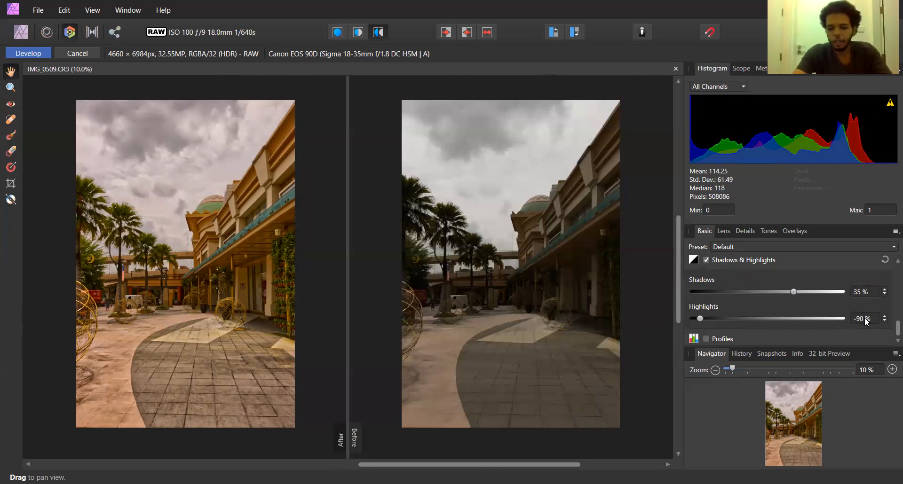
pyautogui.click(866, 319)
pyautogui.write('-95')
pyautogui.press('Return')
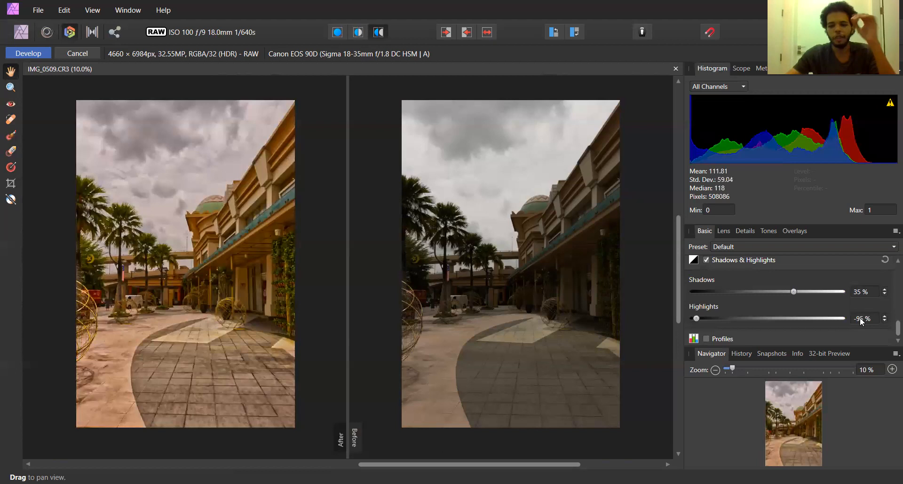
# Step: Enable the Profiles settings for the output profile, and look through the available lens correction settings
pyautogui.click(706, 339)
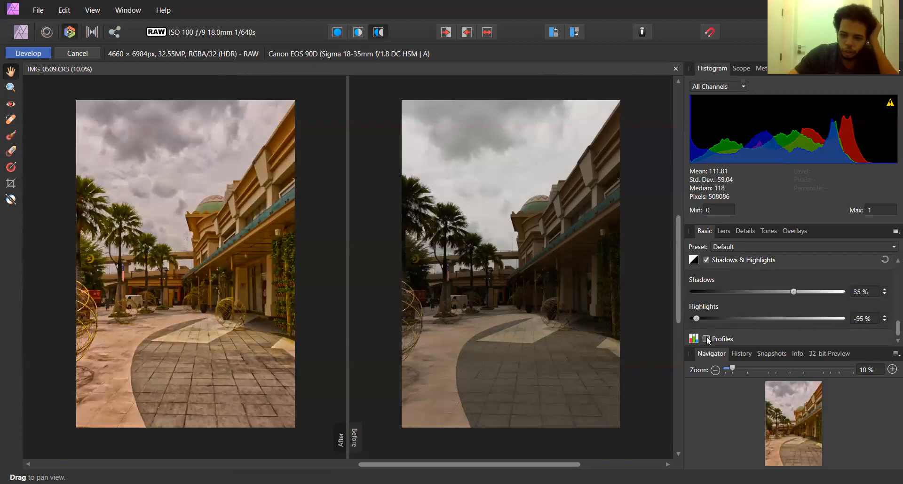
pyautogui.scroll(-1, 718, 332)
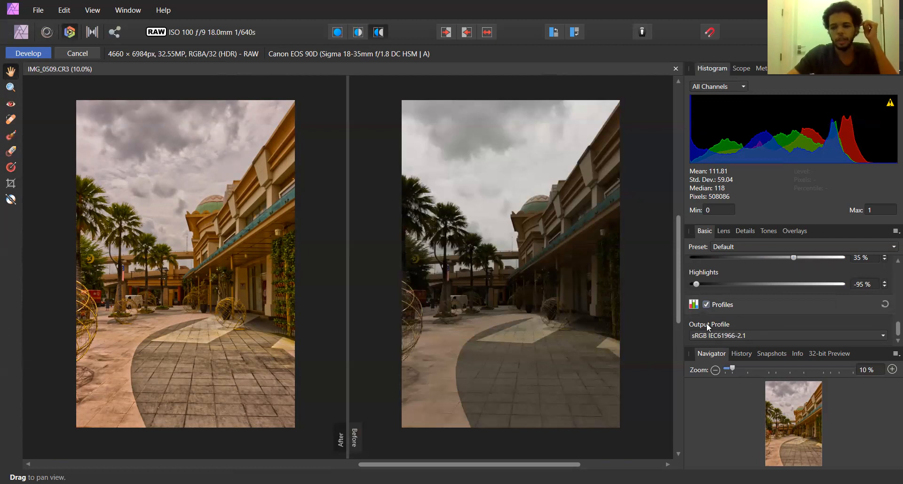
pyautogui.click(725, 231)
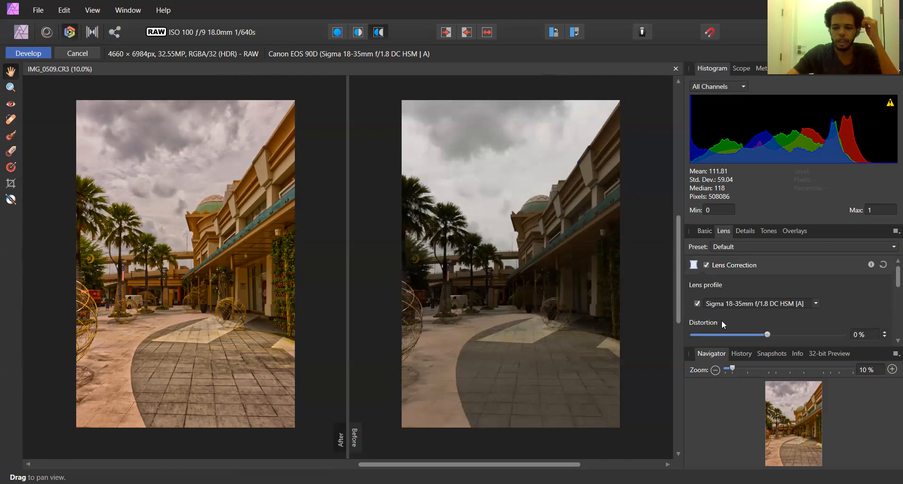
pyautogui.scroll(-3, 775, 286)
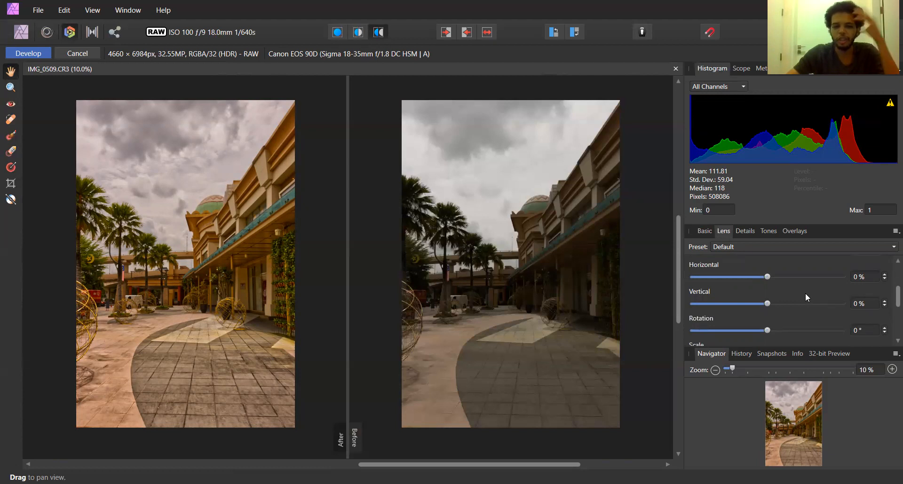
pyautogui.scroll(2, 806, 294)
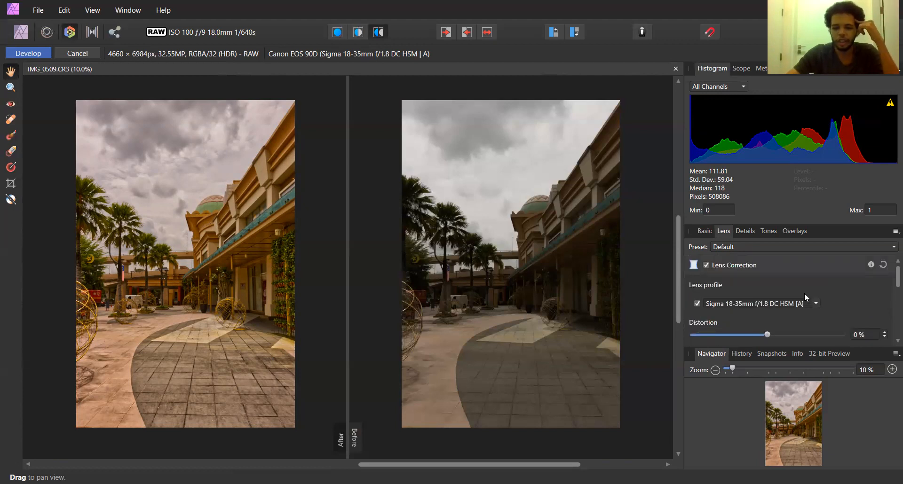
# Step: Examine the lens settings for distortion, perspective, rotation, scale, chromatic aberration, defringing and lens vignette removal
pyautogui.scroll(-3, 804, 294)
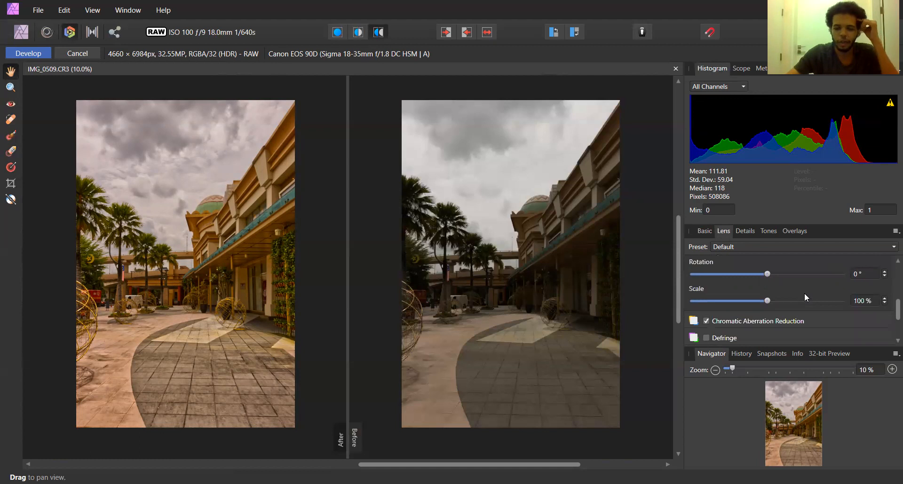
pyautogui.scroll(-1, 803, 292)
pyautogui.scroll(2, 803, 293)
pyautogui.scroll(1, 803, 296)
pyautogui.scroll(1, 803, 297)
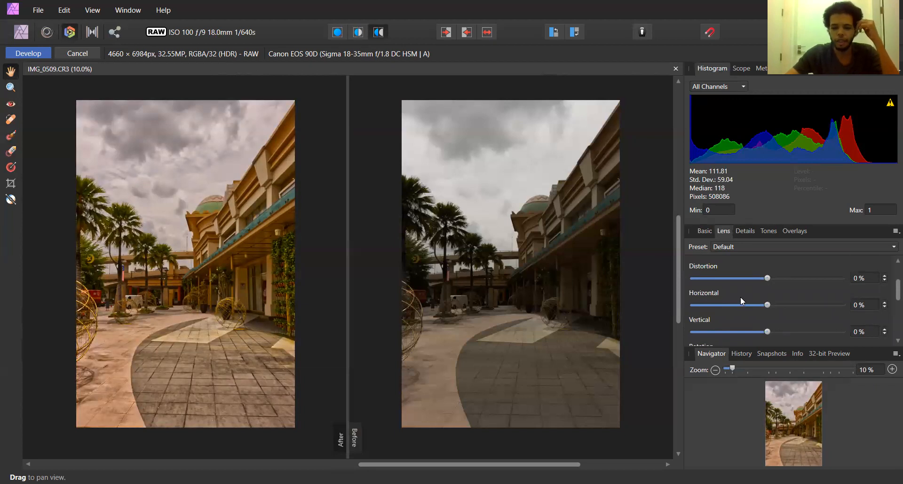
pyautogui.scroll(1, 741, 301)
pyautogui.scroll(-2, 741, 297)
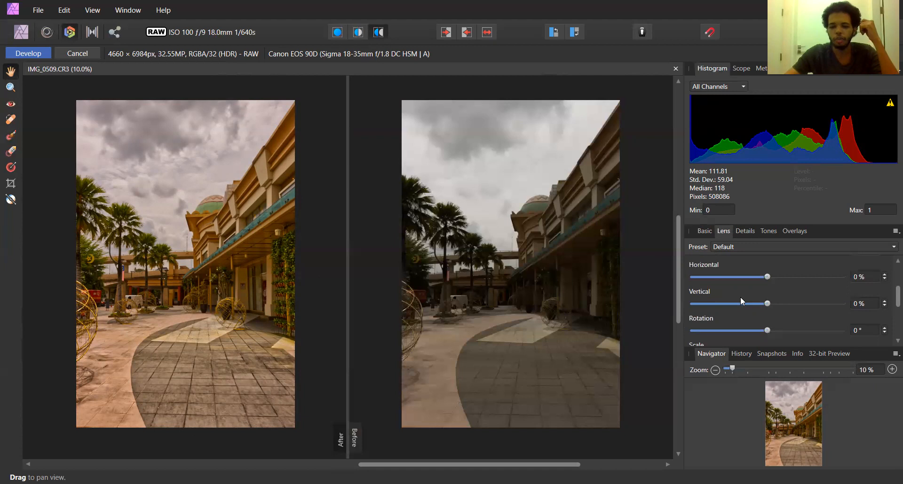
pyautogui.scroll(-4, 740, 300)
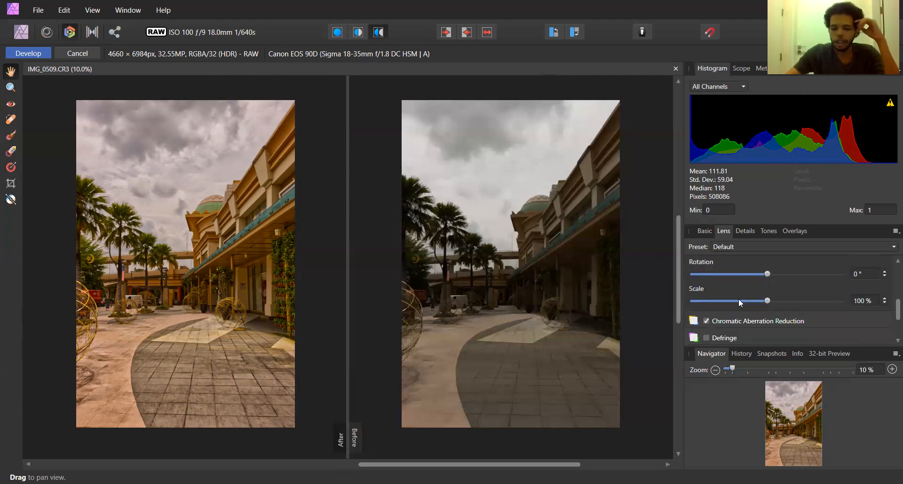
pyautogui.scroll(-1, 740, 309)
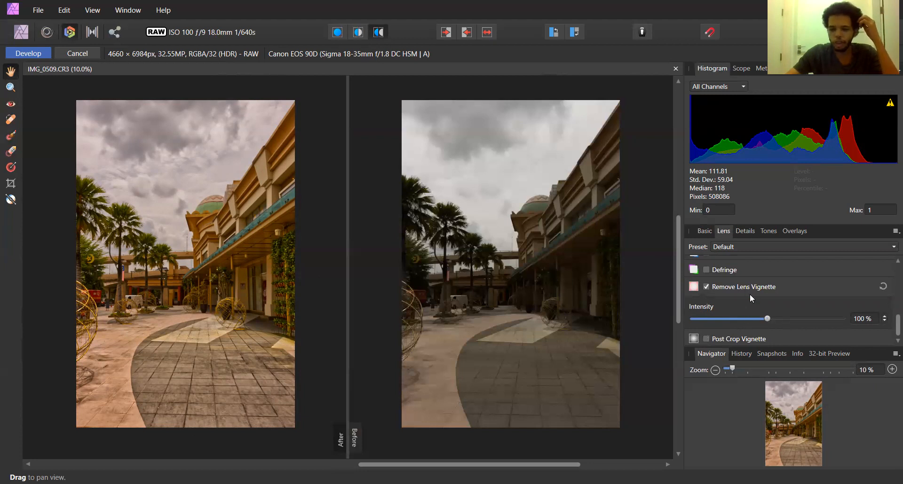
pyautogui.scroll(2, 751, 287)
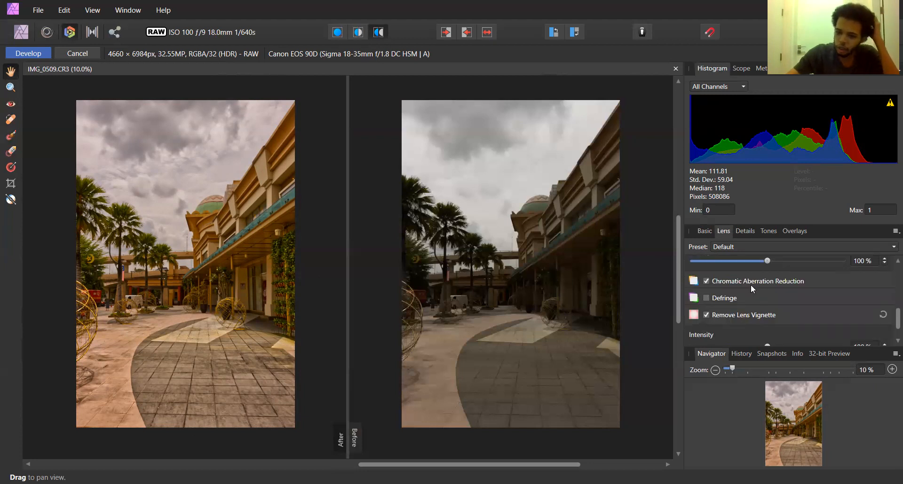
pyautogui.scroll(5, 750, 285)
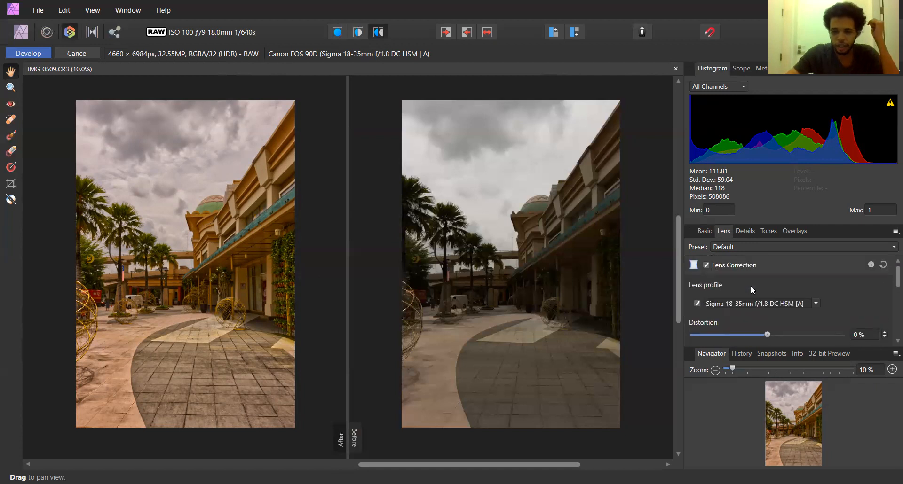
# Step: Enable Detail Refinement with an amount of 50%, try a radius of 100%, and set the radius to 70%
pyautogui.click(747, 230)
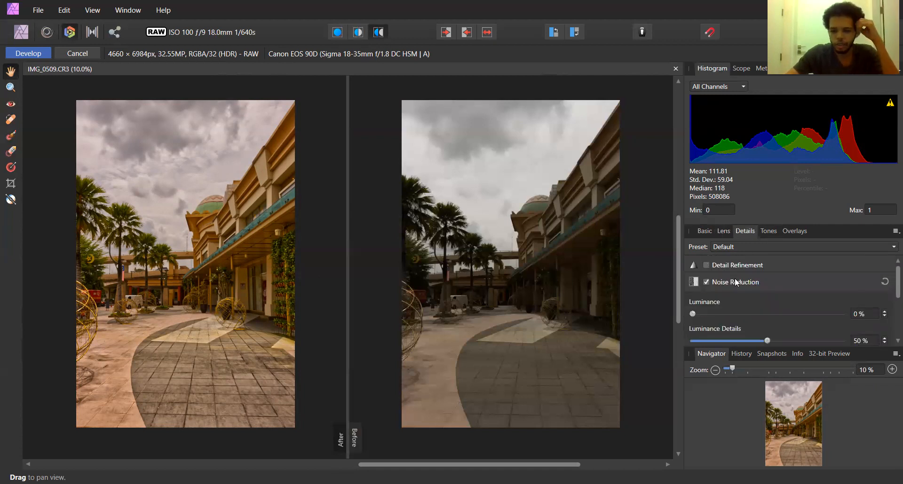
pyautogui.click(706, 266)
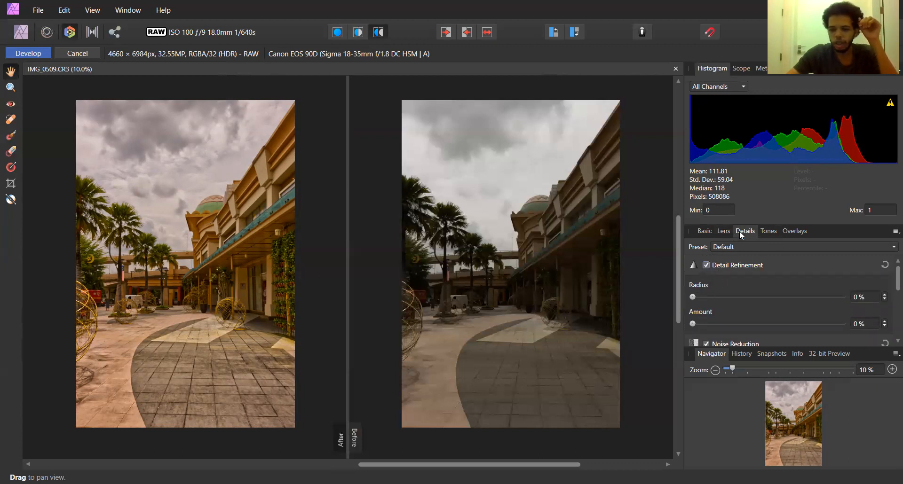
pyautogui.moveTo(693, 324); pyautogui.dragTo(767, 326)
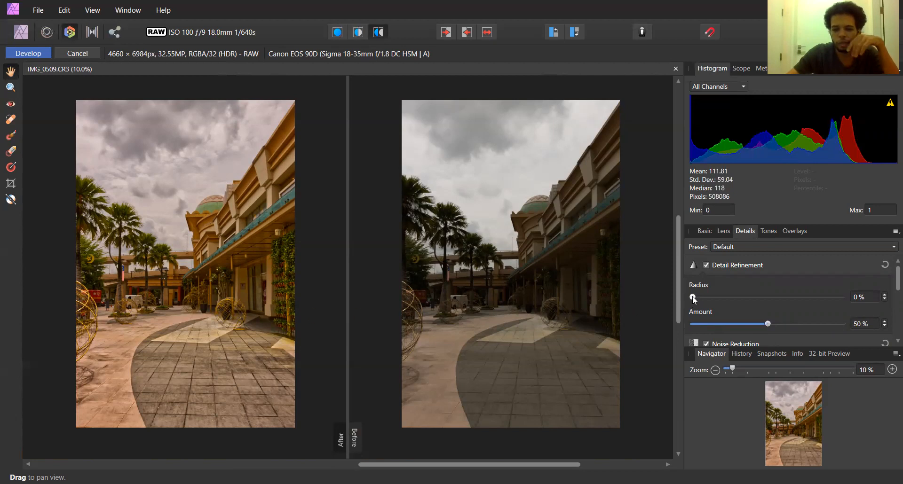
pyautogui.moveTo(700, 300); pyautogui.dragTo(818, 312)
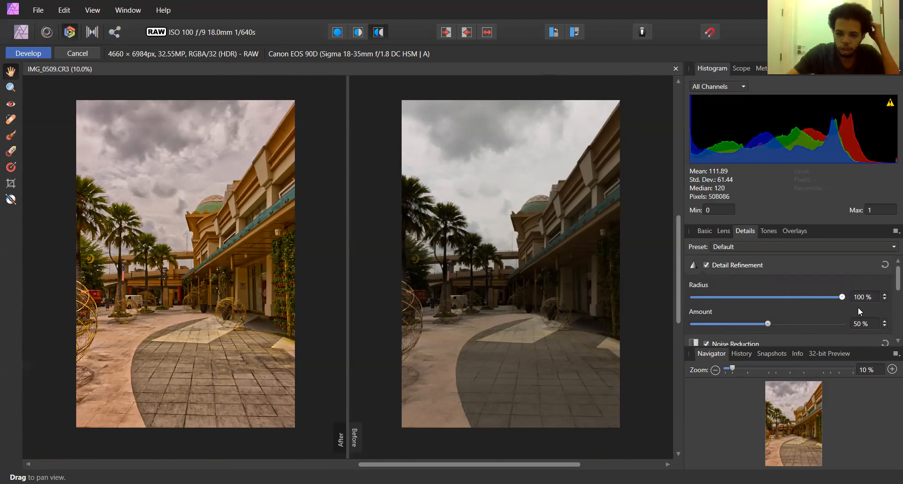
pyautogui.moveTo(768, 325)
pyautogui.mouseDown()
pyautogui.moveTo(840, 324)
pyautogui.moveTo(722, 324)
pyautogui.moveTo(780, 325)
pyautogui.moveTo(767, 324)
pyautogui.mouseUp()
pyautogui.moveTo(840, 298); pyautogui.dragTo(798, 301)
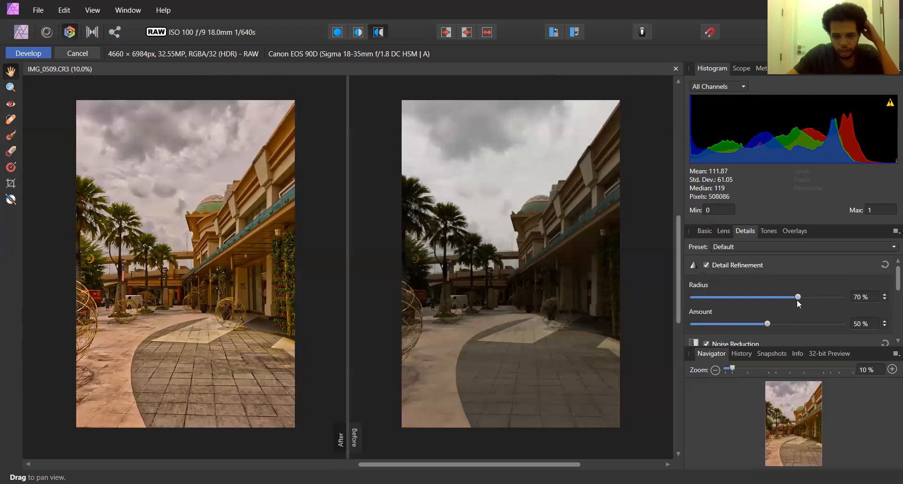
# Step: Try a noise reduction luminance of 100%, and set the luminance to 55% and luminance details to 70%
pyautogui.scroll(-1, 797, 303)
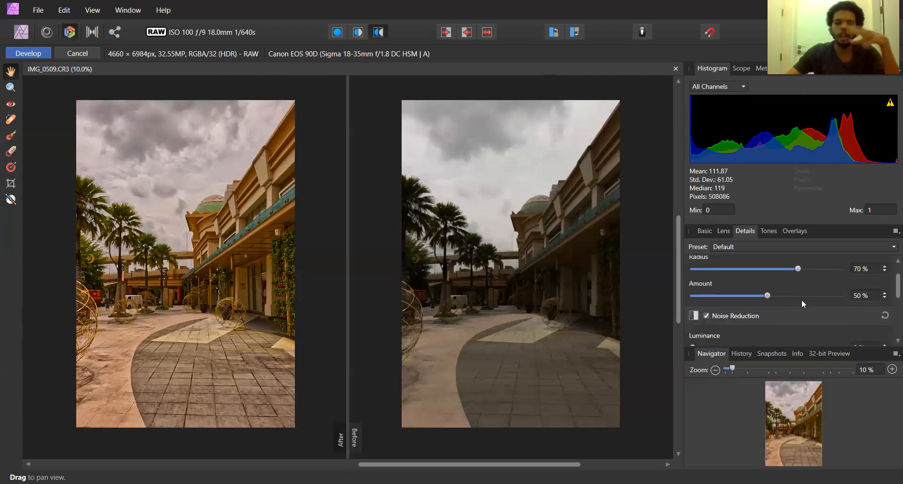
pyautogui.scroll(-1, 802, 303)
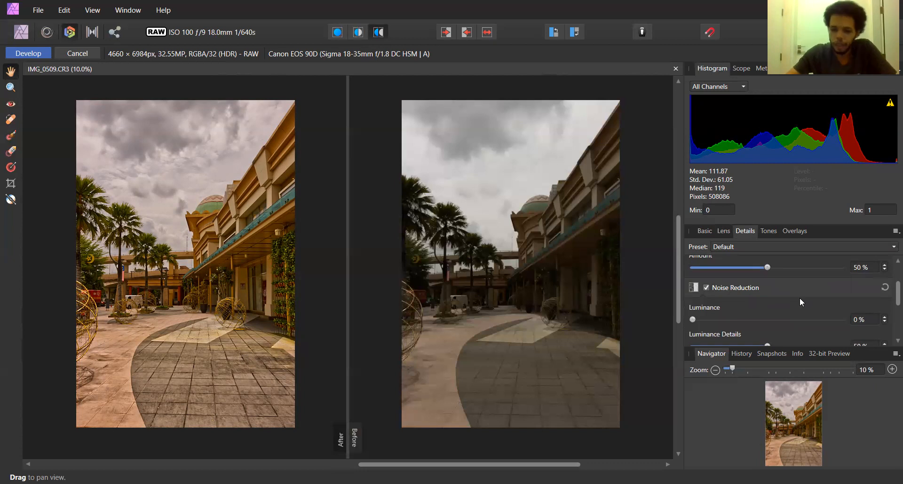
pyautogui.scroll(-1, 797, 304)
pyautogui.scroll(-1, 798, 303)
pyautogui.scroll(1, 797, 304)
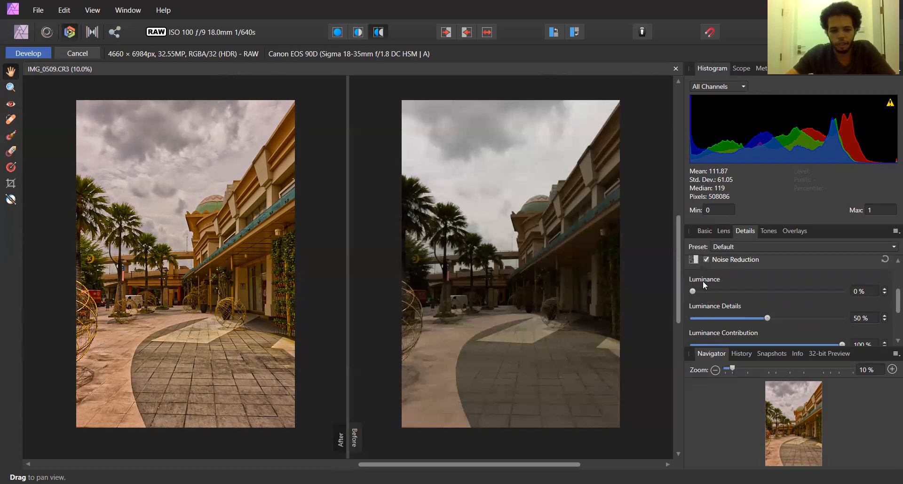
pyautogui.moveTo(692, 292); pyautogui.dragTo(869, 294)
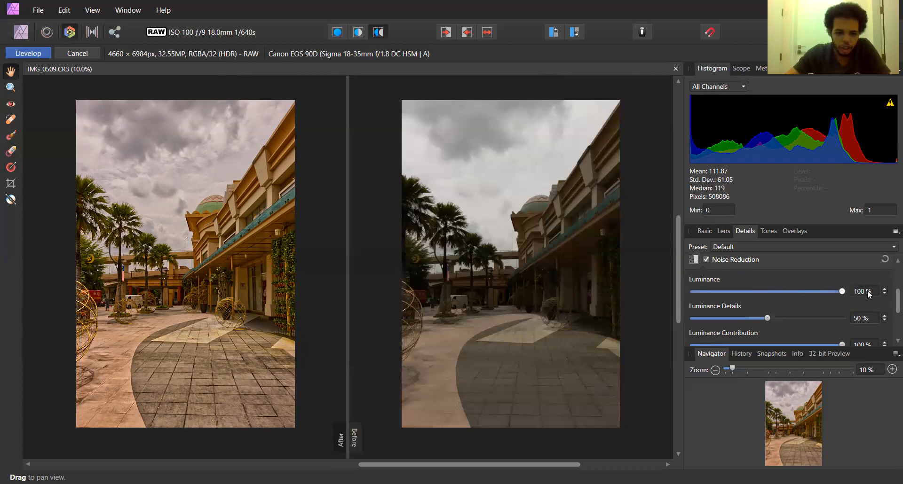
pyautogui.click(703, 292)
pyautogui.moveTo(692, 292); pyautogui.dragTo(775, 294)
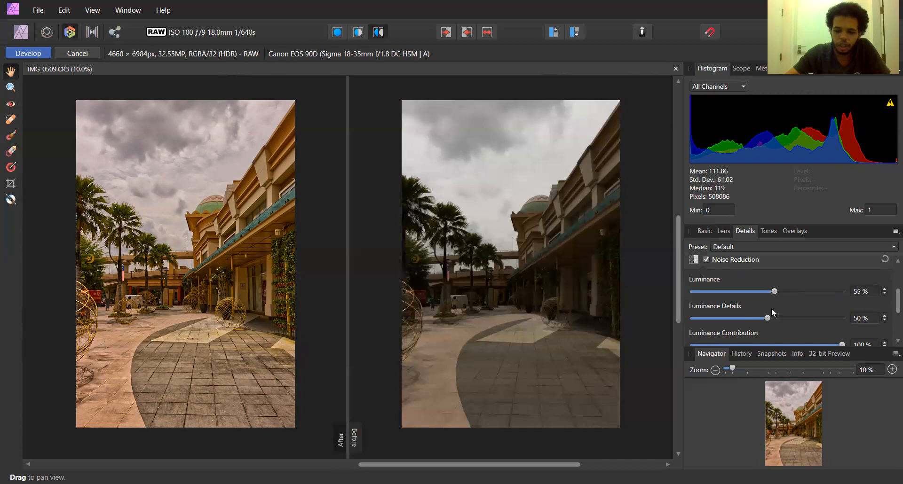
pyautogui.moveTo(767, 319); pyautogui.dragTo(816, 317)
# Step: Try lower noise reduction contributions and a different colors value, and restore luminance contribution to 100%, colors to 20% and colors contribution to 100%
pyautogui.scroll(-1, 793, 309)
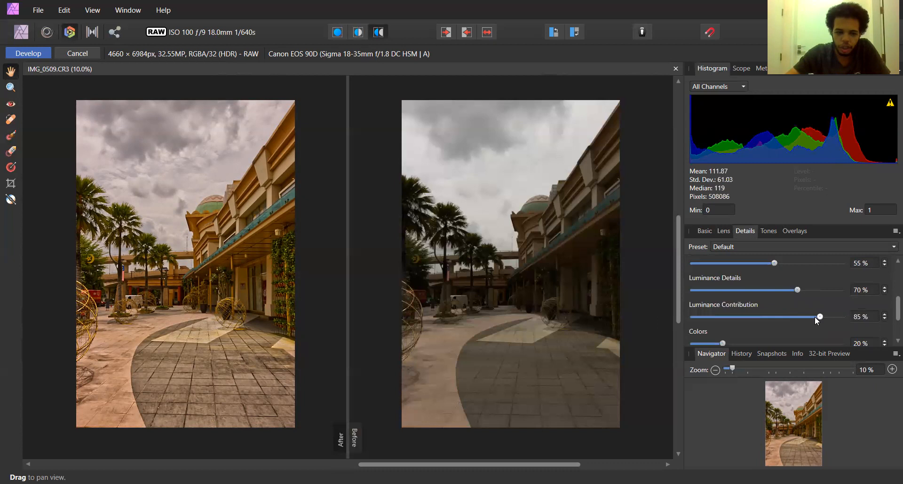
pyautogui.moveTo(740, 318); pyautogui.dragTo(861, 318)
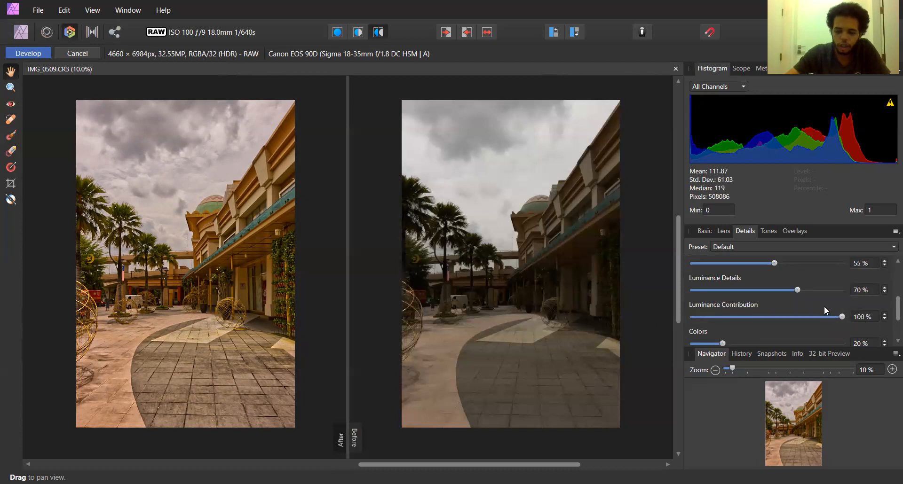
pyautogui.scroll(-1, 822, 309)
pyautogui.moveTo(721, 318); pyautogui.dragTo(701, 319)
pyautogui.moveTo(795, 320); pyautogui.dragTo(752, 319)
pyautogui.doubleClick(751, 318)
pyautogui.scroll(-1, 753, 305)
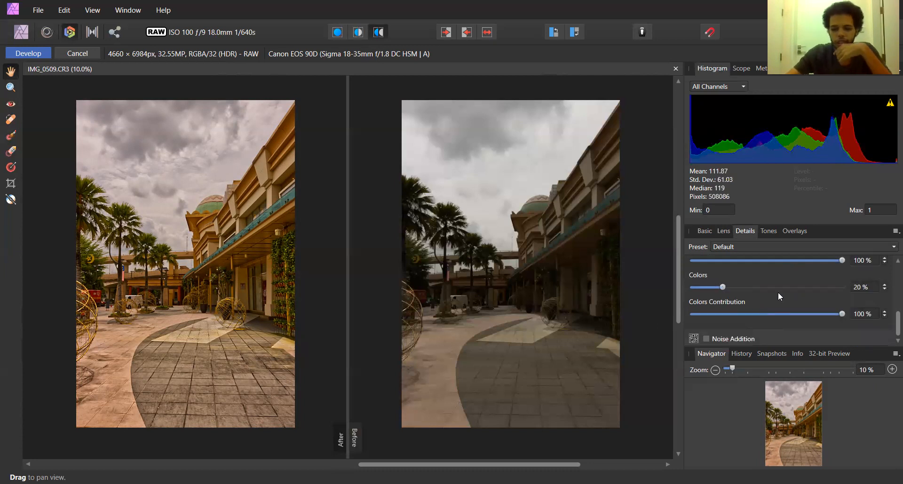
pyautogui.moveTo(842, 317); pyautogui.dragTo(675, 320)
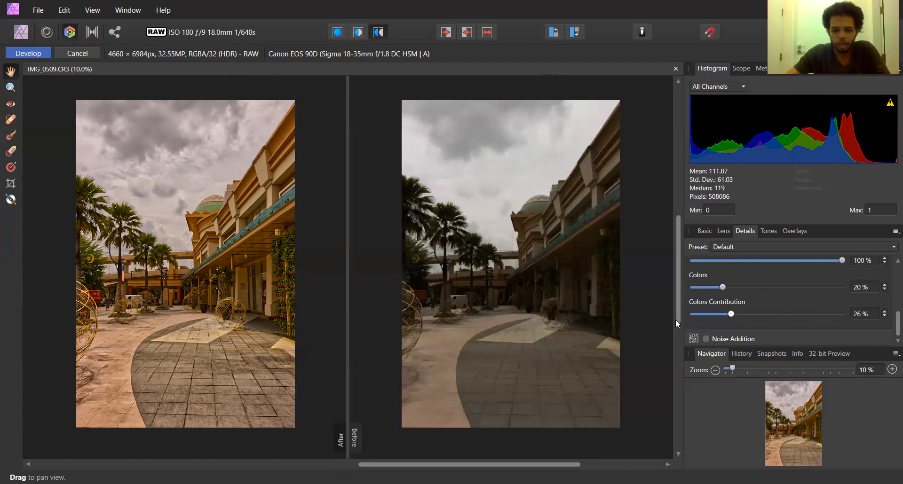
pyautogui.doubleClick(724, 304)
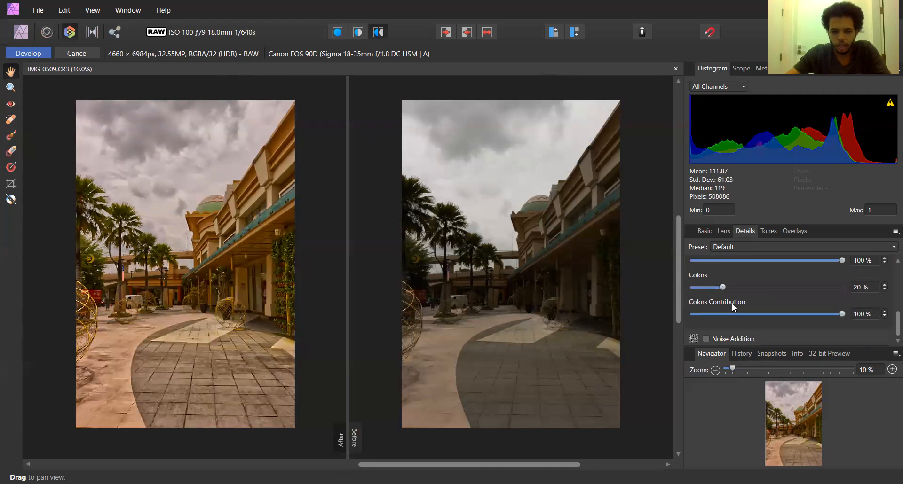
# Step: Enable Noise Addition with the Color and Gaussian options, try an intensity of 100%, and set the intensity to 3%
pyautogui.click(706, 339)
pyautogui.scroll(-1, 722, 328)
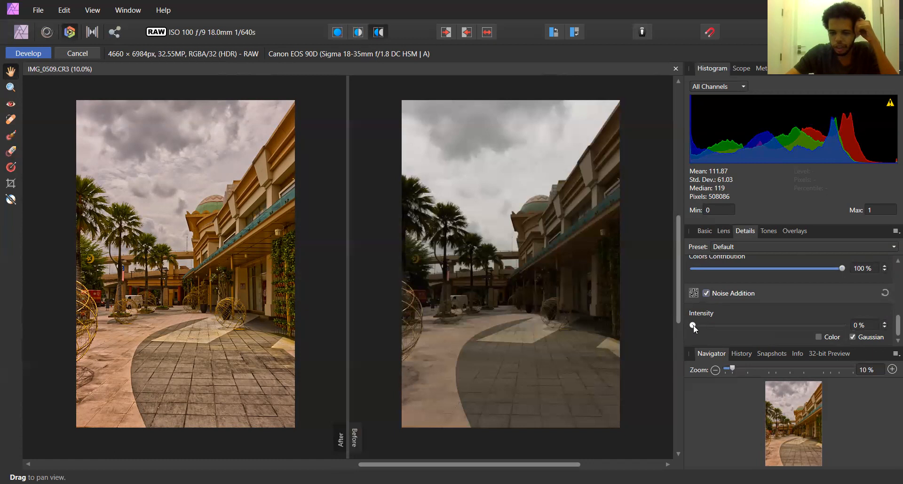
pyautogui.moveTo(694, 329); pyautogui.dragTo(844, 328)
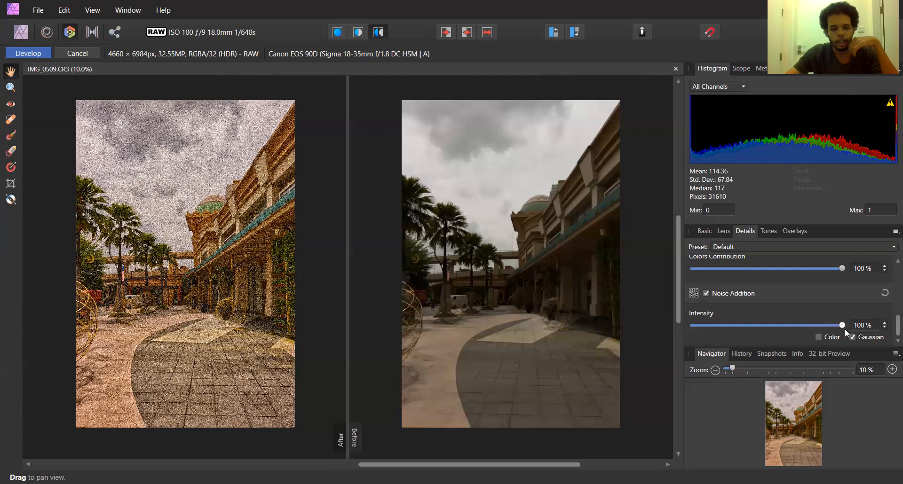
pyautogui.click(818, 337)
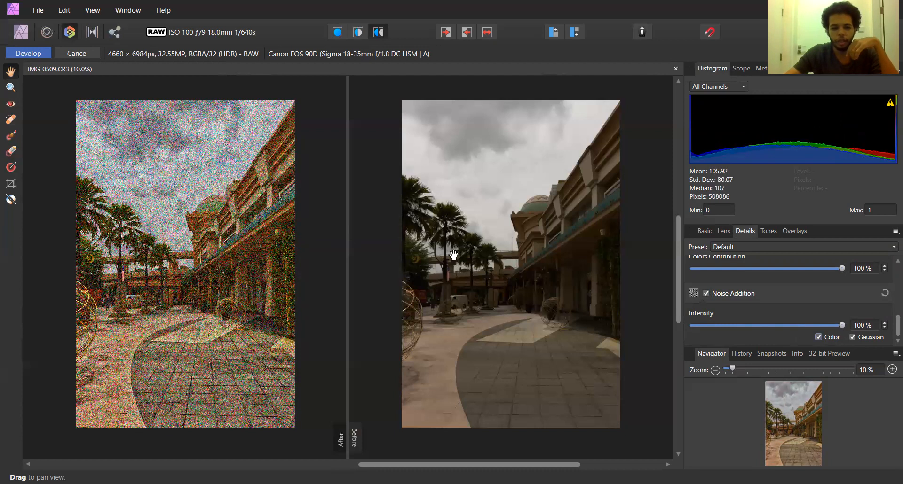
pyautogui.click(817, 338)
pyautogui.click(819, 337)
pyautogui.click(851, 337)
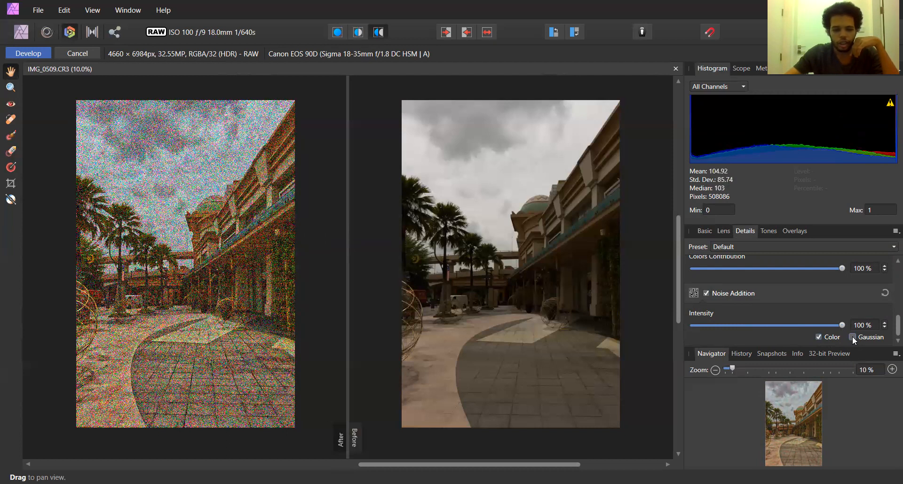
pyautogui.click(852, 337)
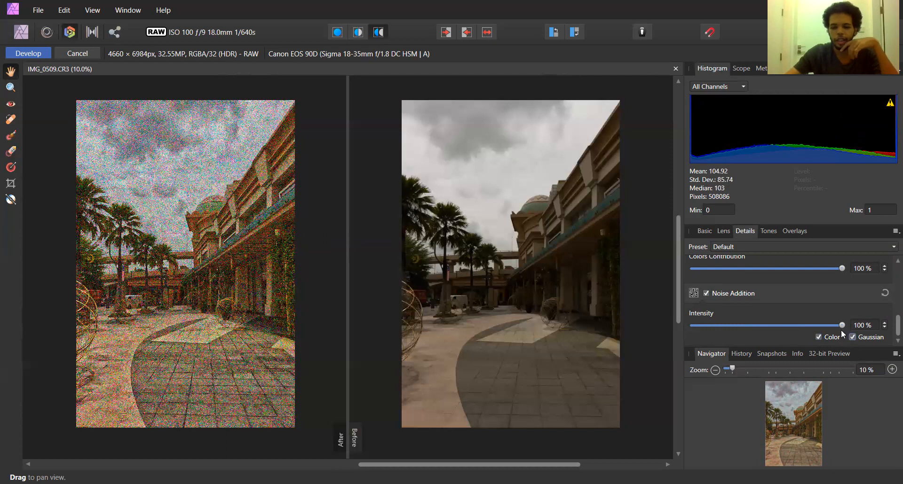
pyautogui.moveTo(842, 325); pyautogui.dragTo(697, 329)
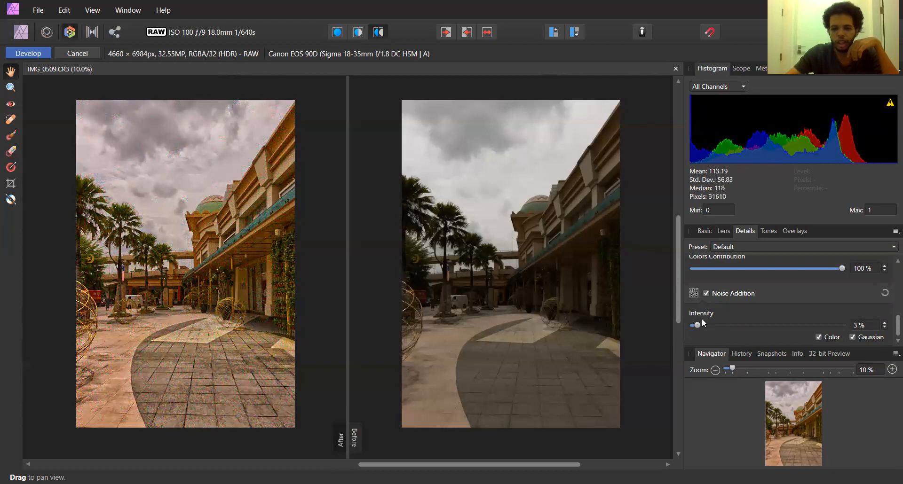
pyautogui.scroll(5, 725, 297)
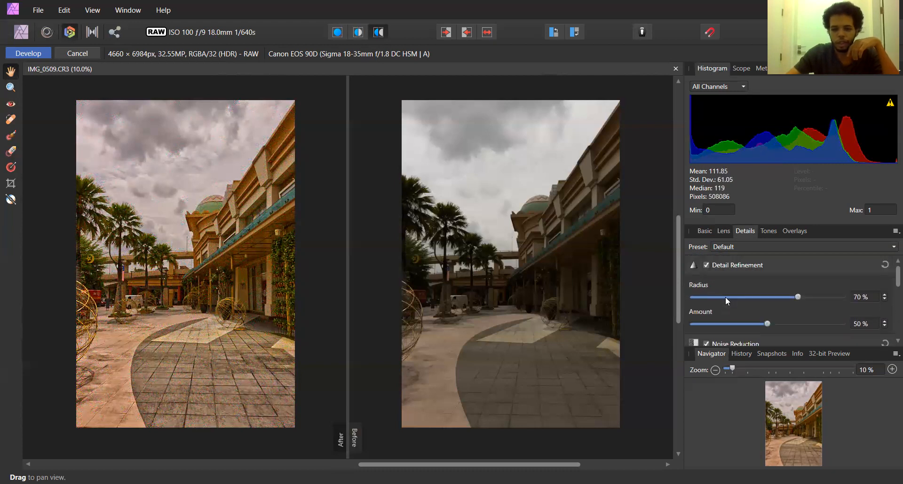
# Step: Enable Curves in the tone settings and raise the midpoint of the Master curve slightly to brighten the midtones
pyautogui.click(767, 231)
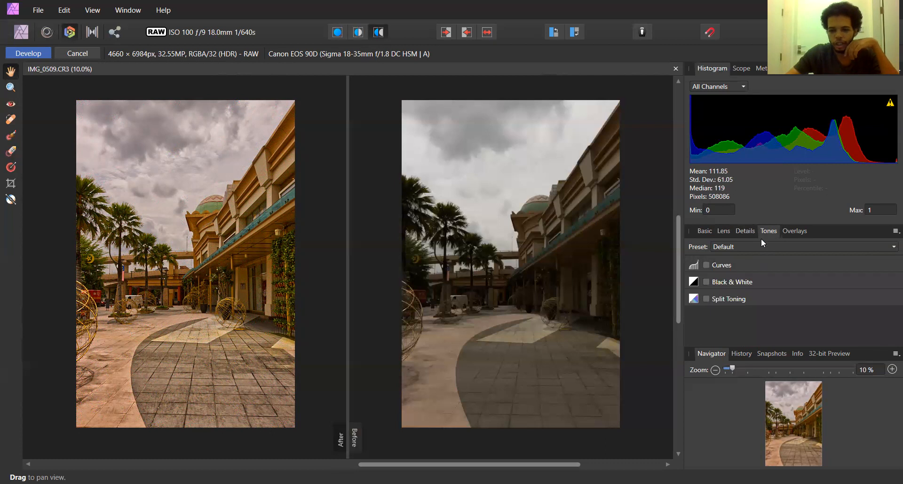
pyautogui.click(707, 264)
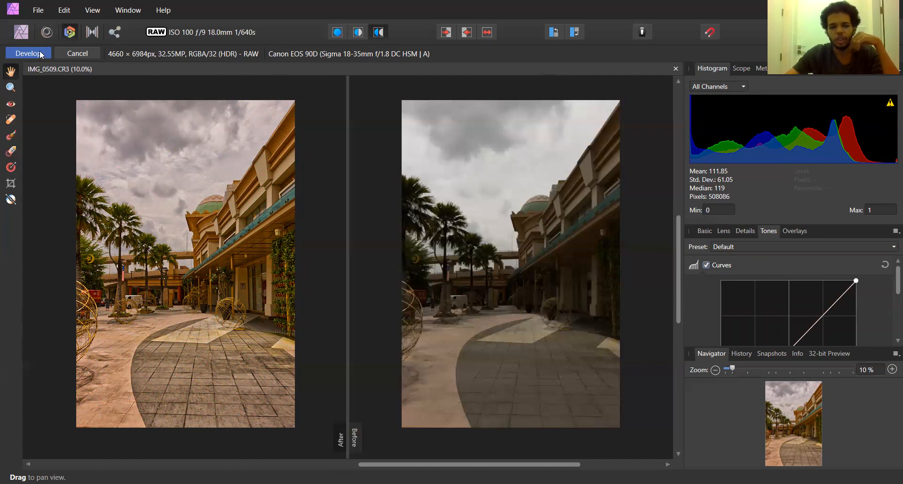
pyautogui.scroll(-1, 818, 318)
pyautogui.click(790, 323)
pyautogui.moveTo(791, 323)
pyautogui.mouseDown()
pyautogui.moveTo(798, 329)
pyautogui.moveTo(786, 317)
pyautogui.mouseUp()
# Step: Switch the curve to the Red channel and lower its midpoint slightly to reduce red in the midtones
pyautogui.scroll(-2, 786, 317)
pyautogui.scroll(-2, 785, 321)
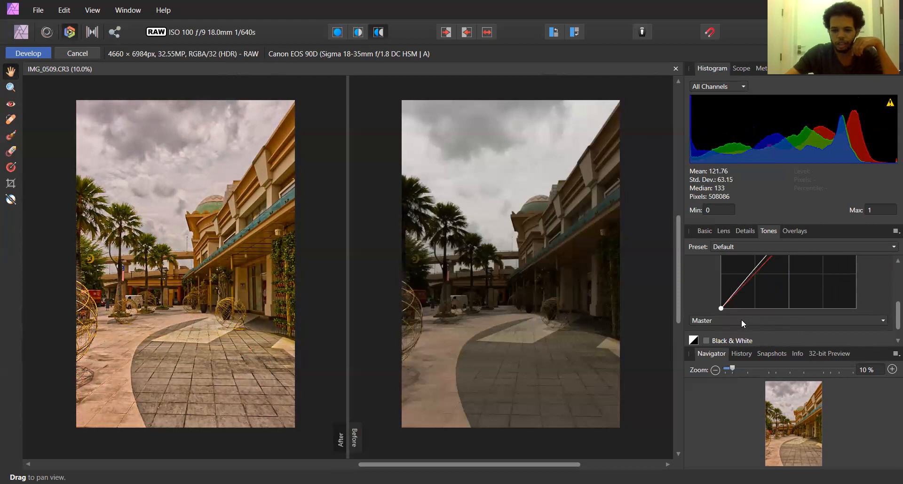
pyautogui.click(741, 320)
pyautogui.click(713, 346)
pyautogui.scroll(2, 755, 298)
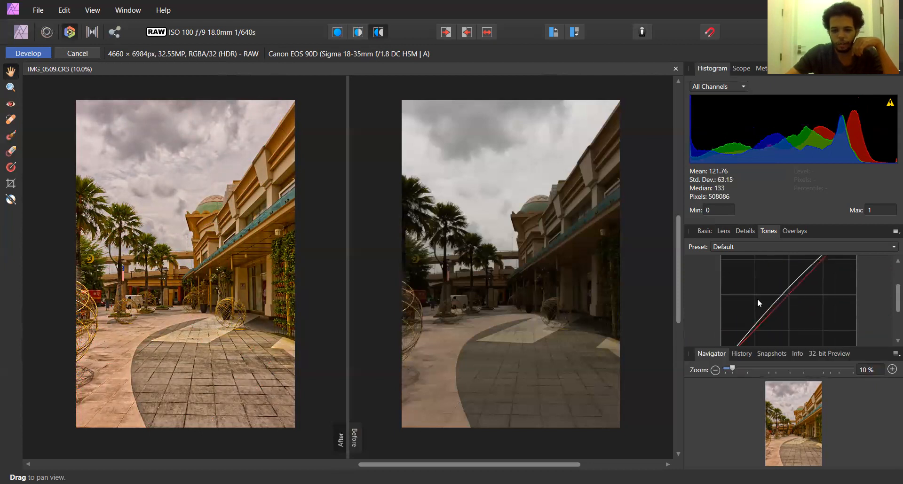
pyautogui.moveTo(788, 294); pyautogui.dragTo(786, 293)
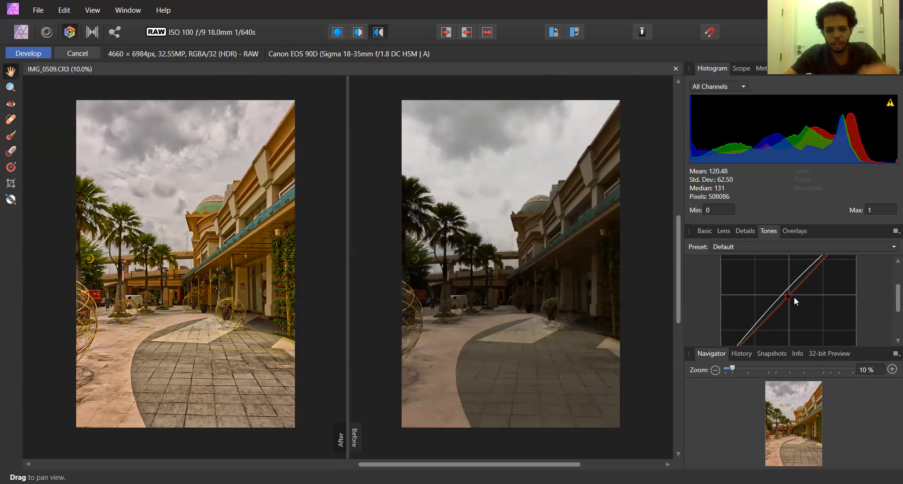
pyautogui.scroll(-1, 793, 297)
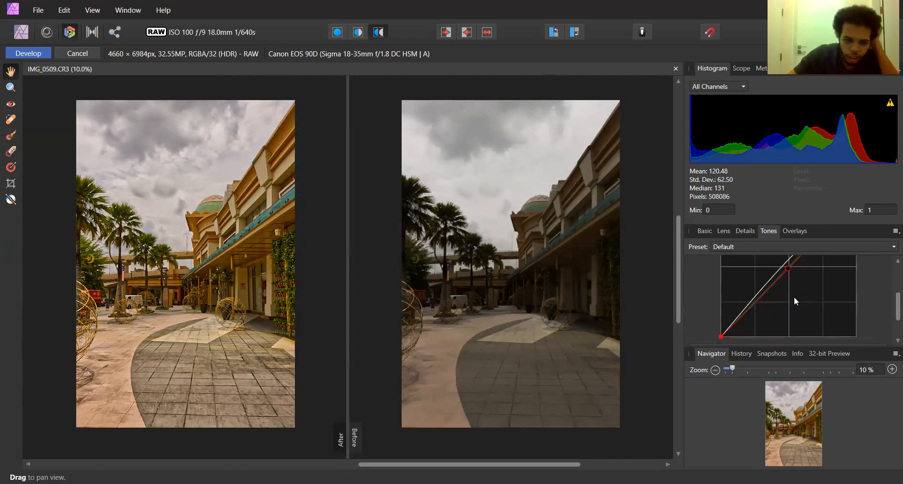
# Step: Switch the curve to the Green channel and lower its midtones slightly to reduce green in the photo
pyautogui.scroll(-1, 794, 298)
pyautogui.scroll(-1, 776, 303)
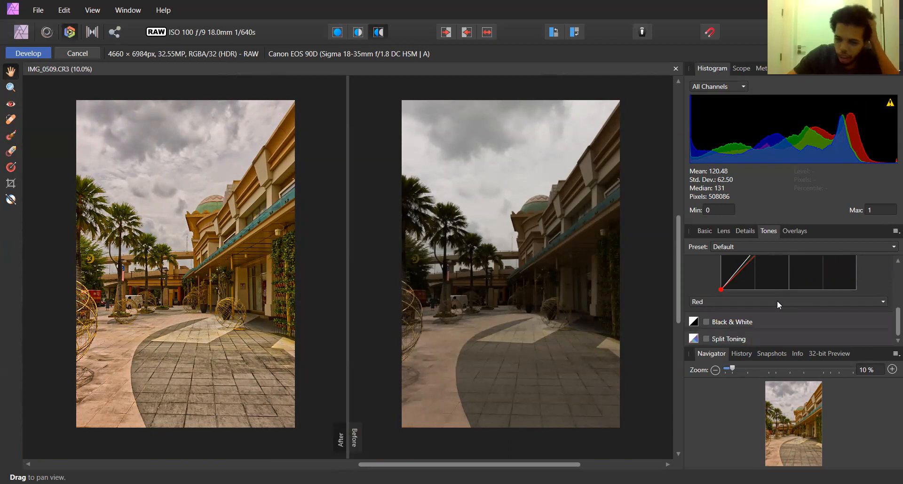
pyautogui.click(713, 302)
pyautogui.click(713, 340)
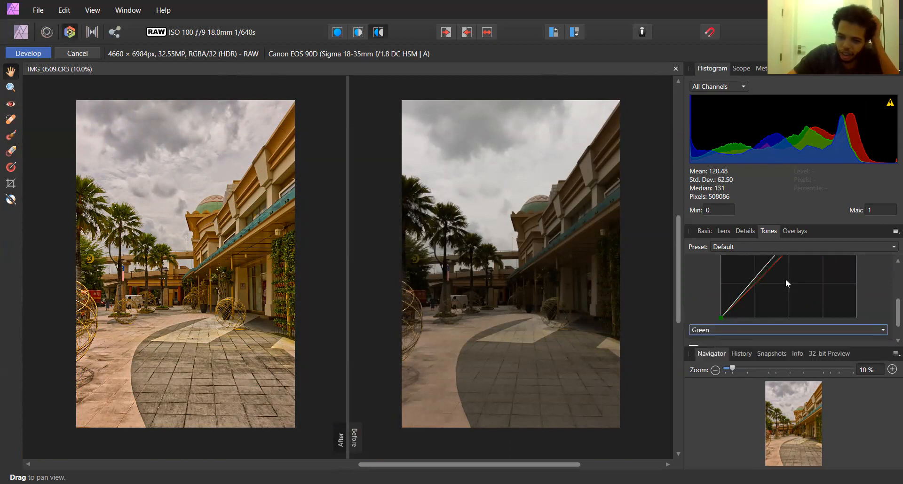
pyautogui.scroll(1, 771, 296)
pyautogui.moveTo(790, 275); pyautogui.dragTo(789, 278)
pyautogui.moveTo(789, 275); pyautogui.dragTo(788, 277)
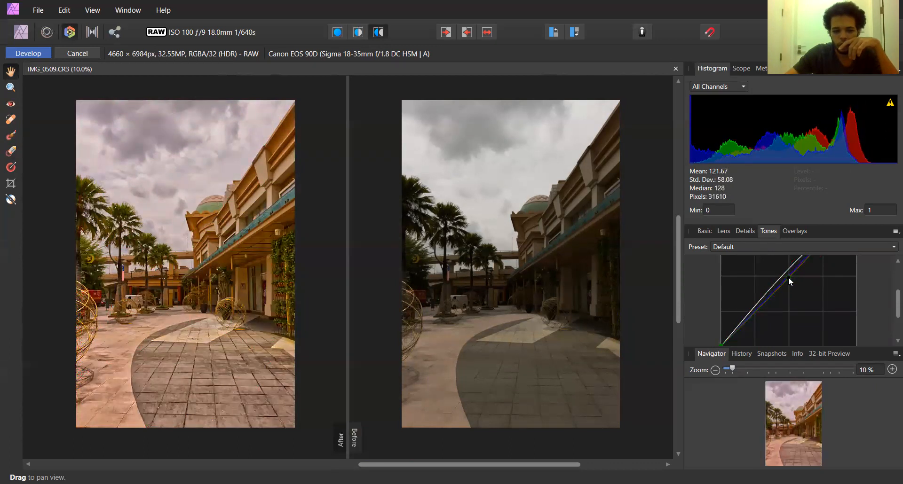
pyautogui.moveTo(788, 278); pyautogui.dragTo(759, 308)
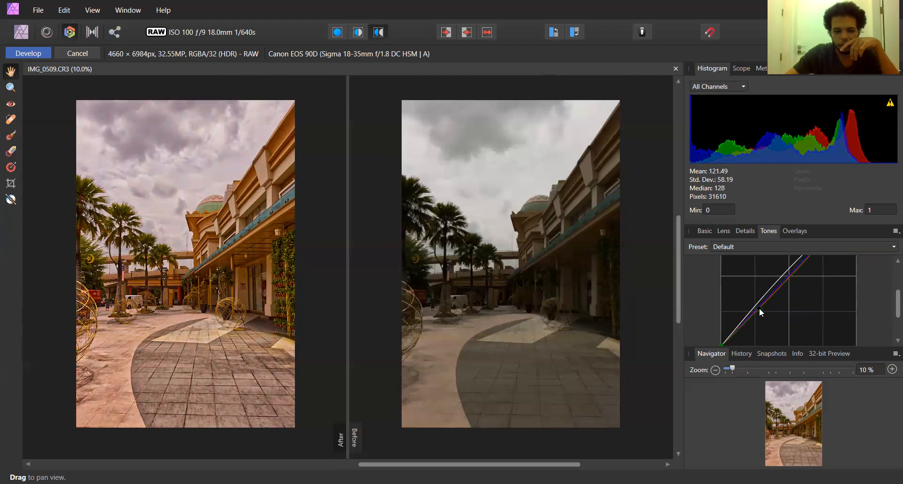
# Step: Switch the curve to the Blue channel and raise its midpoint slightly to add blue to the midtones
pyautogui.scroll(-3, 759, 308)
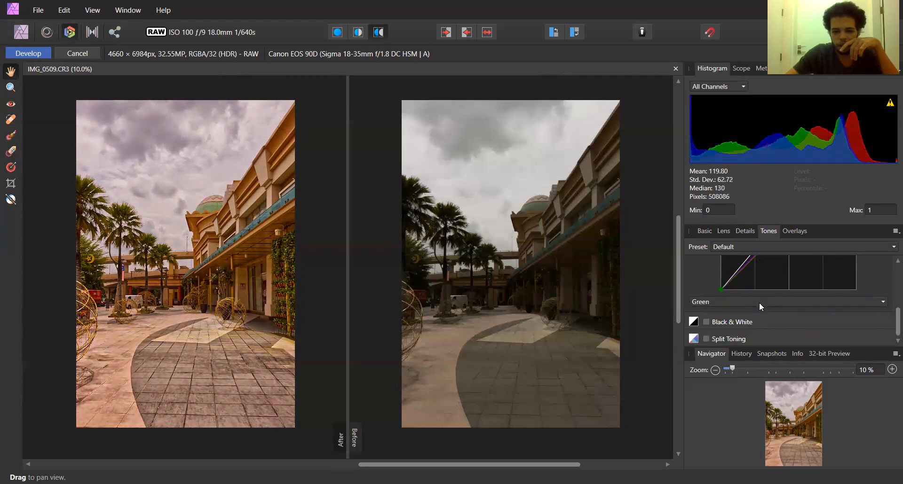
pyautogui.click(759, 303)
pyautogui.click(716, 352)
pyautogui.scroll(3, 785, 312)
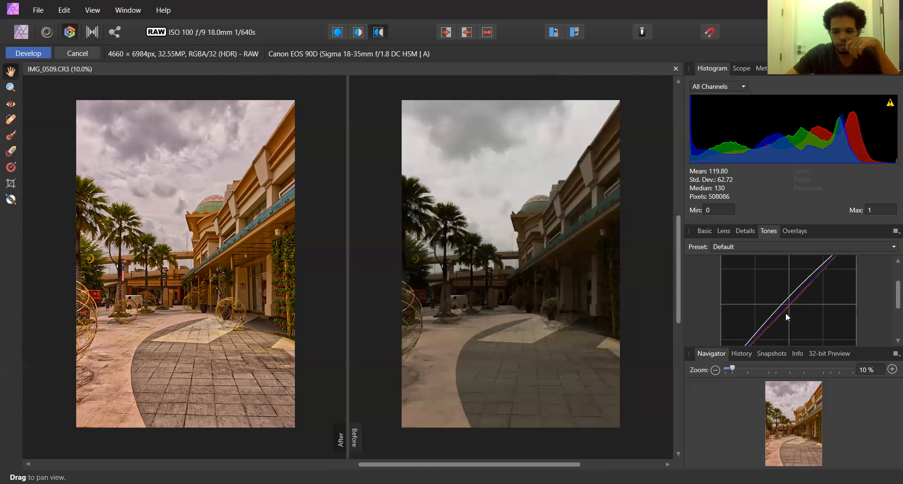
pyautogui.moveTo(790, 306)
pyautogui.mouseDown()
pyautogui.moveTo(793, 313)
pyautogui.moveTo(786, 302)
pyautogui.mouseUp()
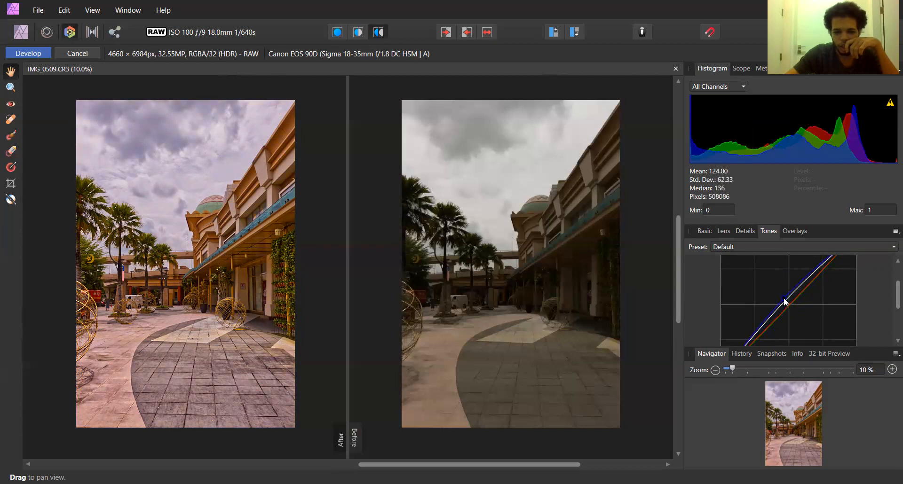
pyautogui.moveTo(784, 302); pyautogui.dragTo(784, 296)
pyautogui.scroll(-1, 798, 296)
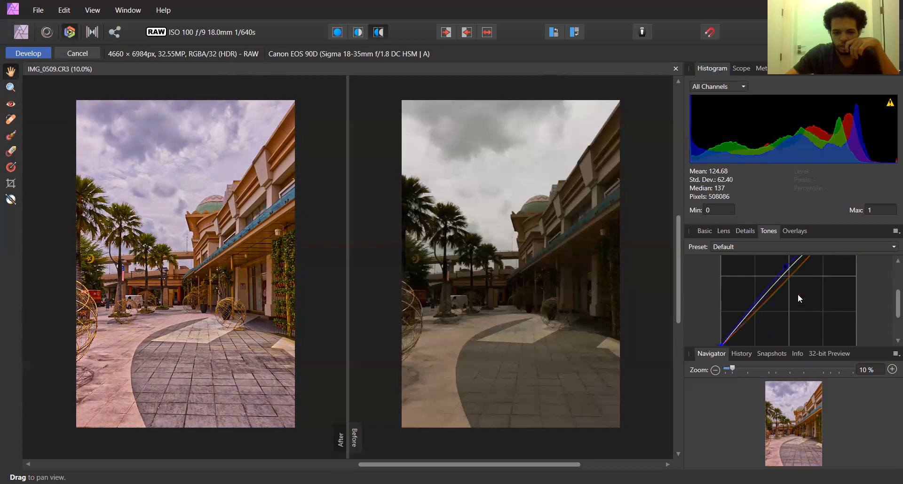
pyautogui.scroll(1, 798, 297)
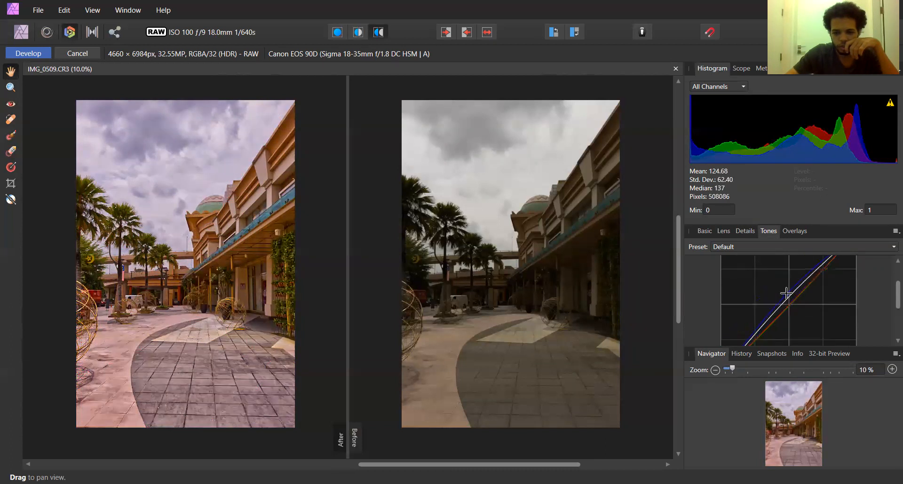
pyautogui.moveTo(786, 297)
pyautogui.mouseDown()
pyautogui.moveTo(794, 303)
pyautogui.moveTo(786, 301)
pyautogui.mouseUp()
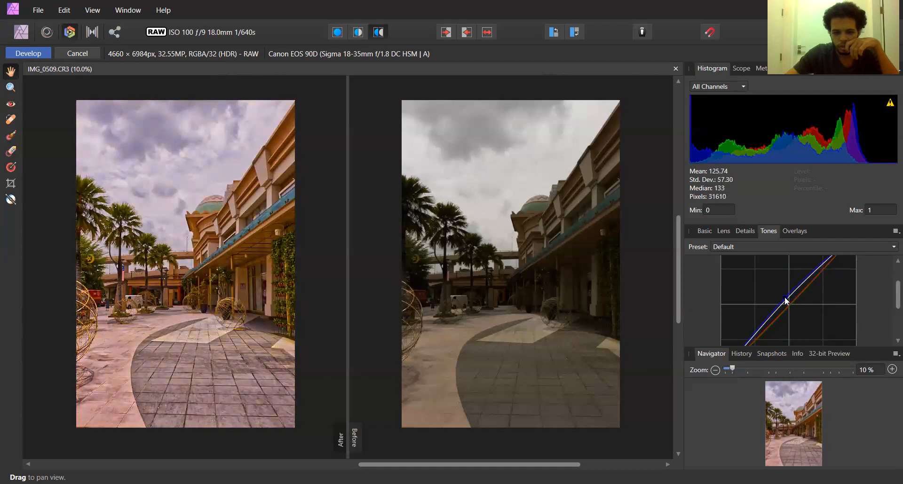
# Step: Return the curve display to the Master channel
pyautogui.scroll(-5, 795, 303)
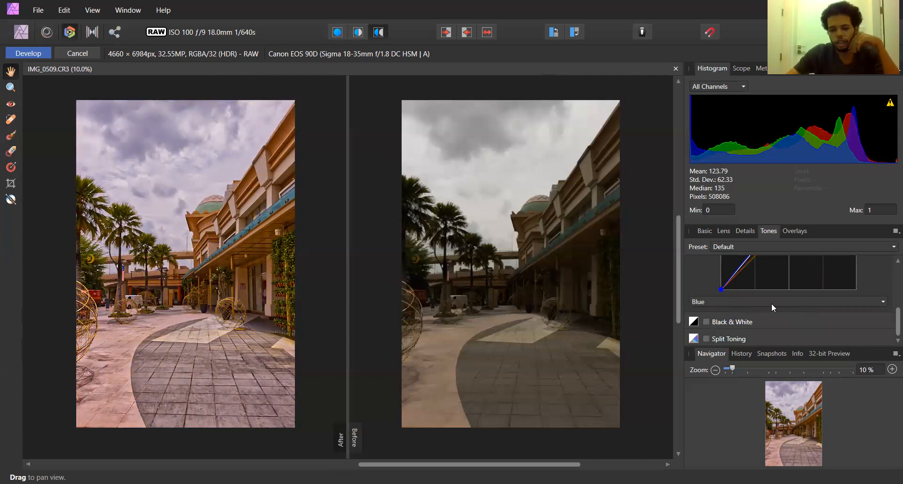
pyautogui.scroll(3, 771, 303)
pyautogui.scroll(-3, 723, 275)
pyautogui.click(716, 303)
pyautogui.click(716, 313)
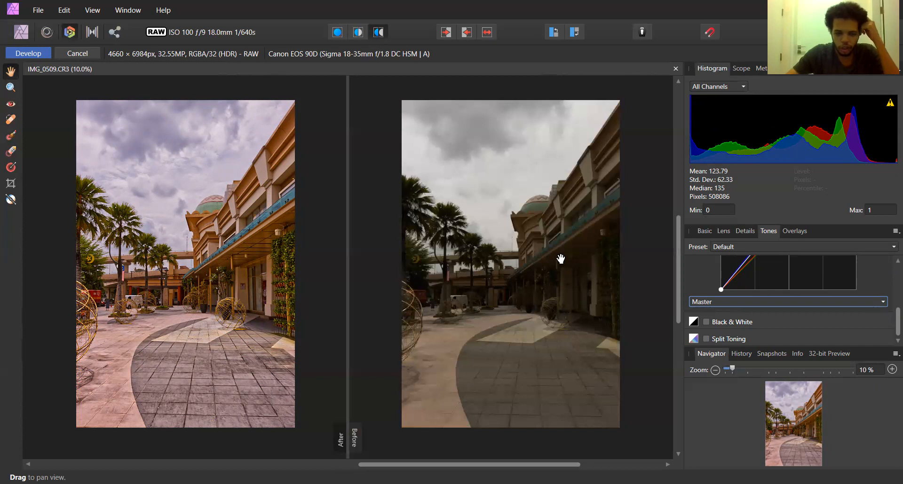
# Step: Try the Black & White conversion, look through its color contribution settings, and disable it again
pyautogui.click(706, 322)
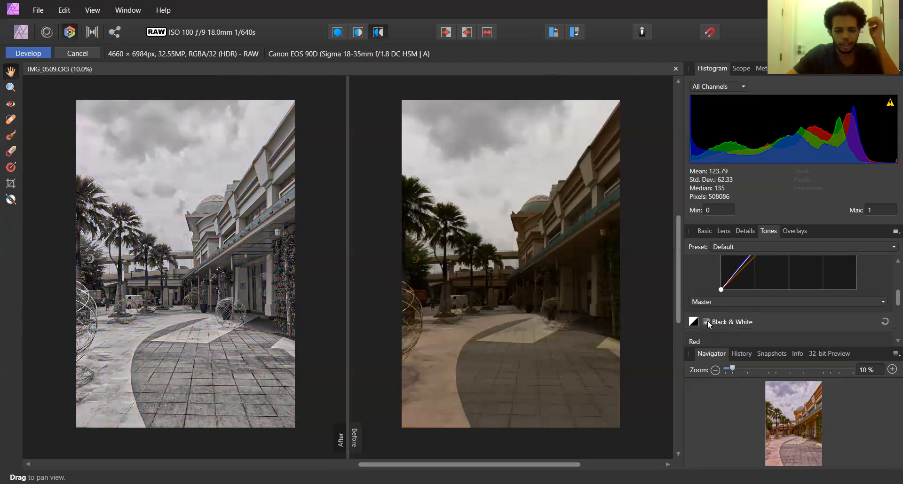
pyautogui.click(706, 322)
pyautogui.click(722, 324)
pyautogui.scroll(-2, 732, 326)
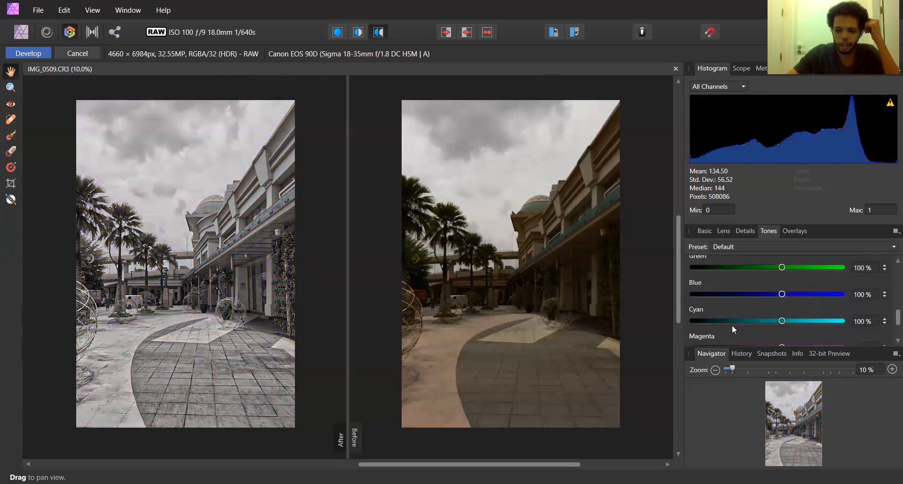
pyautogui.scroll(-2, 732, 325)
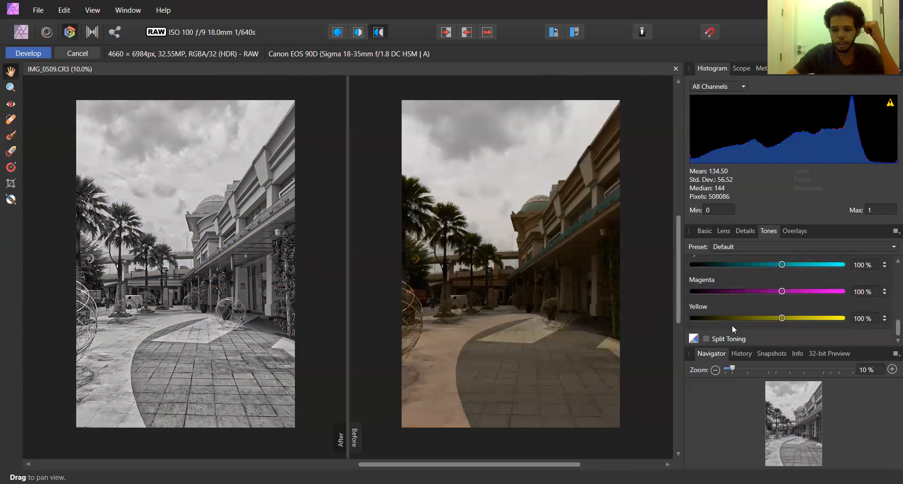
pyautogui.scroll(4, 732, 325)
pyautogui.scroll(2, 726, 319)
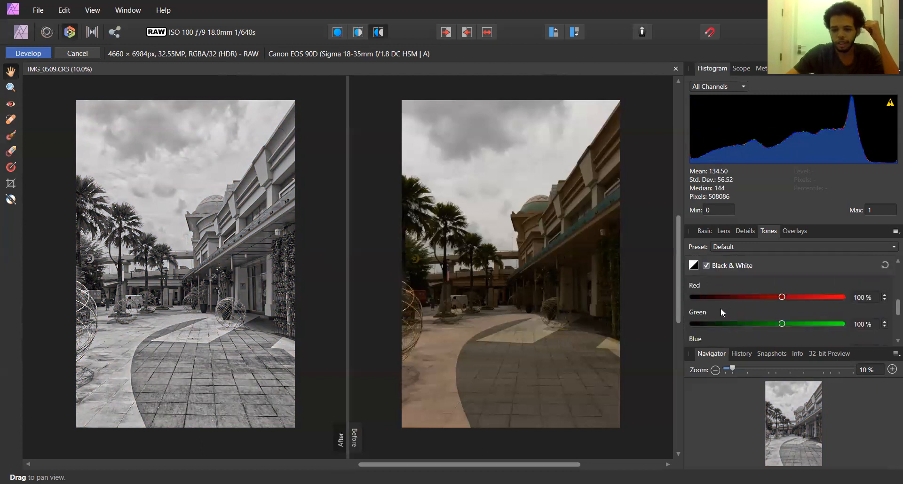
pyautogui.click(706, 264)
# Step: Enable Split Toning and tint the highlights with a hue of 35.2° and a saturation of 56%
pyautogui.click(706, 339)
pyautogui.scroll(-2, 732, 338)
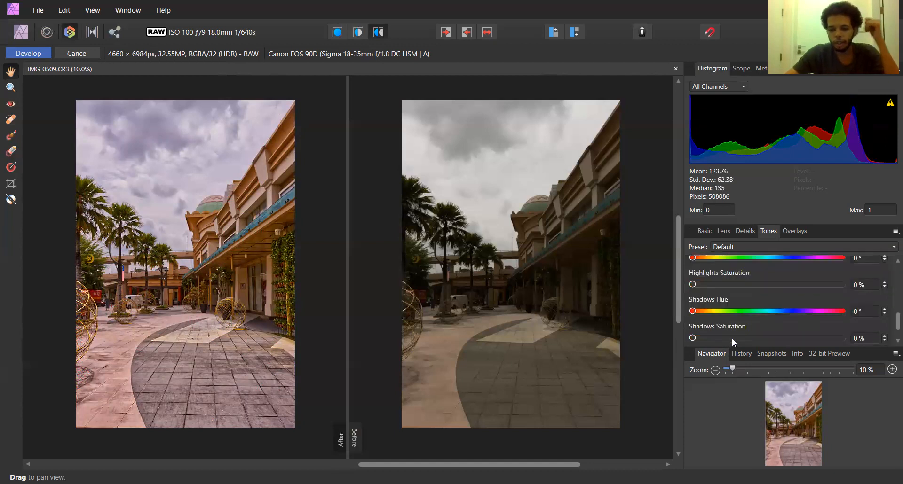
pyautogui.scroll(1, 732, 326)
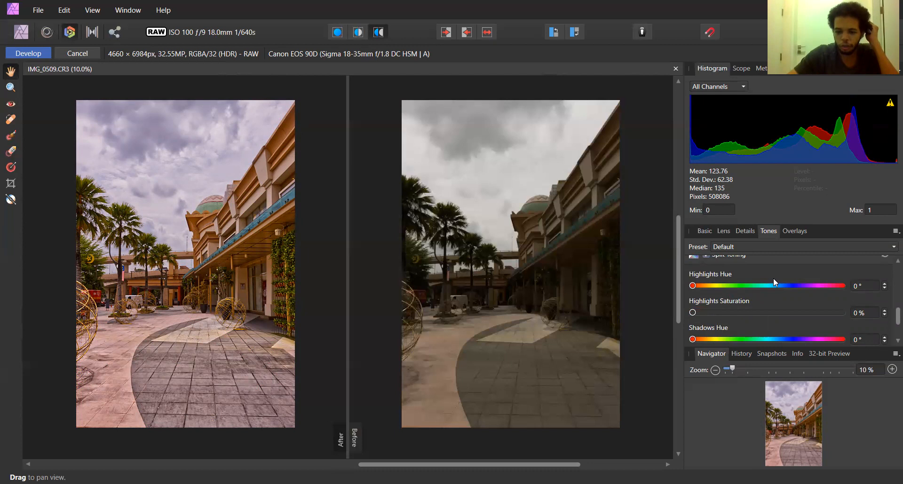
pyautogui.scroll(-2, 751, 312)
pyautogui.scroll(1, 751, 312)
pyautogui.scroll(-1, 750, 312)
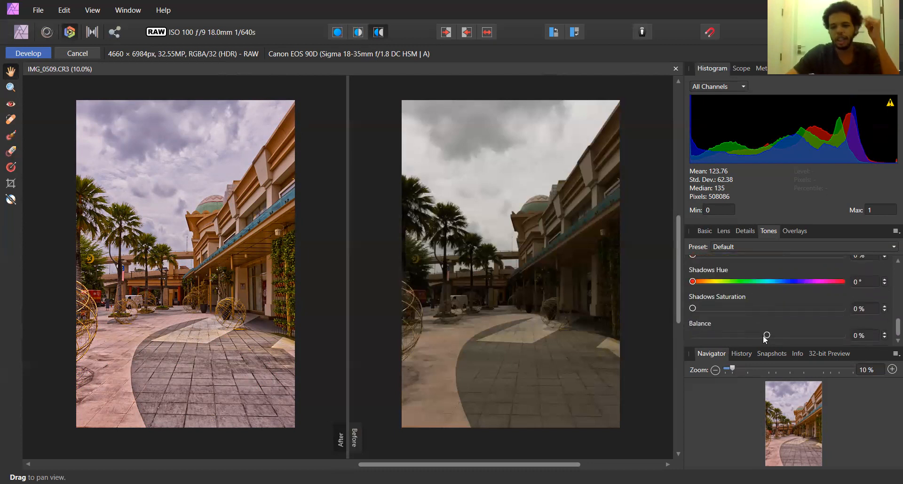
pyautogui.scroll(2, 768, 305)
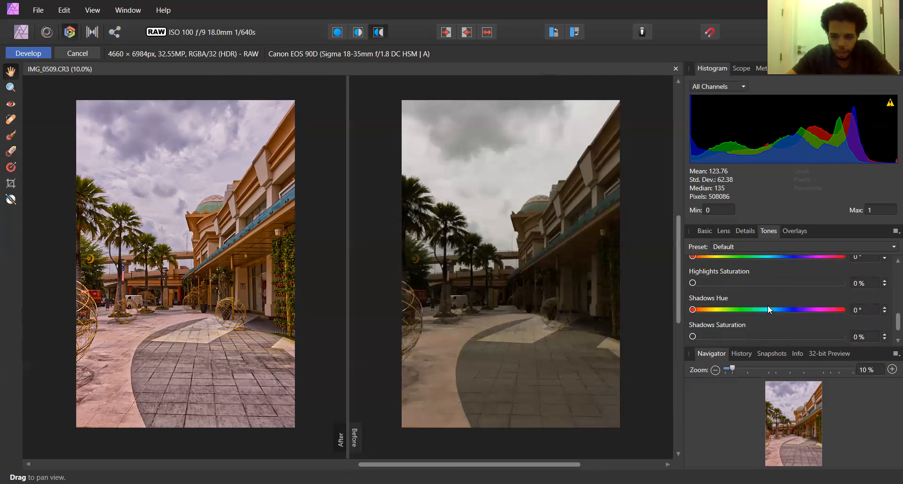
pyautogui.moveTo(698, 311); pyautogui.dragTo(720, 313)
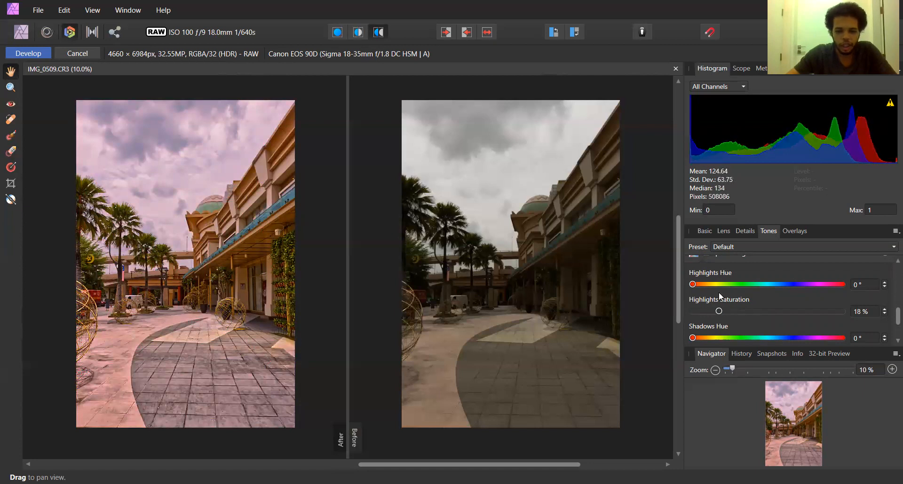
pyautogui.moveTo(693, 286); pyautogui.dragTo(695, 288)
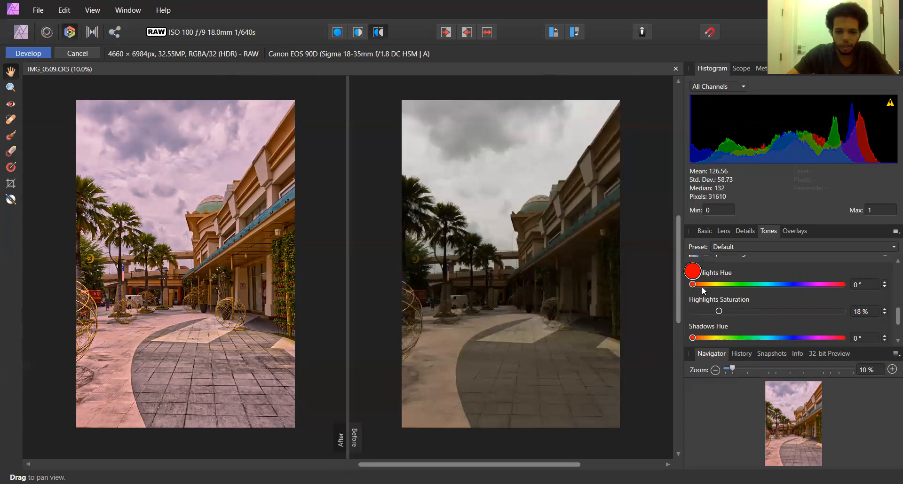
pyautogui.moveTo(714, 295); pyautogui.dragTo(776, 315)
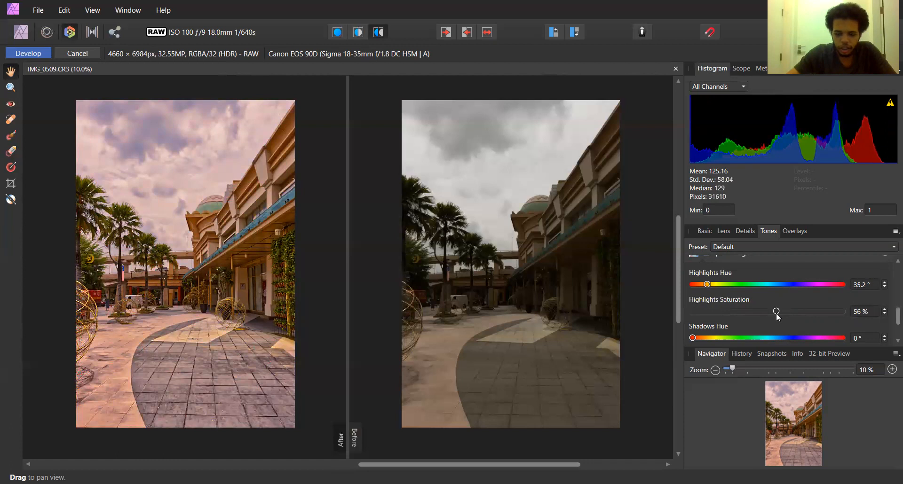
pyautogui.moveTo(770, 317); pyautogui.dragTo(777, 316)
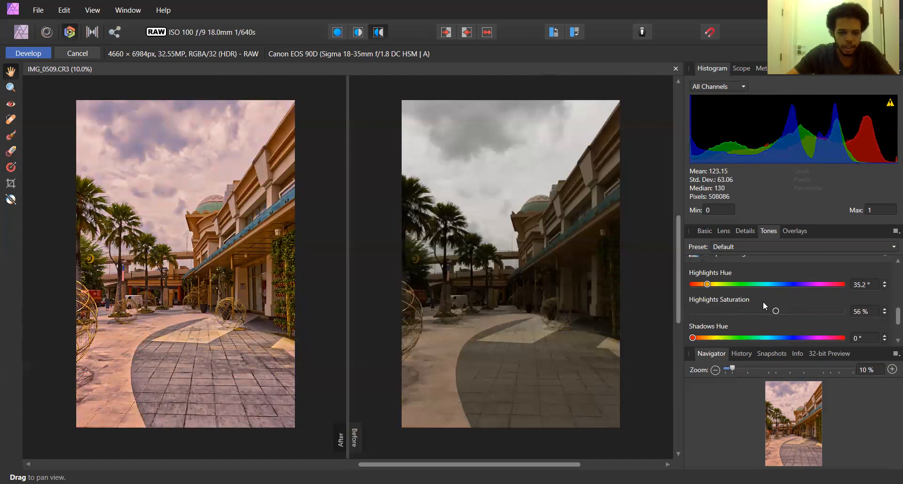
# Step: Try red, blue and green shadow tints, and set the shadows hue to 48.8° with a saturation of 3%
pyautogui.scroll(-1, 819, 294)
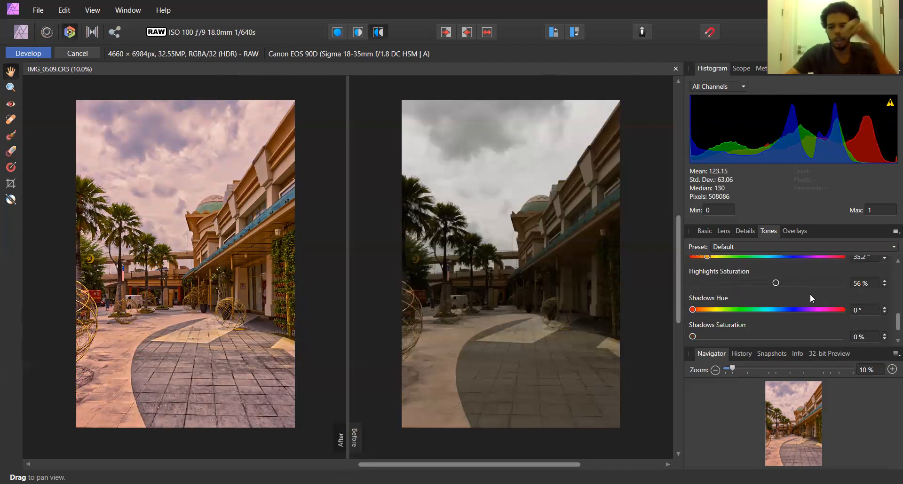
pyautogui.moveTo(695, 336)
pyautogui.mouseDown()
pyautogui.moveTo(766, 340)
pyautogui.moveTo(700, 342)
pyautogui.mouseUp()
pyautogui.moveTo(692, 310); pyautogui.dragTo(700, 311)
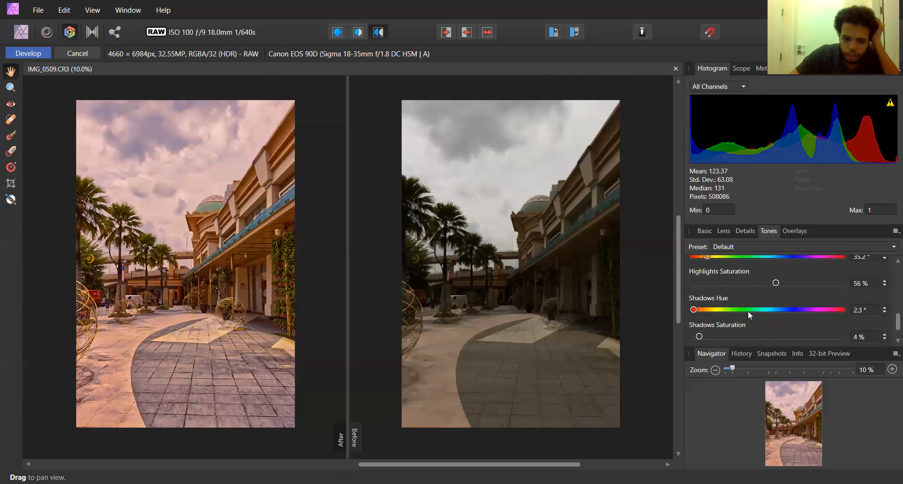
pyautogui.click(783, 314)
pyautogui.moveTo(702, 339)
pyautogui.mouseDown()
pyautogui.moveTo(757, 337)
pyautogui.moveTo(704, 337)
pyautogui.mouseUp()
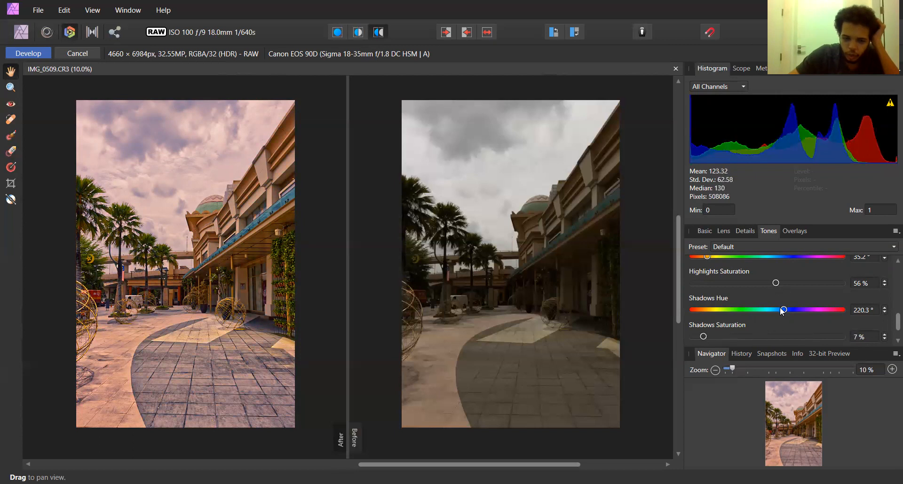
pyautogui.click(731, 311)
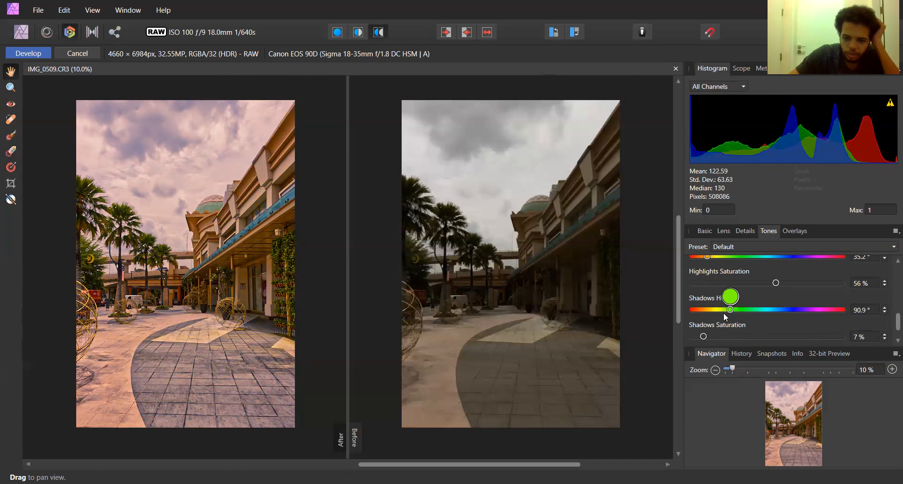
pyautogui.click(720, 317)
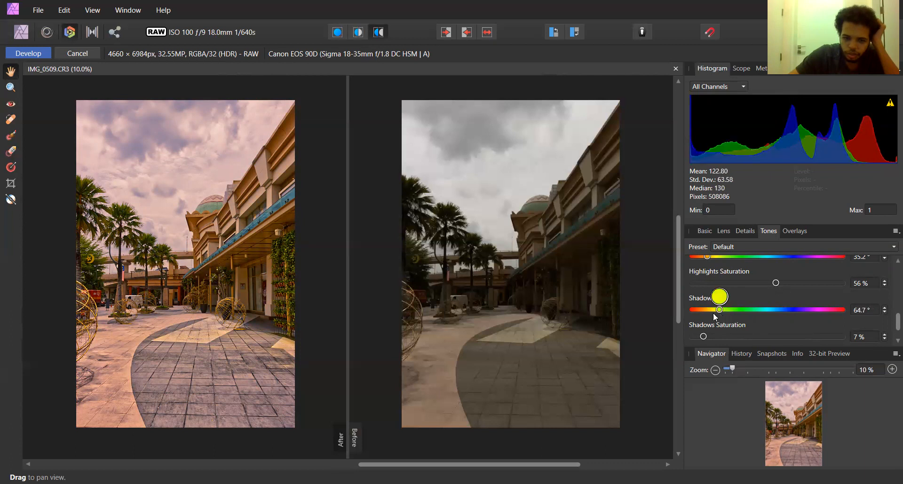
pyautogui.click(713, 317)
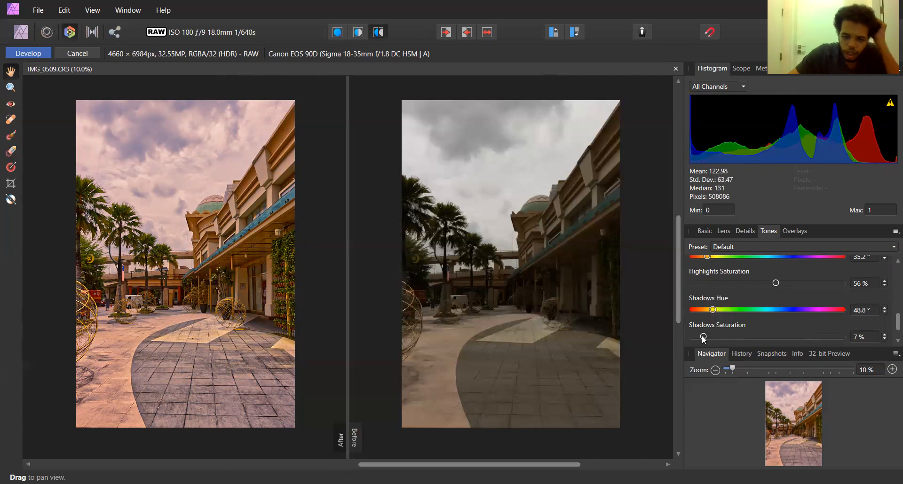
pyautogui.moveTo(704, 338); pyautogui.dragTo(697, 338)
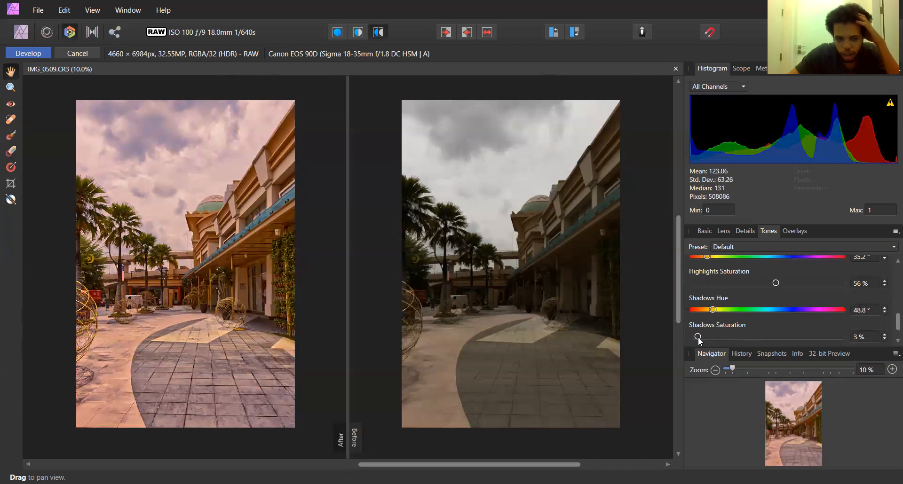
# Step: Set the split toning balance to 10% and open the Overlays settings
pyautogui.scroll(-1, 717, 297)
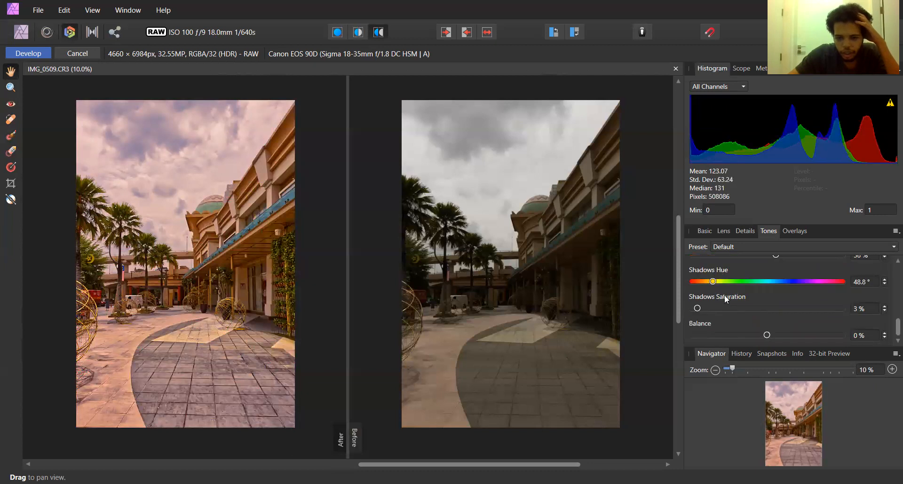
pyautogui.moveTo(766, 335)
pyautogui.mouseDown()
pyautogui.moveTo(862, 334)
pyautogui.moveTo(675, 331)
pyautogui.moveTo(789, 335)
pyautogui.moveTo(777, 336)
pyautogui.mouseUp()
pyautogui.moveTo(774, 333); pyautogui.dragTo(774, 334)
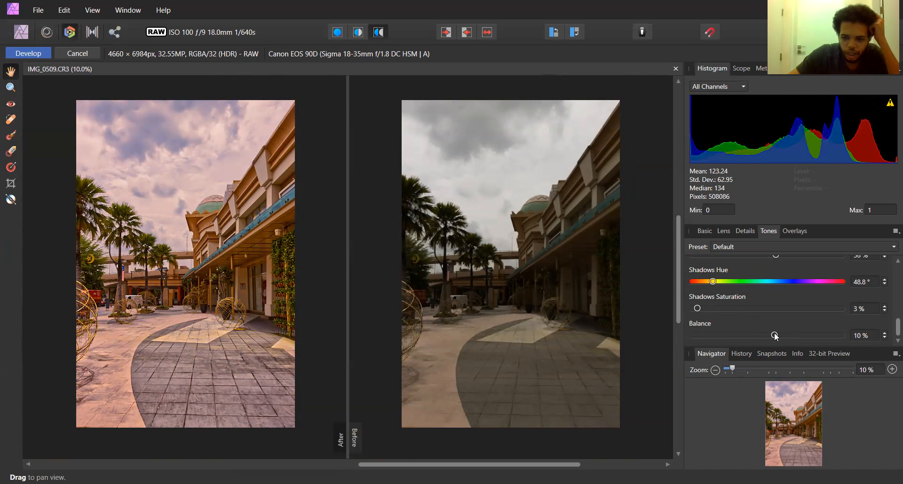
pyautogui.scroll(5, 778, 327)
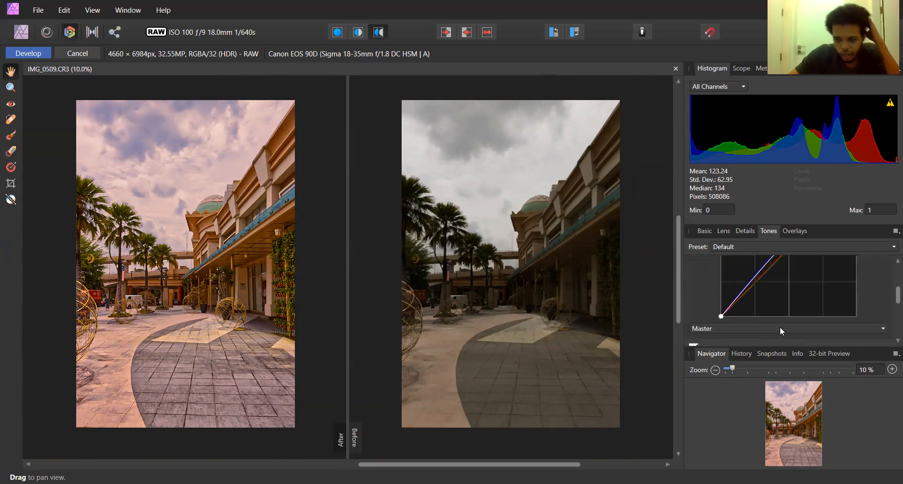
pyautogui.click(799, 231)
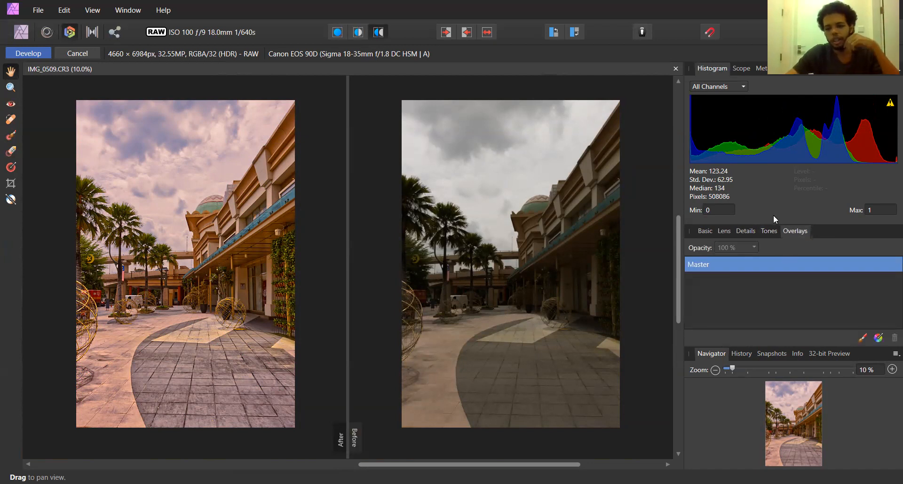
# Step: Return to the split toning settings and set the balance to 15%
pyautogui.click(770, 231)
pyautogui.scroll(-5, 788, 279)
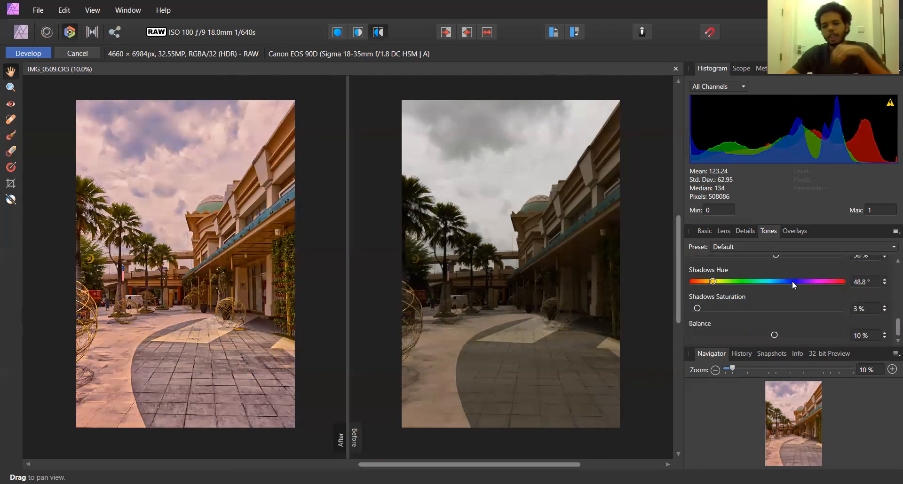
pyautogui.moveTo(774, 335)
pyautogui.mouseDown()
pyautogui.moveTo(788, 339)
pyautogui.moveTo(771, 338)
pyautogui.moveTo(779, 338)
pyautogui.mouseUp()
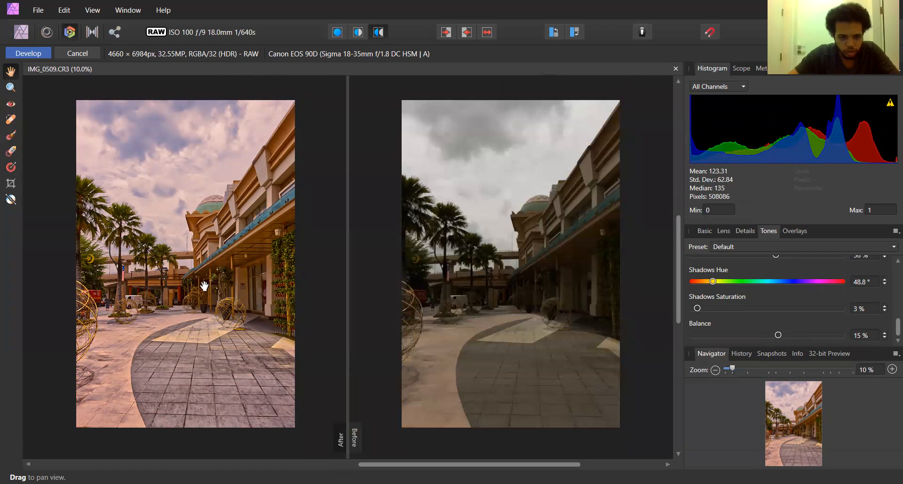
# Step: Examine the before and after views of the photo, checking the buildings, trees and sky at different magnifications
pyautogui.scroll(1, 202, 284)
pyautogui.scroll(3, 192, 226)
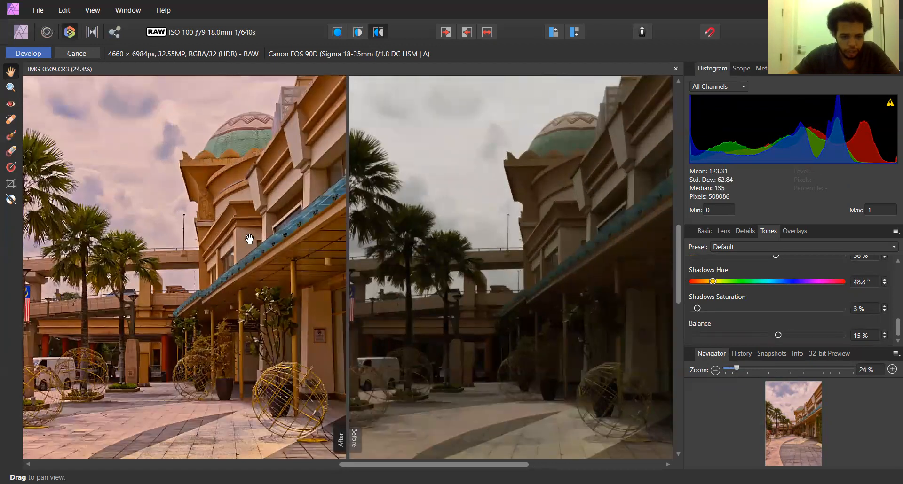
pyautogui.scroll(-3, 249, 238)
pyautogui.scroll(-1, 152, 269)
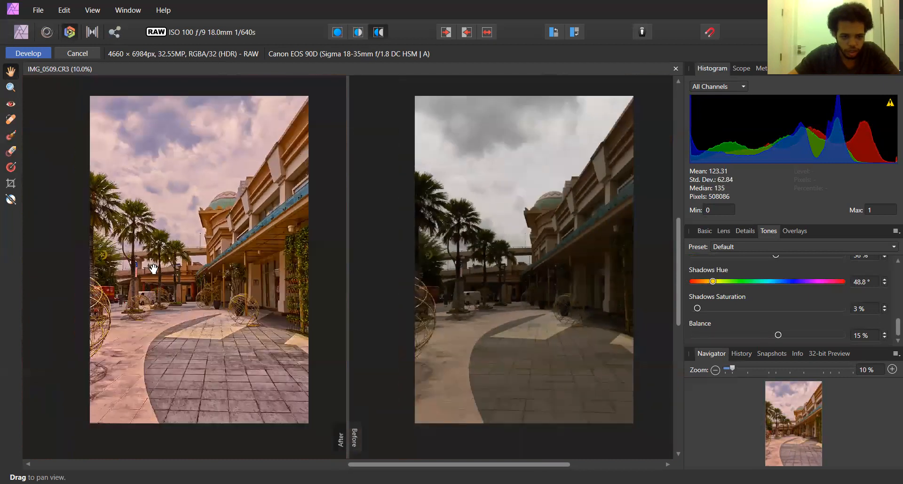
pyautogui.scroll(1, 241, 222)
pyautogui.scroll(-1, 242, 222)
pyautogui.scroll(1, 241, 222)
pyautogui.moveTo(241, 221)
pyautogui.mouseDown()
pyautogui.moveTo(240, 239)
pyautogui.moveTo(236, 198)
pyautogui.moveTo(238, 209)
pyautogui.mouseUp()
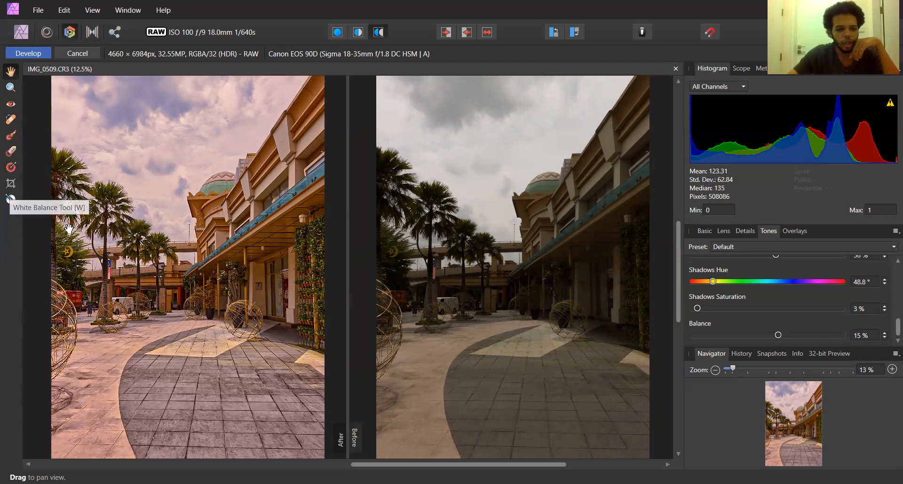
pyautogui.scroll(2, 151, 178)
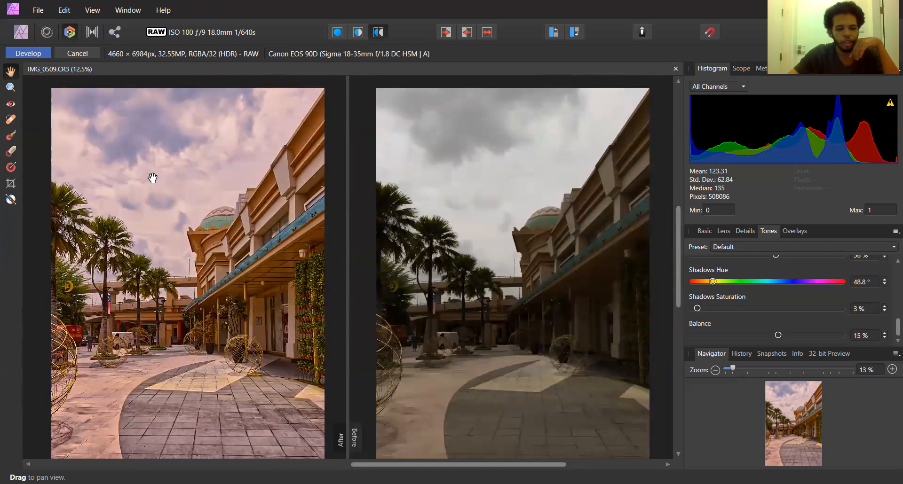
pyautogui.scroll(-1, 152, 178)
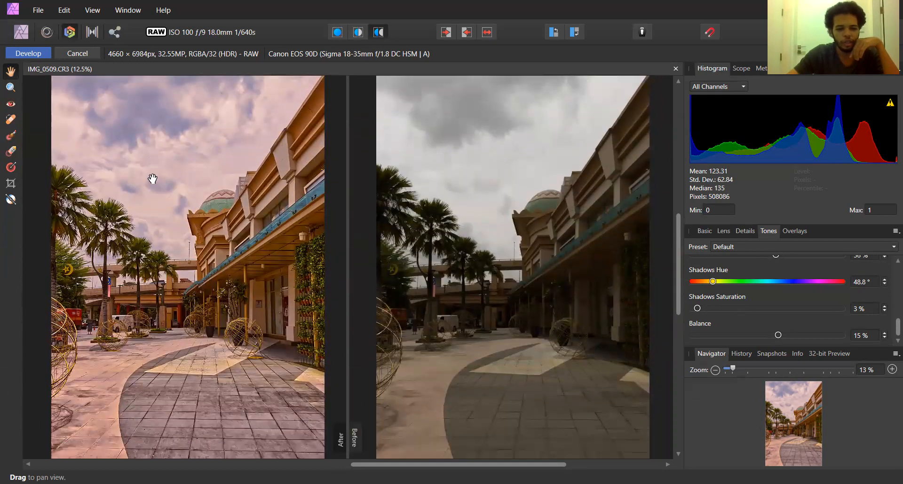
pyautogui.scroll(1, 153, 178)
# Step: Set the white balance temperature to 5070 K in the basic raw settings
pyautogui.click(708, 233)
pyautogui.scroll(5, 827, 281)
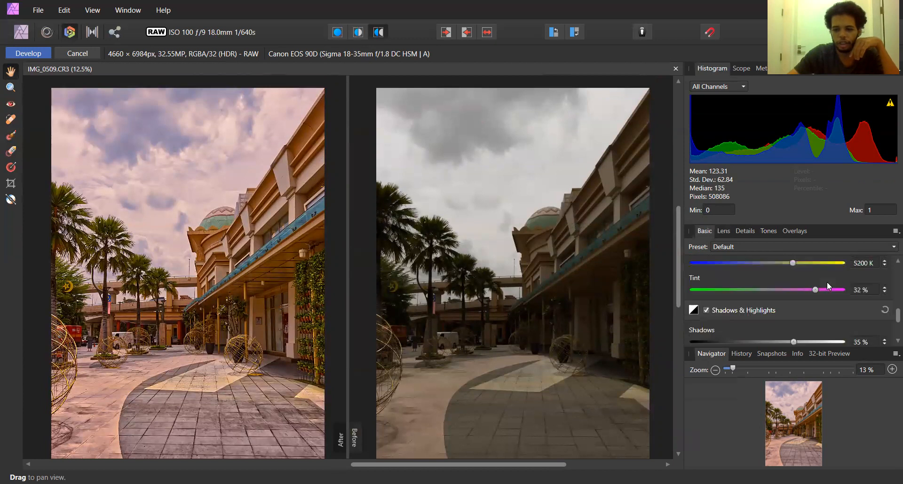
pyautogui.scroll(-1, 832, 293)
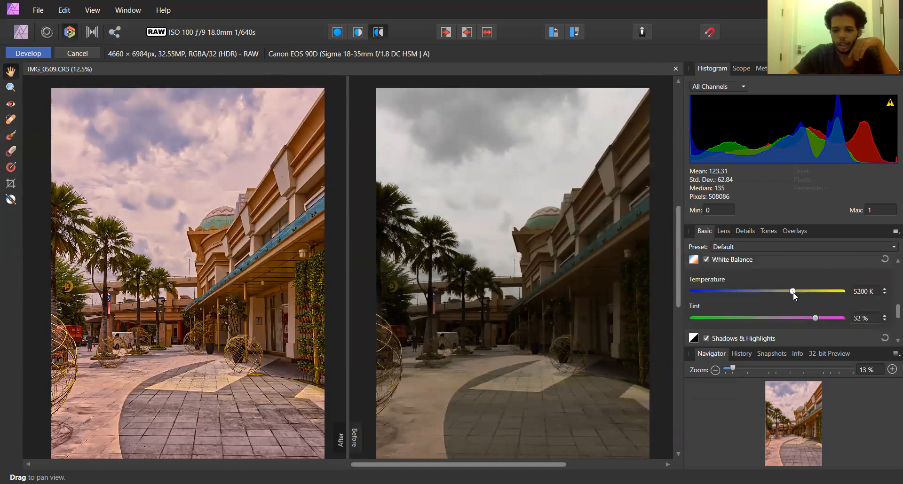
pyautogui.moveTo(793, 292)
pyautogui.mouseDown()
pyautogui.moveTo(784, 292)
pyautogui.moveTo(793, 293)
pyautogui.mouseUp()
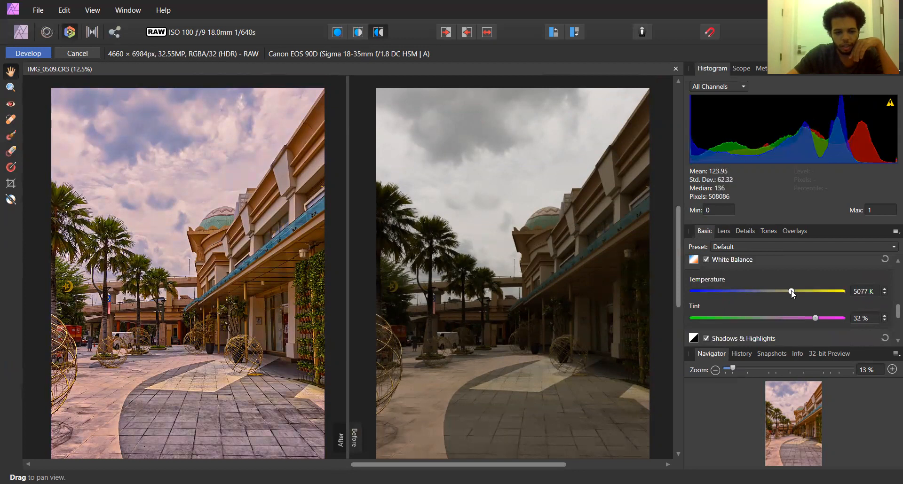
pyautogui.click(863, 292)
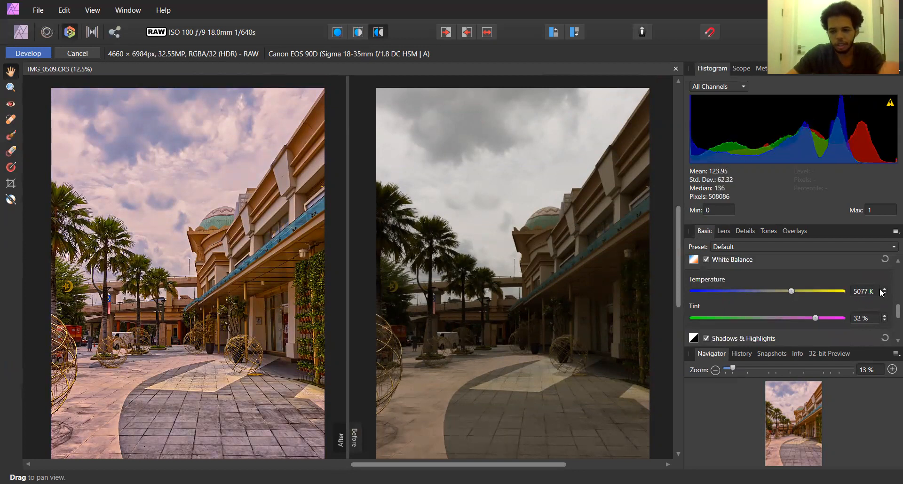
pyautogui.write('5')
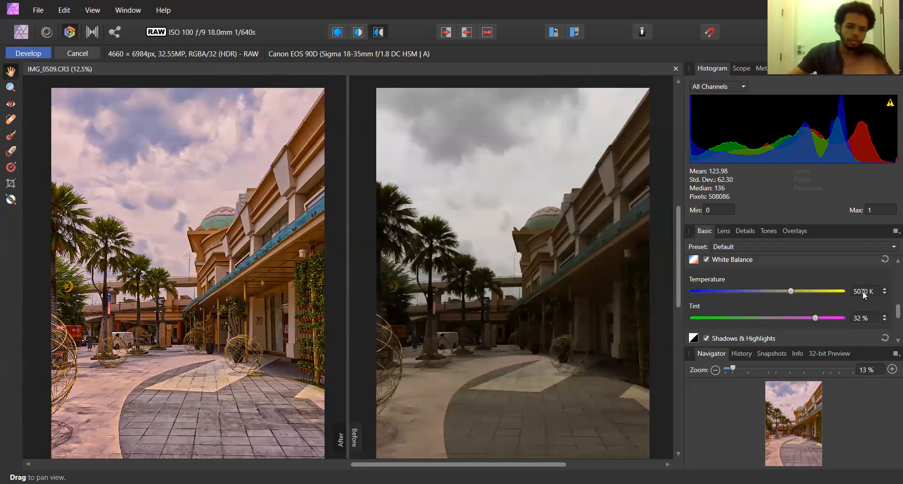
# Step: Check the whole photo in the before and after views and develop the raw image
pyautogui.scroll(2, 243, 313)
pyautogui.scroll(-4, 244, 313)
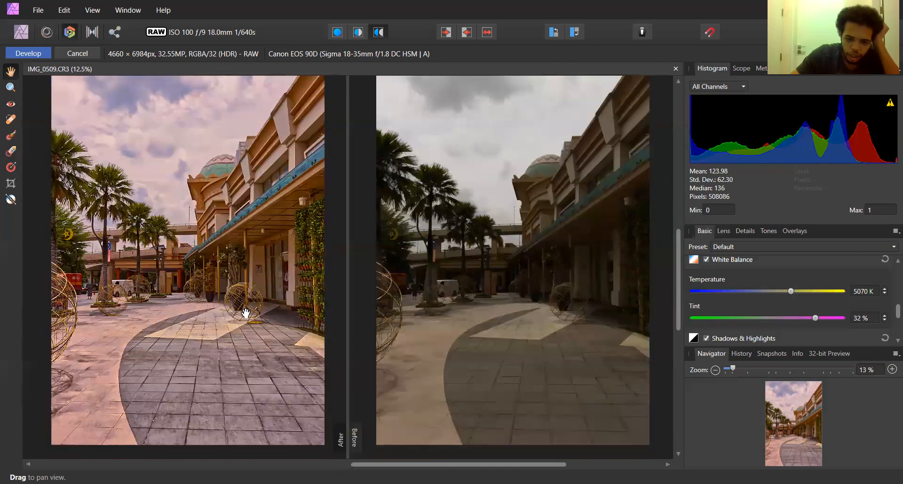
pyautogui.scroll(5, 246, 313)
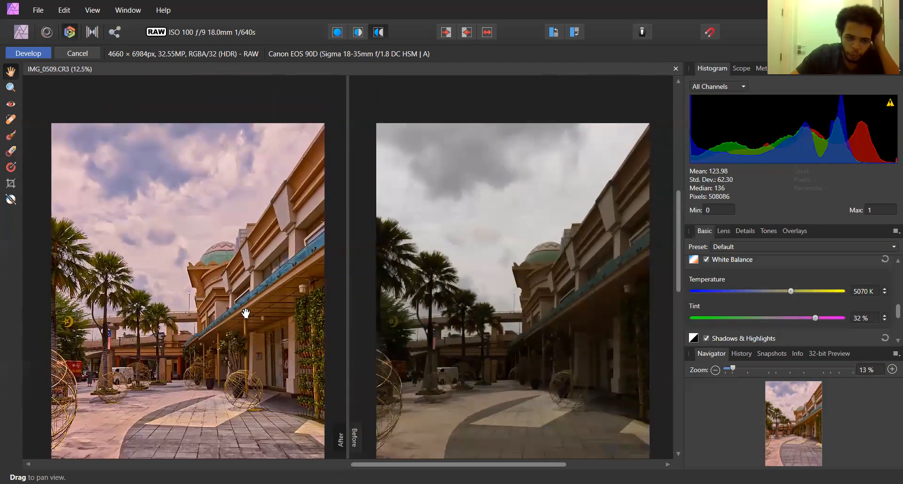
pyautogui.scroll(-1, 245, 308)
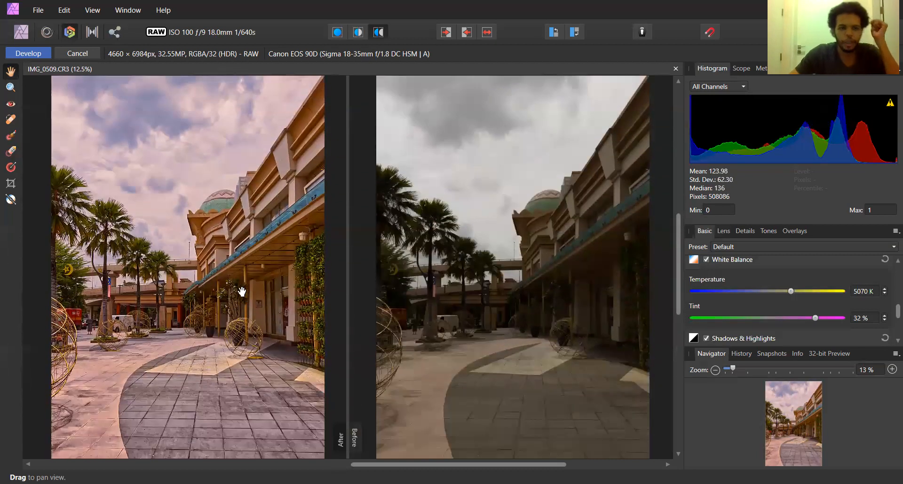
pyautogui.click(32, 52)
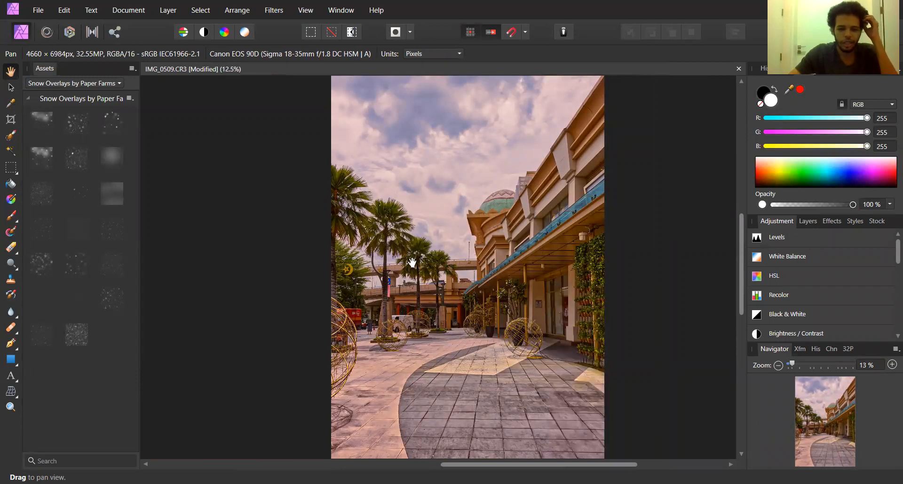
# Step: Add a default Levels adjustment and move its dialog off the photo
pyautogui.scroll(-2, 804, 261)
pyautogui.scroll(-5, 803, 257)
pyautogui.scroll(7, 802, 259)
pyautogui.click(774, 238)
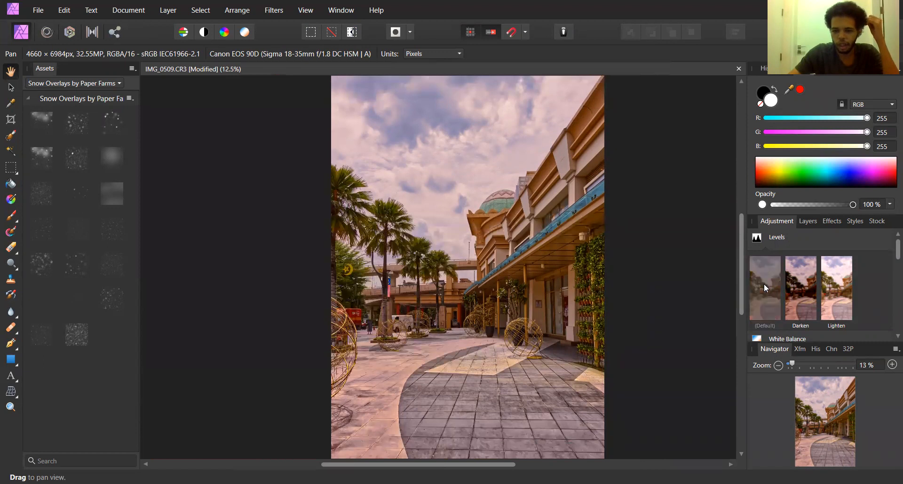
pyautogui.click(763, 283)
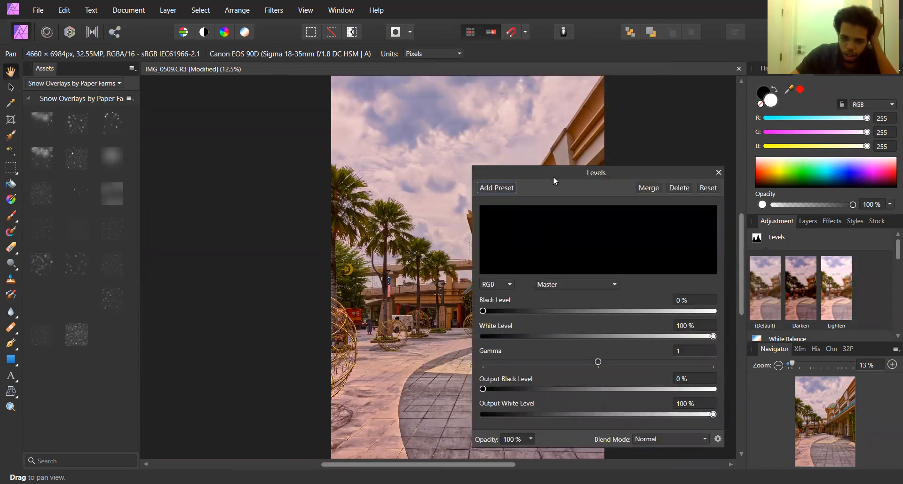
pyautogui.moveTo(553, 176); pyautogui.dragTo(710, 135)
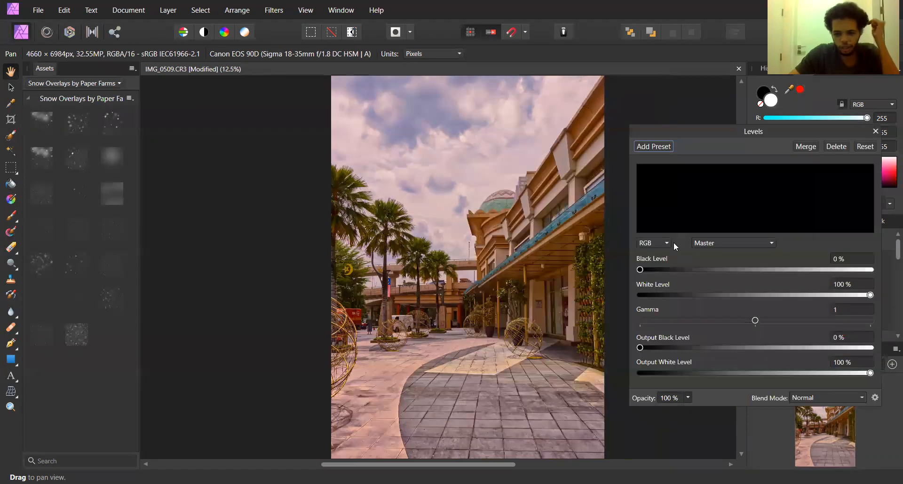
# Step: Set the Levels black level to 8%, try a white level of 93% and restore it to 100%
pyautogui.moveTo(644, 272); pyautogui.dragTo(665, 274)
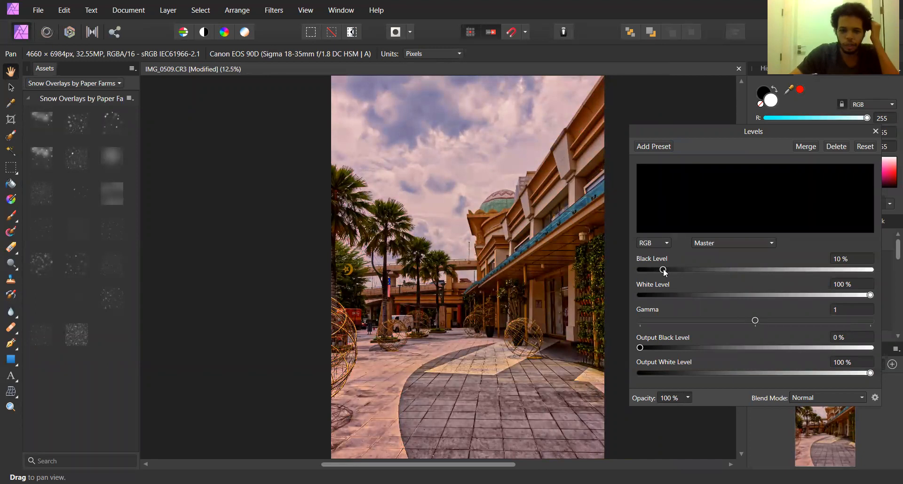
pyautogui.moveTo(665, 273); pyautogui.dragTo(662, 273)
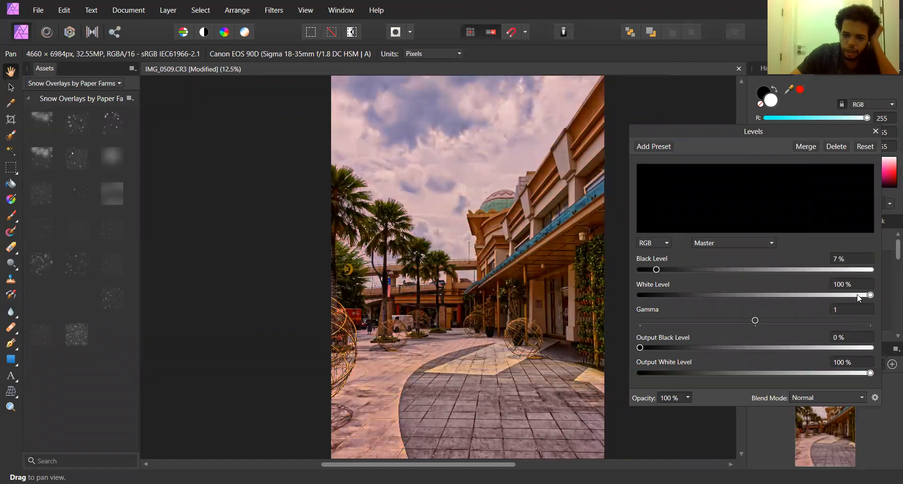
pyautogui.moveTo(870, 297)
pyautogui.mouseDown()
pyautogui.moveTo(635, 300)
pyautogui.moveTo(854, 306)
pyautogui.mouseUp()
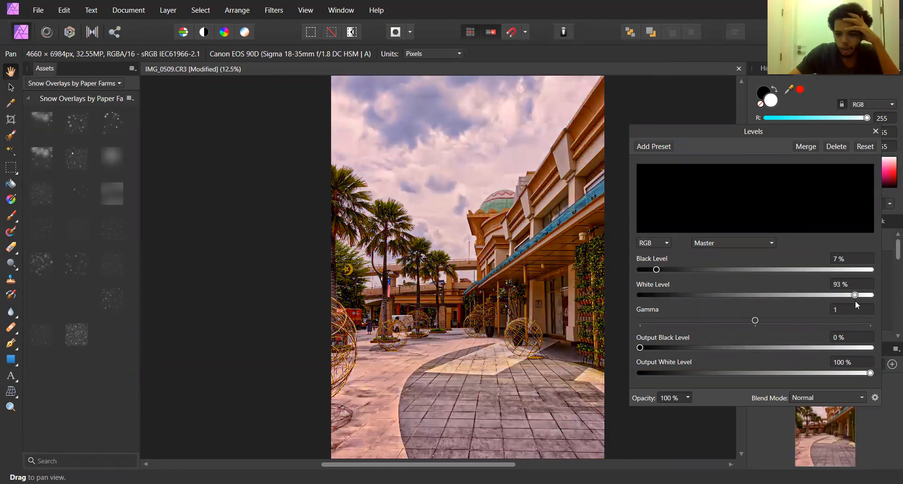
pyautogui.moveTo(855, 302); pyautogui.dragTo(888, 297)
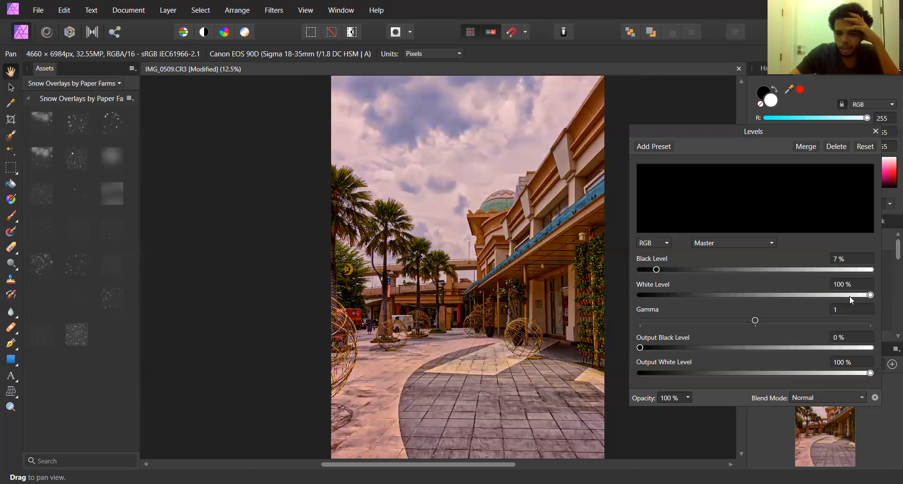
pyautogui.moveTo(659, 272); pyautogui.dragTo(663, 275)
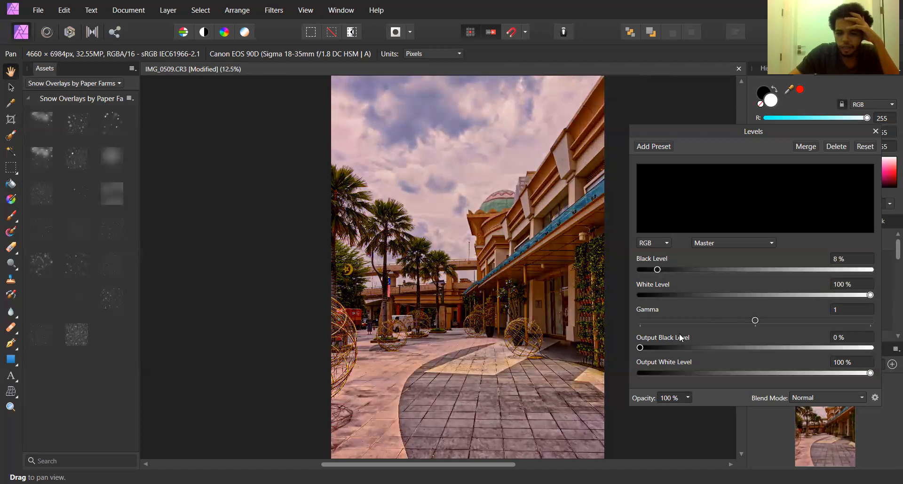
# Step: Set the Levels gamma to 1.2 and check the effect across the photo
pyautogui.moveTo(757, 323); pyautogui.dragTo(778, 324)
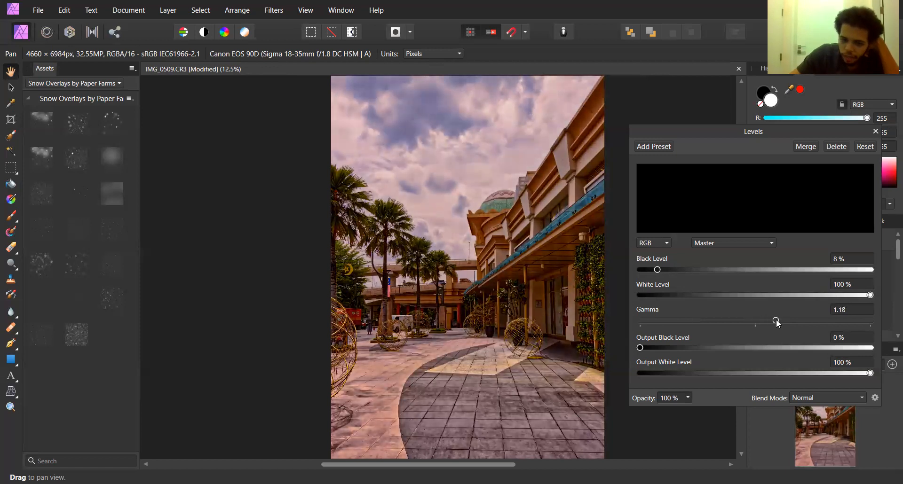
pyautogui.click(842, 312)
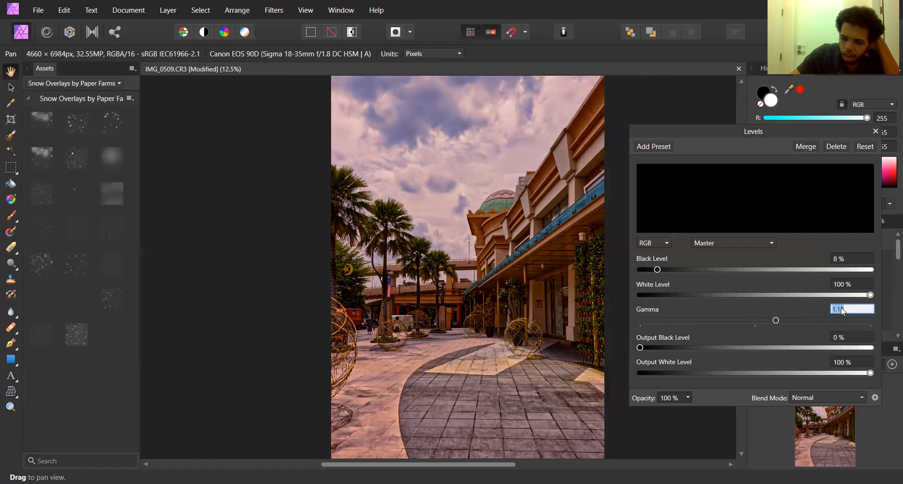
pyautogui.write('1.2')
pyautogui.press('Return')
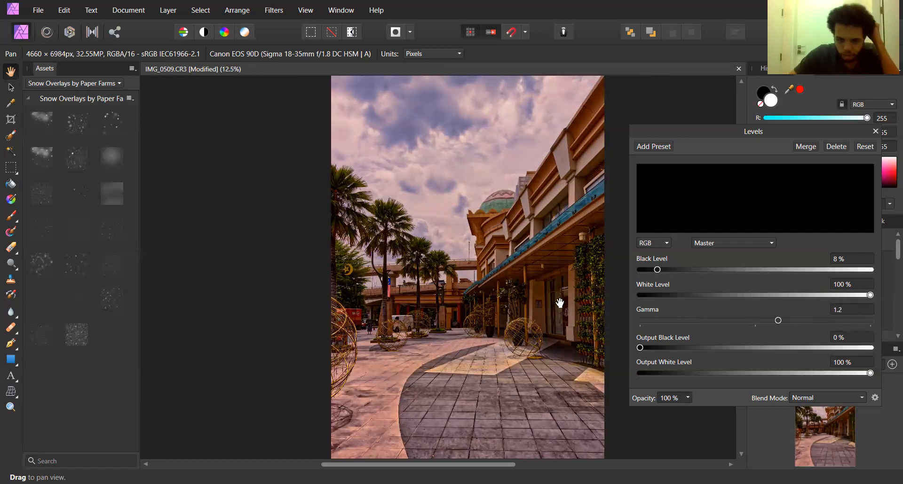
pyautogui.scroll(3, 558, 303)
pyautogui.scroll(-4, 558, 304)
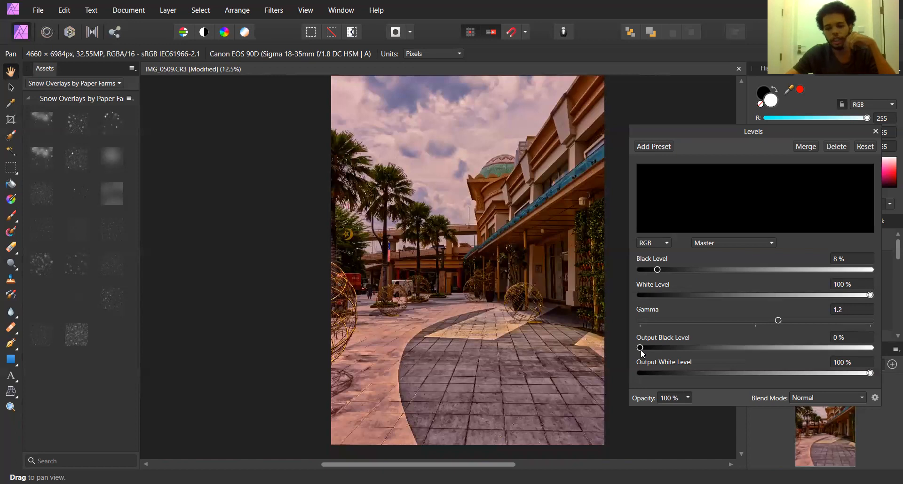
# Step: Set the output black level to 8% and the output white level to 96%, checking the whole photo
pyautogui.moveTo(641, 349); pyautogui.dragTo(659, 349)
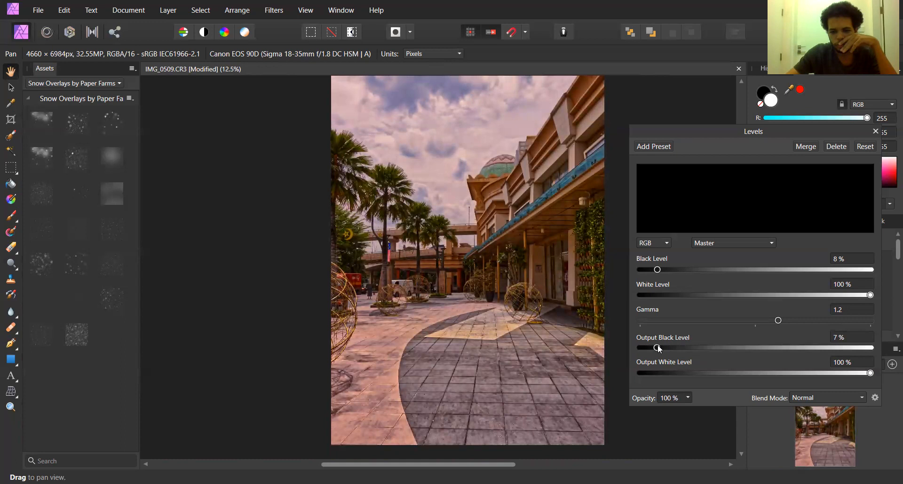
pyautogui.moveTo(870, 373)
pyautogui.mouseDown()
pyautogui.moveTo(815, 372)
pyautogui.moveTo(857, 373)
pyautogui.mouseUp()
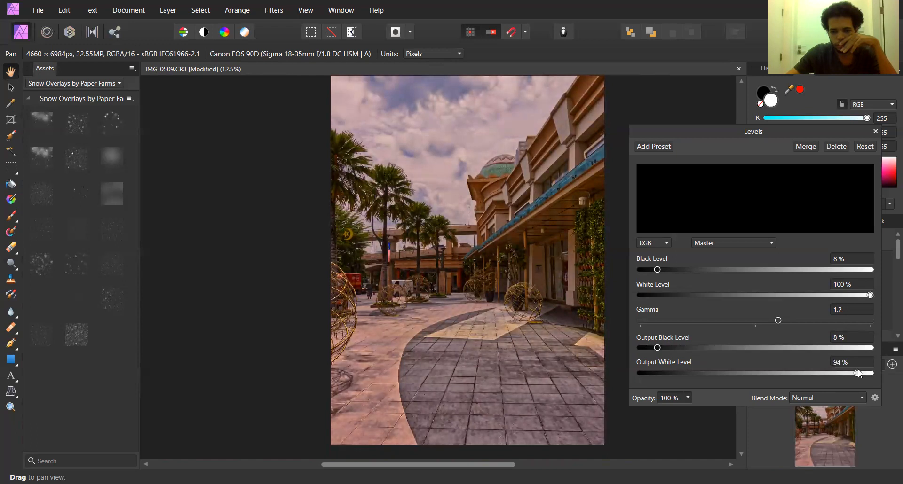
pyautogui.scroll(3, 503, 321)
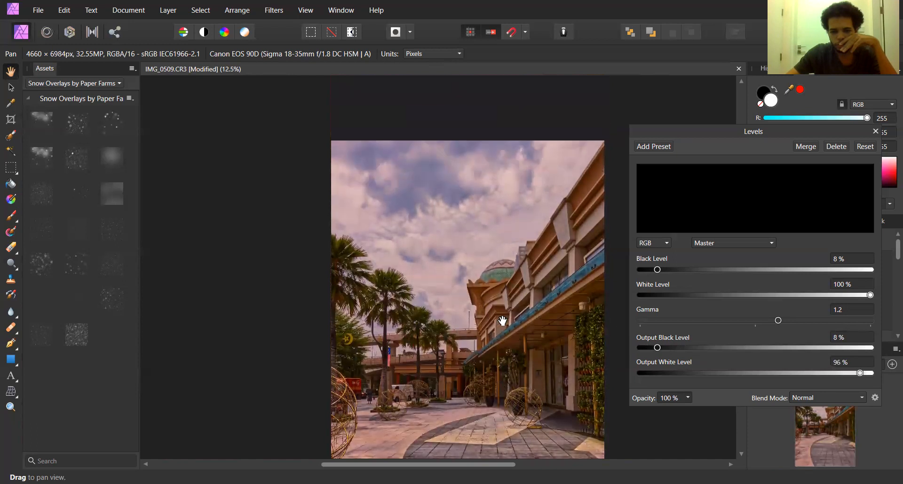
pyautogui.scroll(-3, 502, 321)
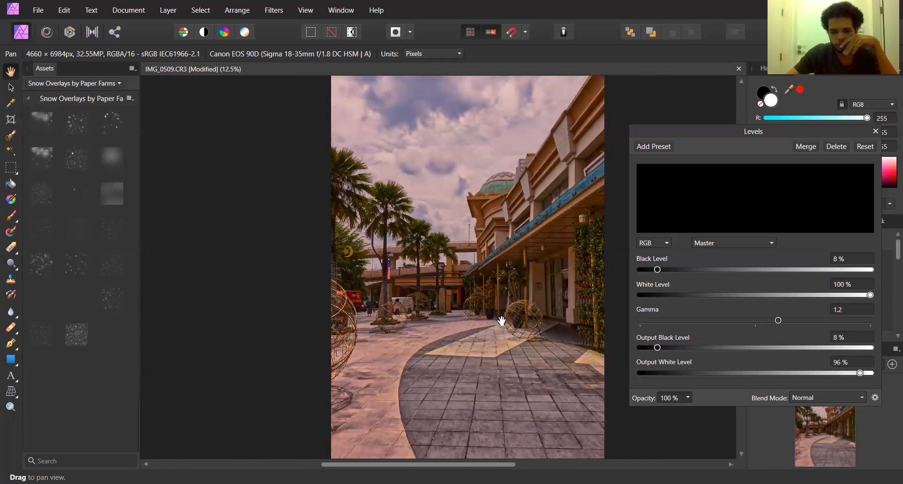
pyautogui.scroll(3, 500, 321)
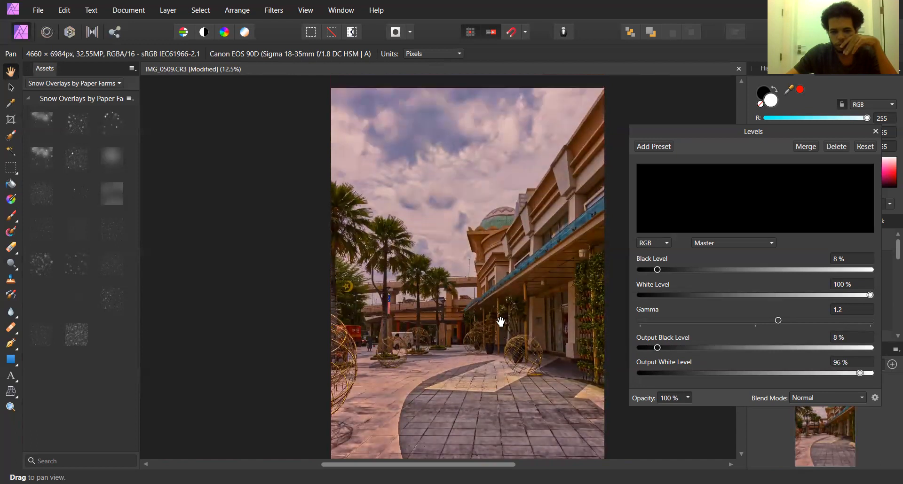
# Step: Set the Levels adjustment's blend mode to Darker Color and close its dialog
pyautogui.click(811, 396)
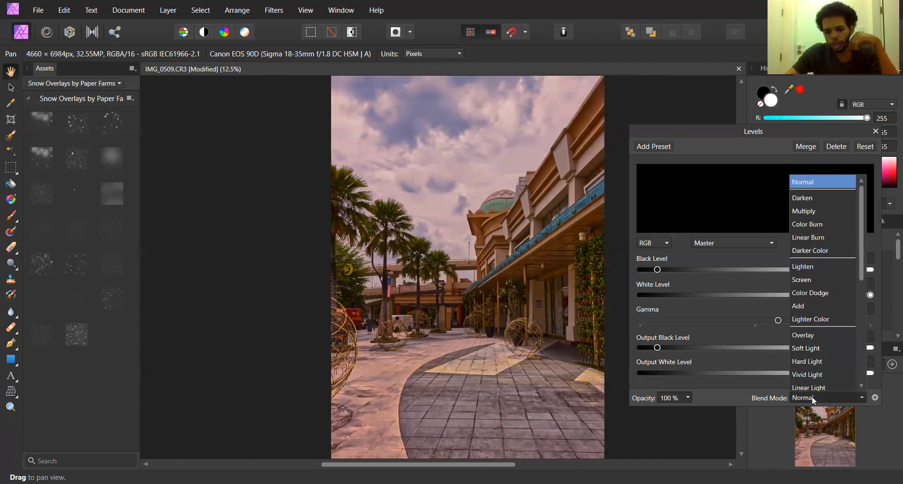
pyautogui.scroll(1, 809, 219)
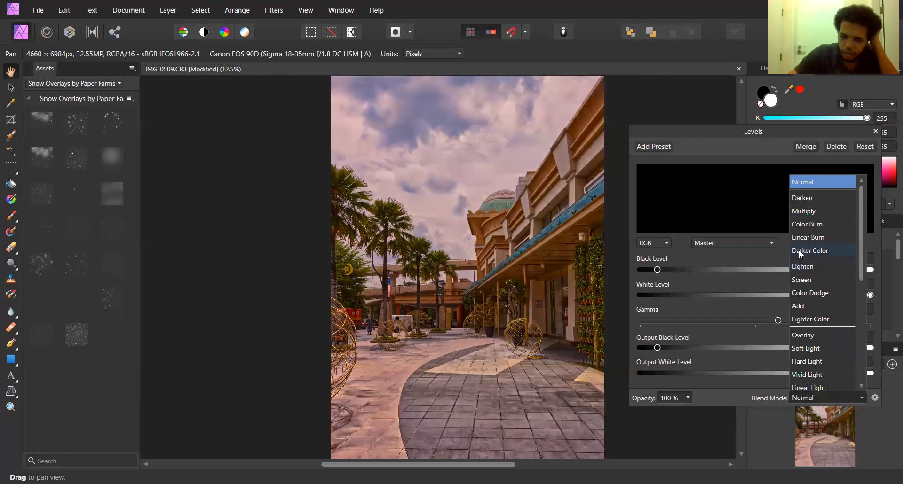
pyautogui.click(801, 254)
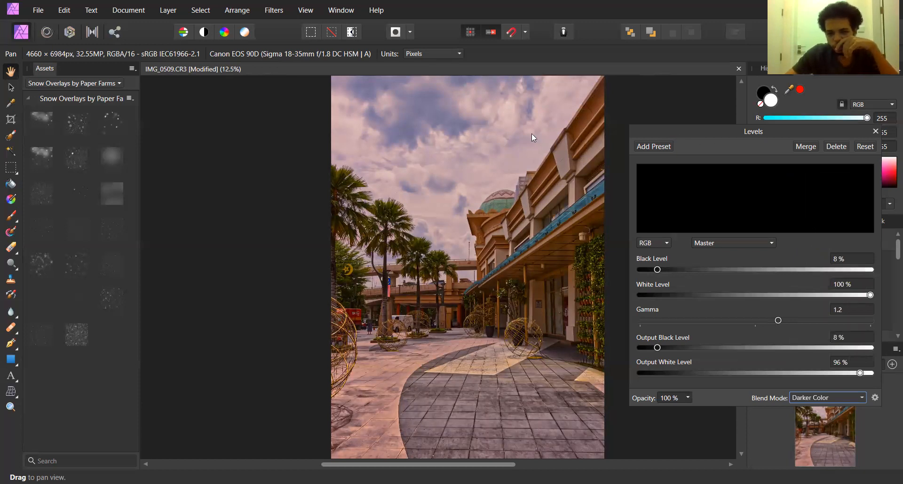
pyautogui.moveTo(688, 132); pyautogui.dragTo(532, 134)
pyautogui.click(720, 134)
# Step: Add a default White Balance adjustment and set its white balance to 8% and its tint to 13%
pyautogui.scroll(-1, 805, 278)
pyautogui.scroll(-2, 804, 278)
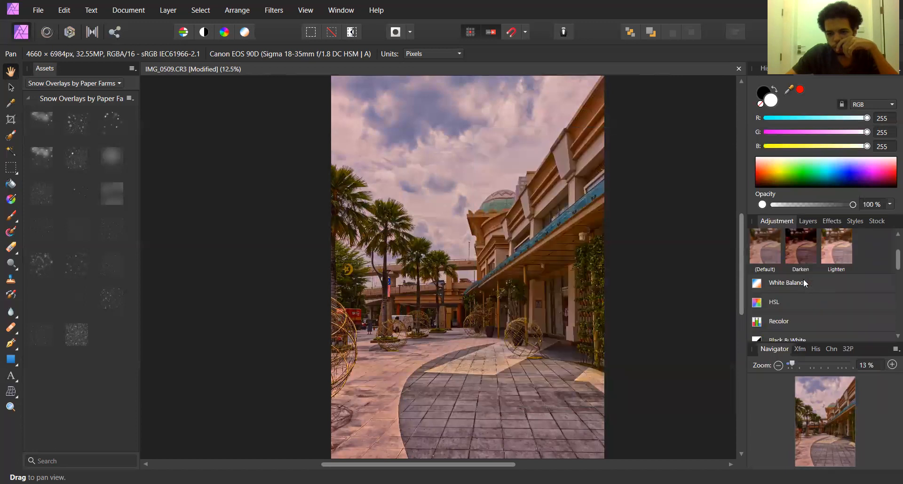
pyautogui.scroll(3, 791, 278)
pyautogui.scroll(-2, 791, 277)
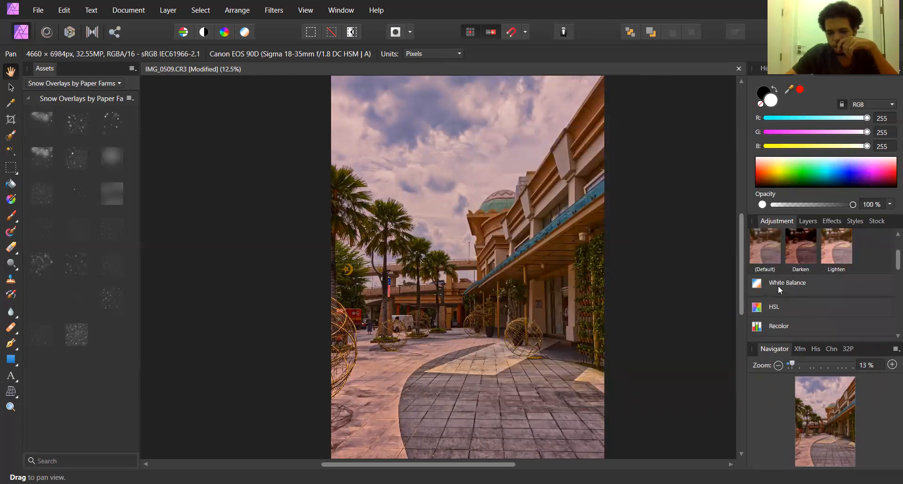
pyautogui.click(782, 283)
pyautogui.click(763, 296)
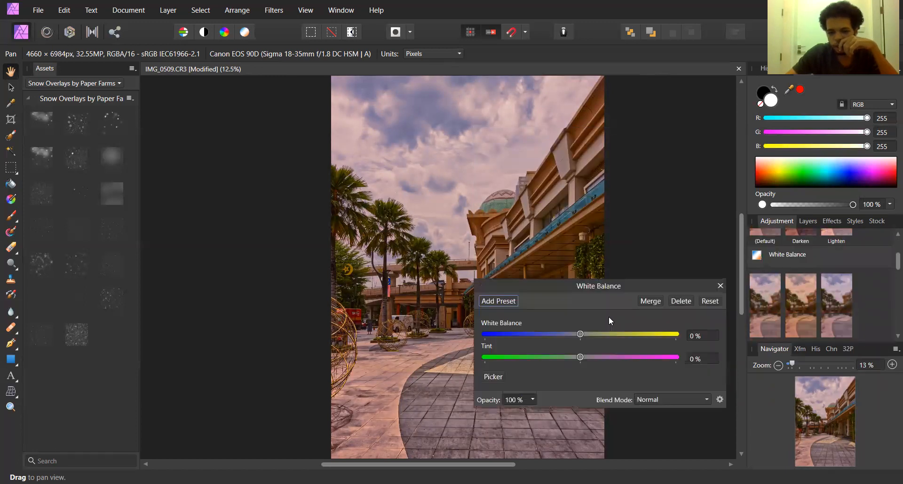
pyautogui.moveTo(582, 334); pyautogui.dragTo(687, 338)
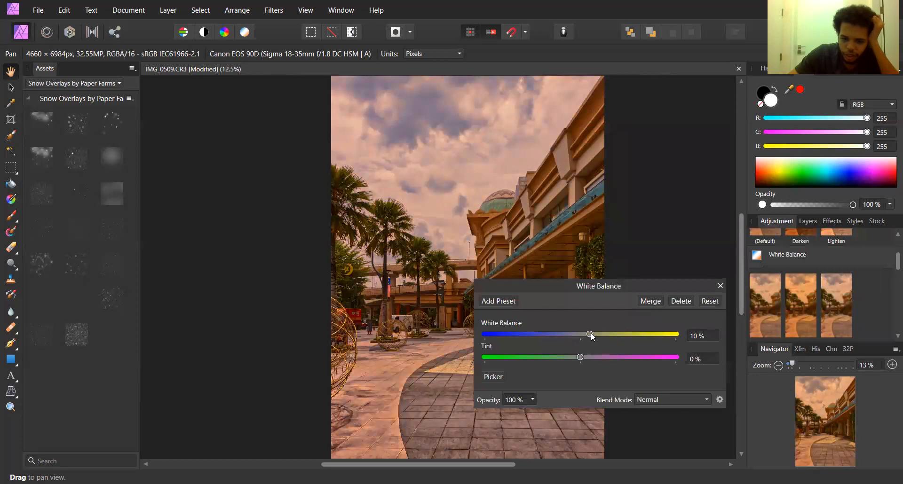
pyautogui.moveTo(592, 337); pyautogui.dragTo(591, 363)
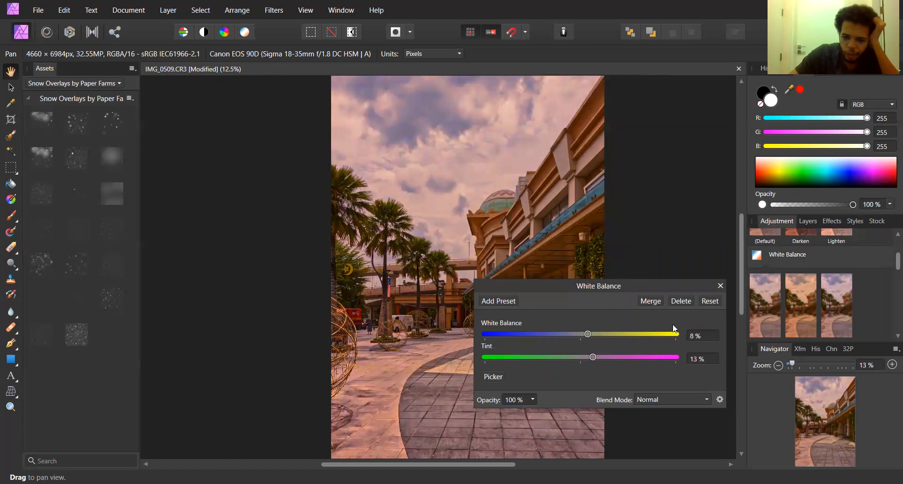
# Step: Set the White Balance adjustment's blend mode to Darker Color and close its dialog
pyautogui.click(655, 400)
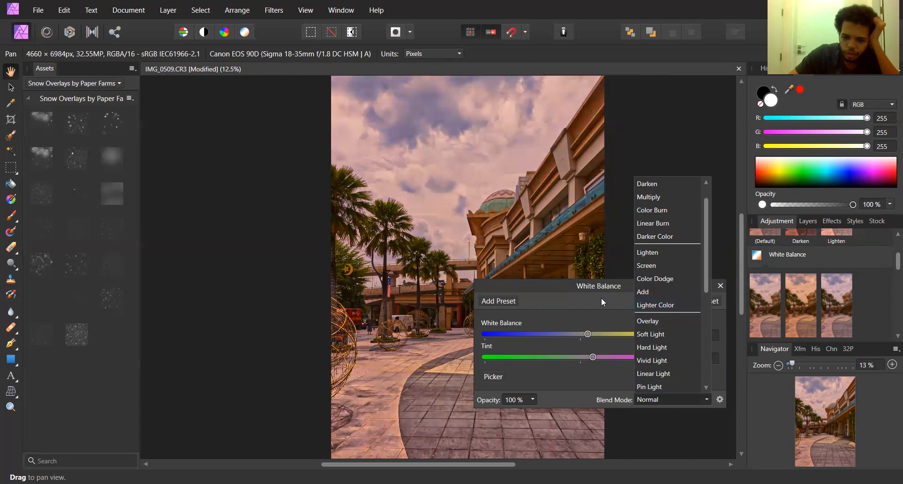
pyautogui.click(656, 238)
pyautogui.click(721, 288)
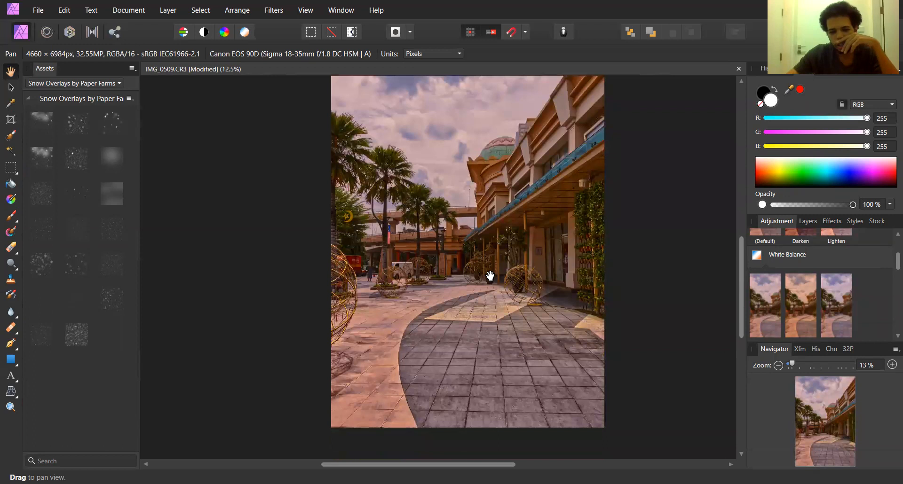
# Step: Add a default HSL adjustment to the photo
pyautogui.scroll(-1, 807, 288)
pyautogui.scroll(-1, 807, 288)
pyautogui.click(780, 298)
pyautogui.scroll(-1, 807, 301)
pyautogui.scroll(-1, 760, 272)
pyautogui.click(761, 305)
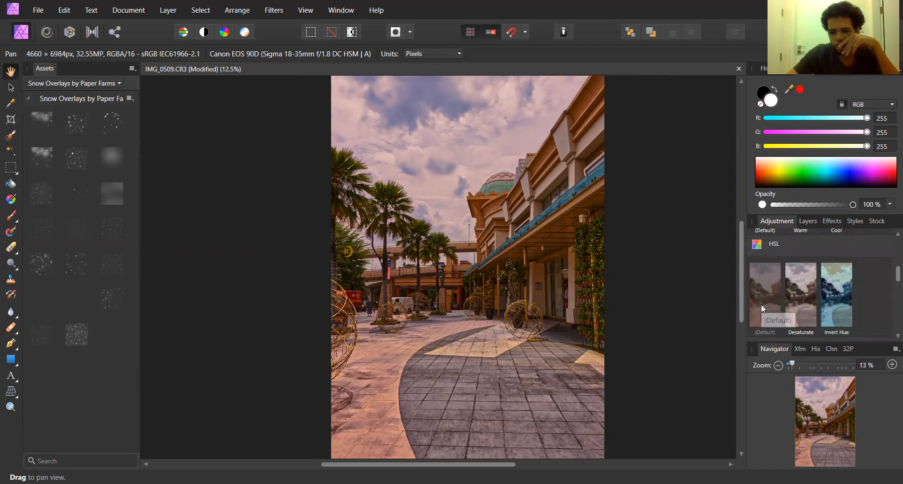
# Step: Try HSL hue shifts of 5° and 55° on the photo and settle on 8°
pyautogui.moveTo(582, 334)
pyautogui.mouseDown()
pyautogui.moveTo(691, 338)
pyautogui.moveTo(524, 340)
pyautogui.moveTo(588, 340)
pyautogui.mouseUp()
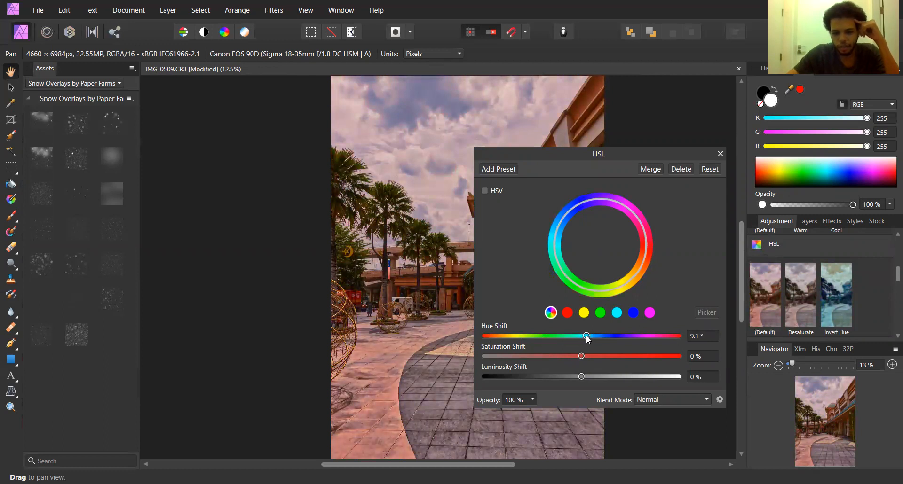
pyautogui.write('5')
pyautogui.press('Return')
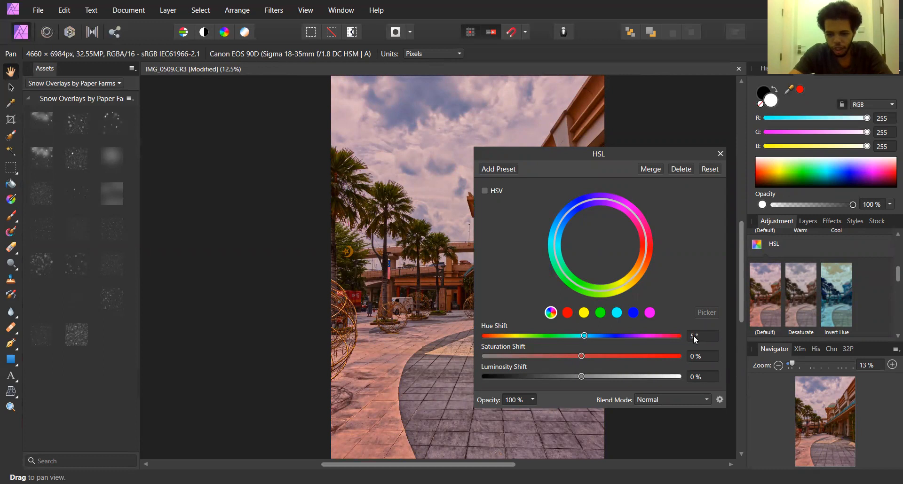
pyautogui.click(694, 335)
pyautogui.write('55')
pyautogui.press('Return')
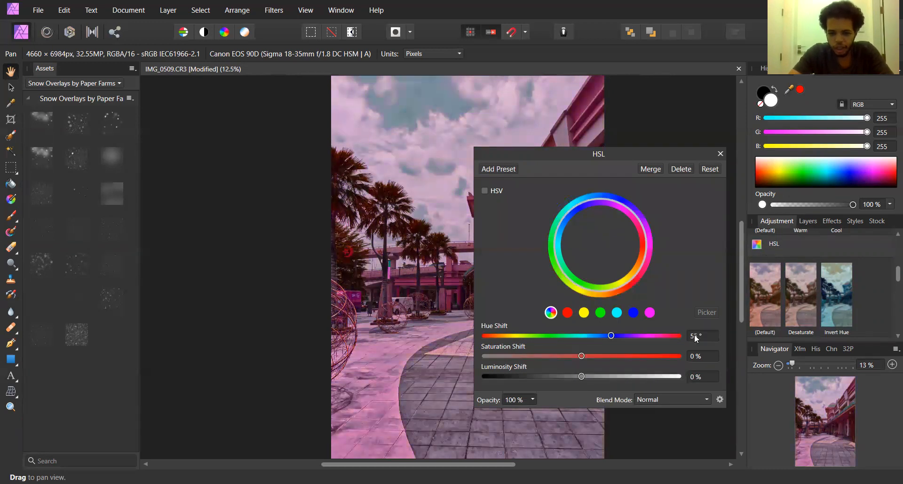
pyautogui.click(695, 336)
pyautogui.write('5')
pyautogui.press('Return')
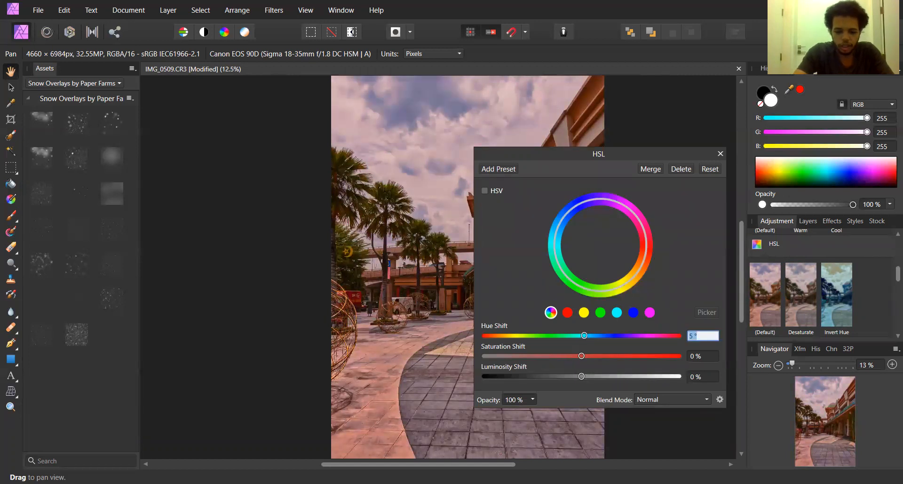
pyautogui.write('8')
pyautogui.press('Return')
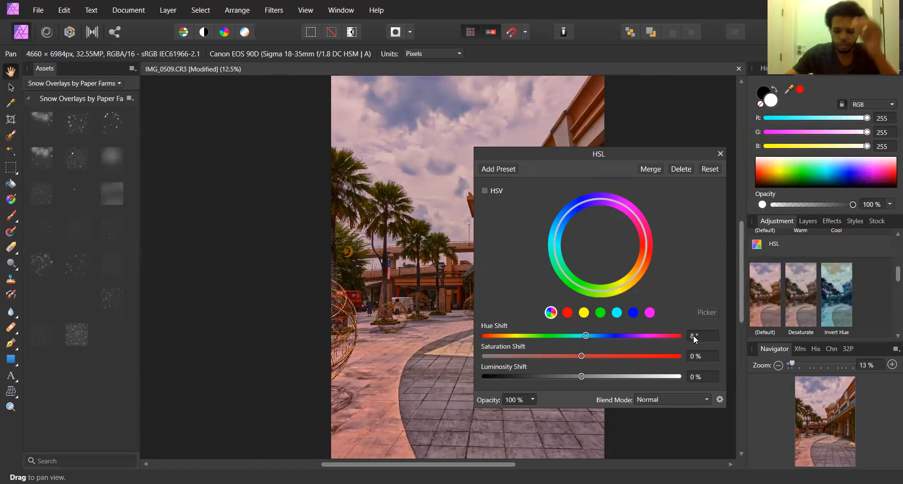
# Step: Set the HSL saturation shift to -6%, the luminosity shift to -7% and the blend mode to Lighten, and close the dialog
pyautogui.moveTo(582, 356); pyautogui.dragTo(578, 376)
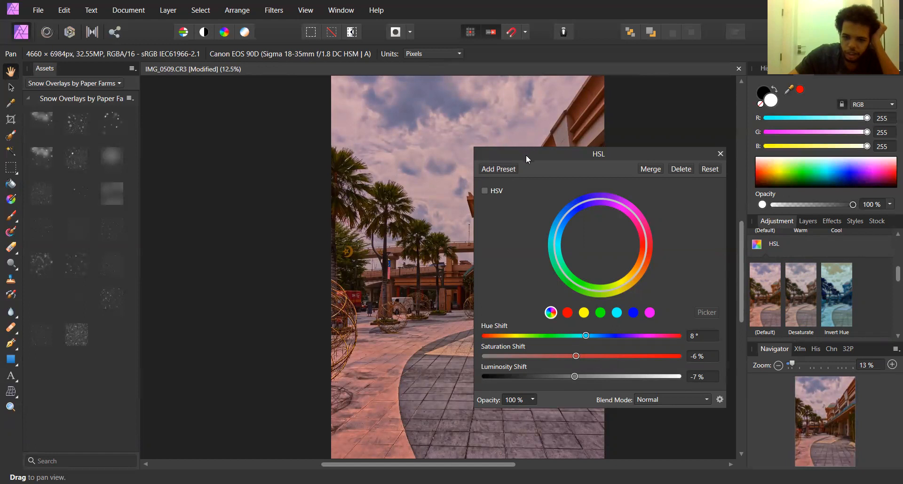
pyautogui.moveTo(526, 154); pyautogui.dragTo(105, 104)
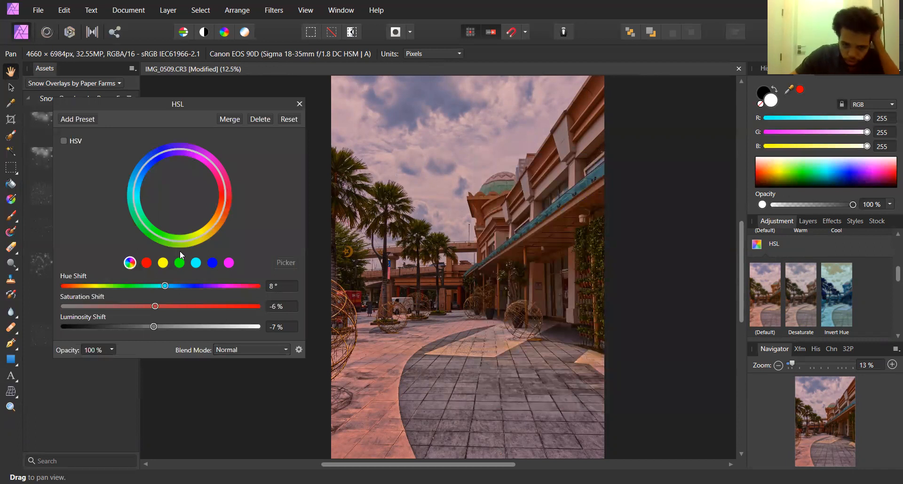
pyautogui.click(250, 348)
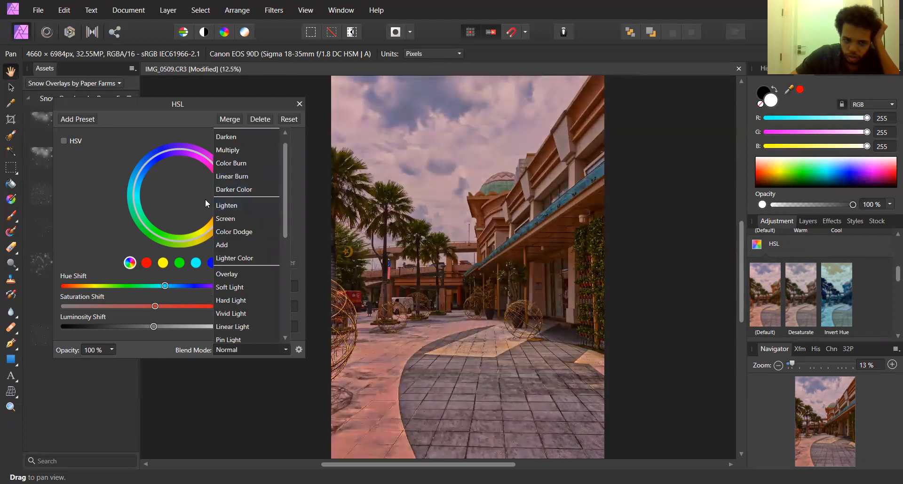
pyautogui.click(236, 209)
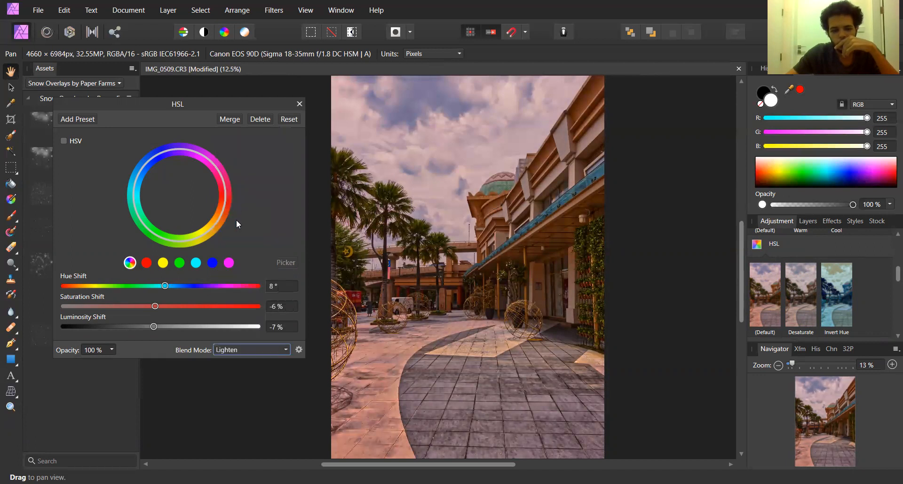
pyautogui.click(299, 104)
# Step: Look through the presets of the Recolor and Black & White adjustments
pyautogui.scroll(-3, 782, 281)
pyautogui.click(771, 288)
pyautogui.scroll(-1, 796, 296)
pyautogui.scroll(-1, 795, 296)
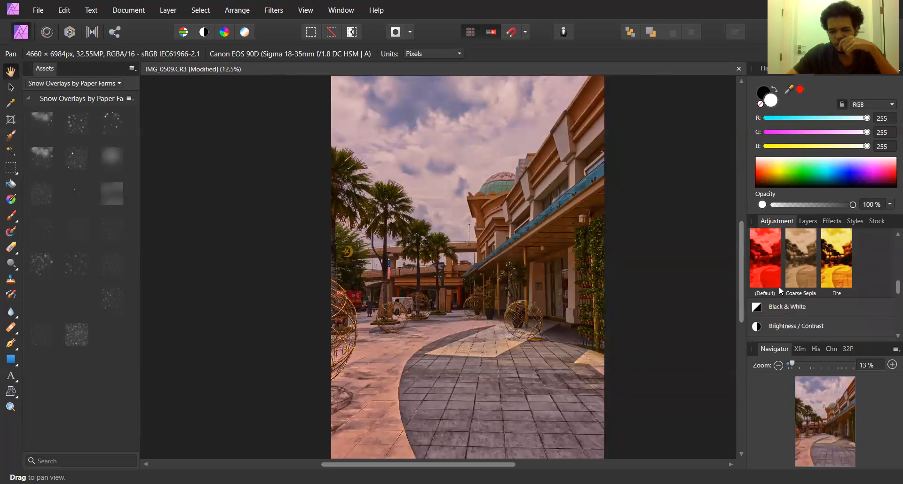
pyautogui.click(778, 311)
pyautogui.scroll(-1, 787, 301)
pyautogui.scroll(-2, 786, 302)
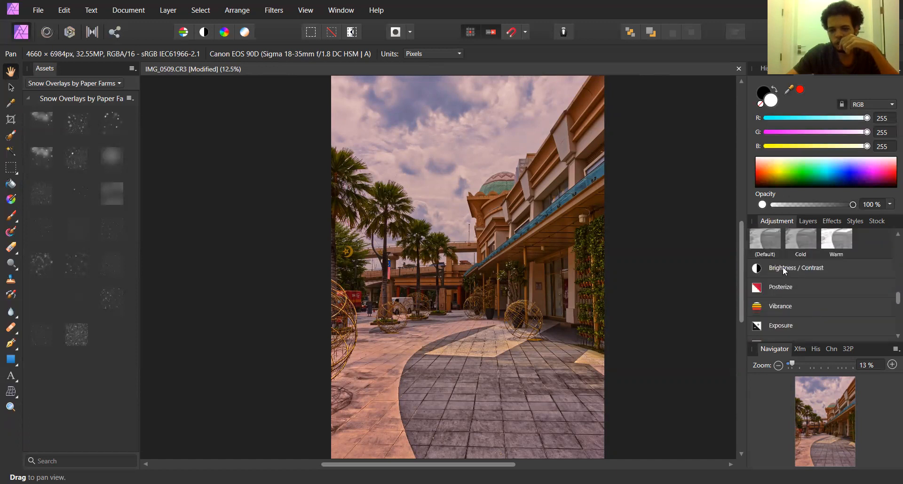
# Step: Add a default Brightness / Contrast adjustment with brightness at 10% and contrast at 5%
pyautogui.click(782, 267)
pyautogui.scroll(-1, 783, 278)
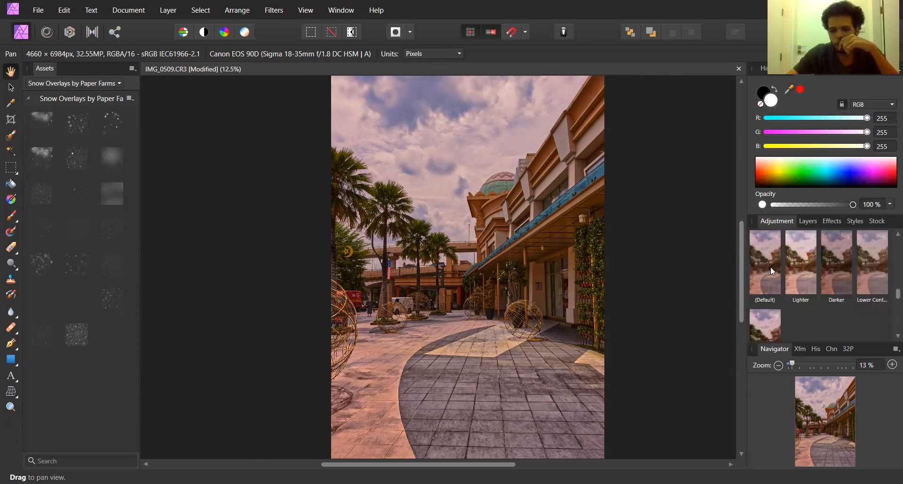
pyautogui.click(771, 267)
pyautogui.moveTo(159, 286); pyautogui.dragTo(166, 311)
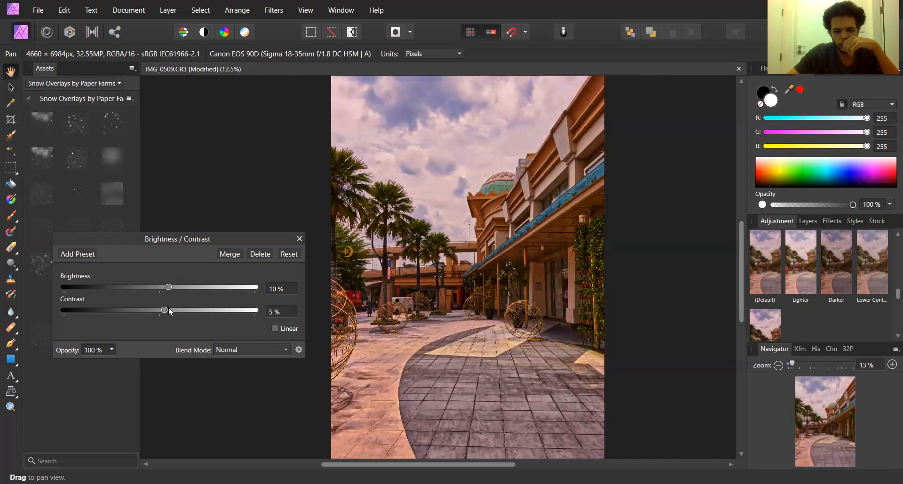
pyautogui.click(300, 241)
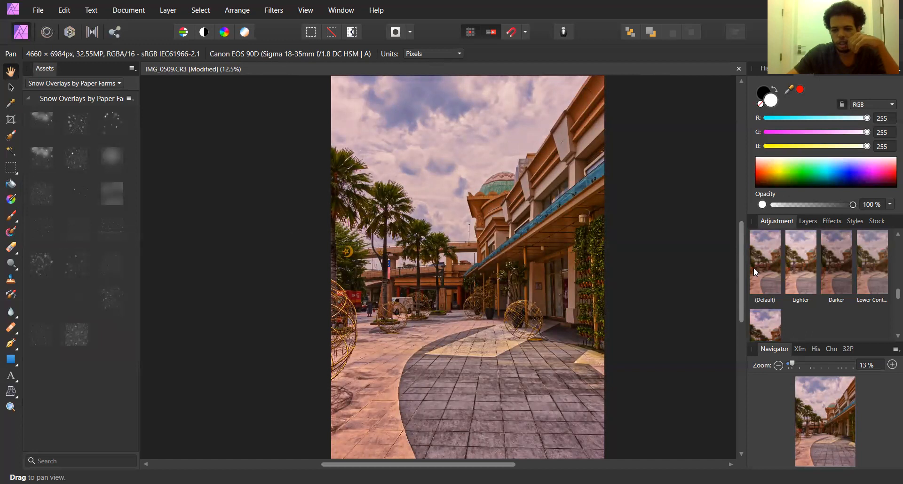
# Step: Try the default Posterize adjustment on the photo
pyautogui.scroll(-4, 793, 278)
pyautogui.click(791, 281)
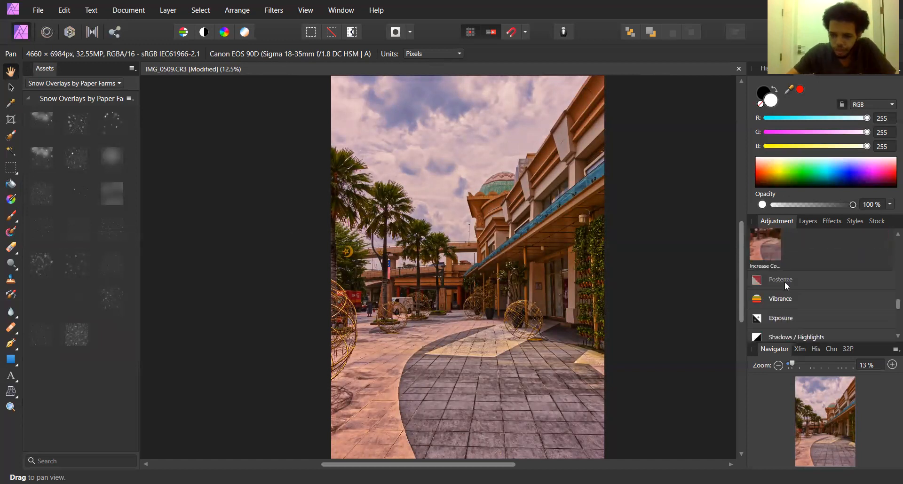
pyautogui.scroll(-2, 800, 280)
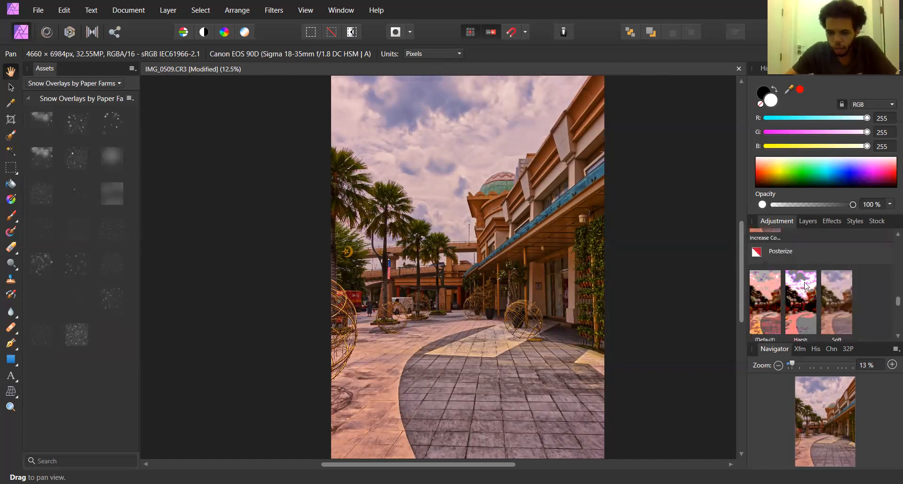
pyautogui.click(770, 274)
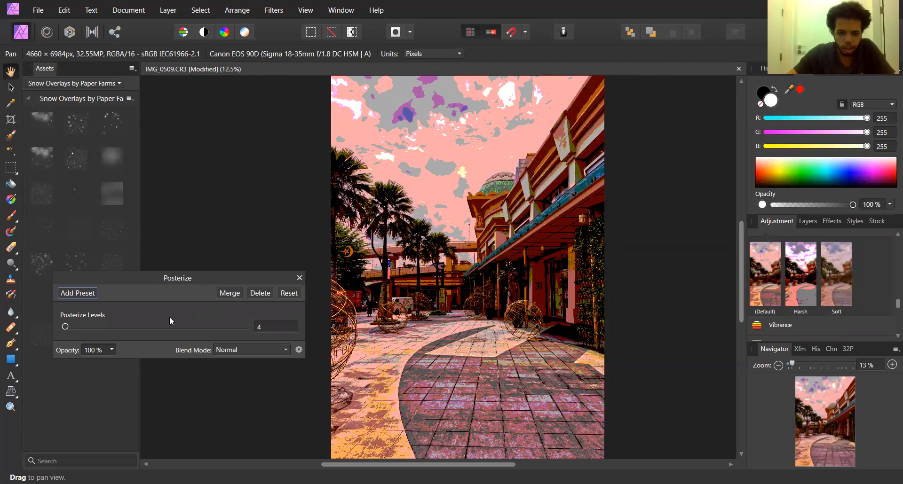
pyautogui.click(299, 278)
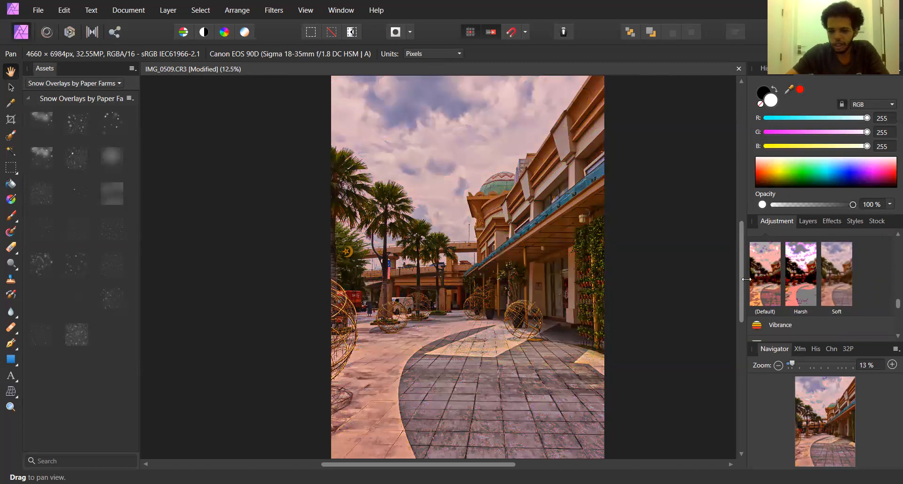
# Step: Add a default Vibrance adjustment, set its vibrance to 55% and fine-tune its saturation
pyautogui.scroll(1, 792, 309)
pyautogui.scroll(-3, 782, 280)
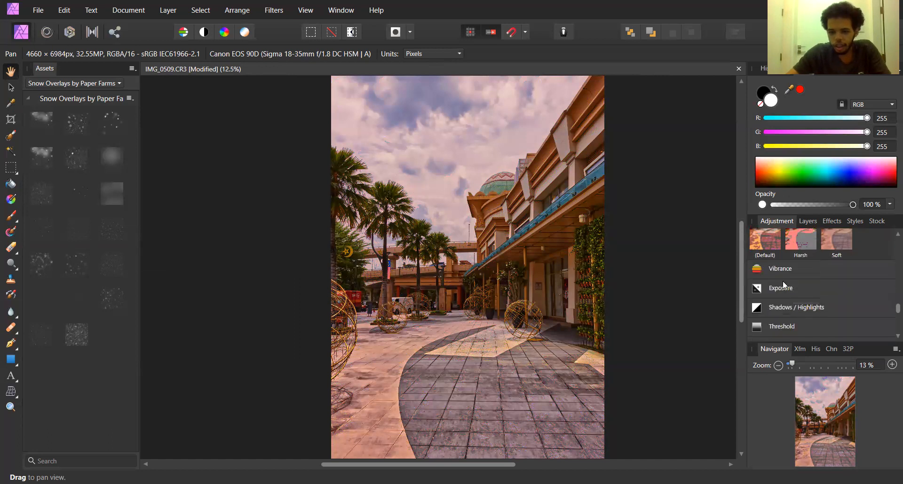
pyautogui.click(779, 266)
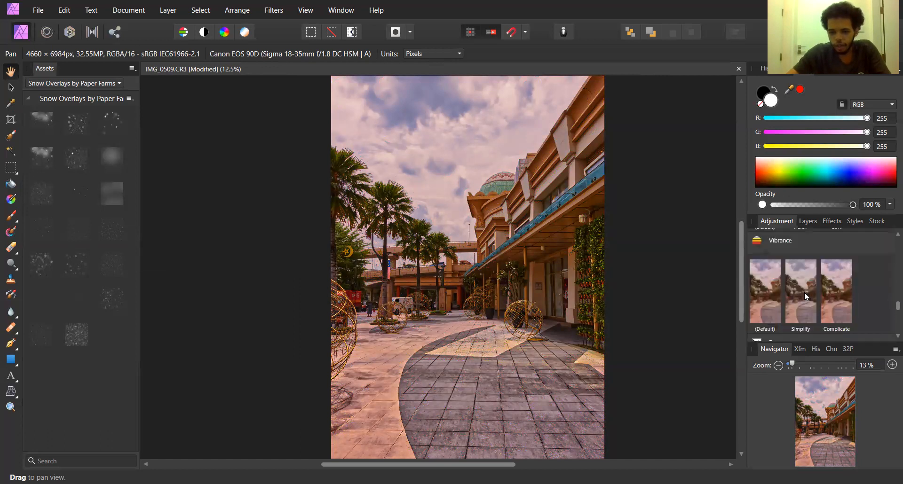
pyautogui.click(752, 284)
pyautogui.moveTo(163, 300); pyautogui.dragTo(268, 301)
pyautogui.moveTo(84, 306); pyautogui.dragTo(216, 302)
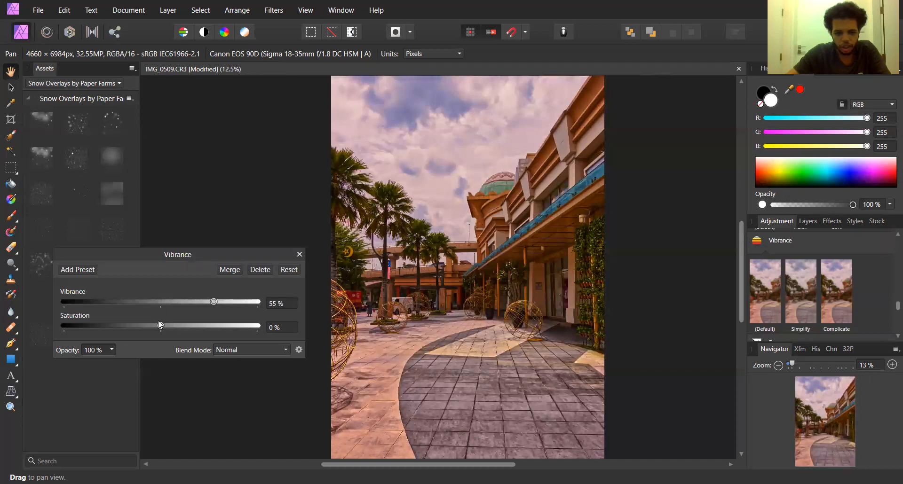
pyautogui.moveTo(161, 327)
pyautogui.mouseDown()
pyautogui.moveTo(175, 324)
pyautogui.moveTo(162, 325)
pyautogui.mouseUp()
pyautogui.click(298, 256)
# Step: Add a default Exposure adjustment and raise its exposure to 0.591
pyautogui.scroll(-2, 797, 284)
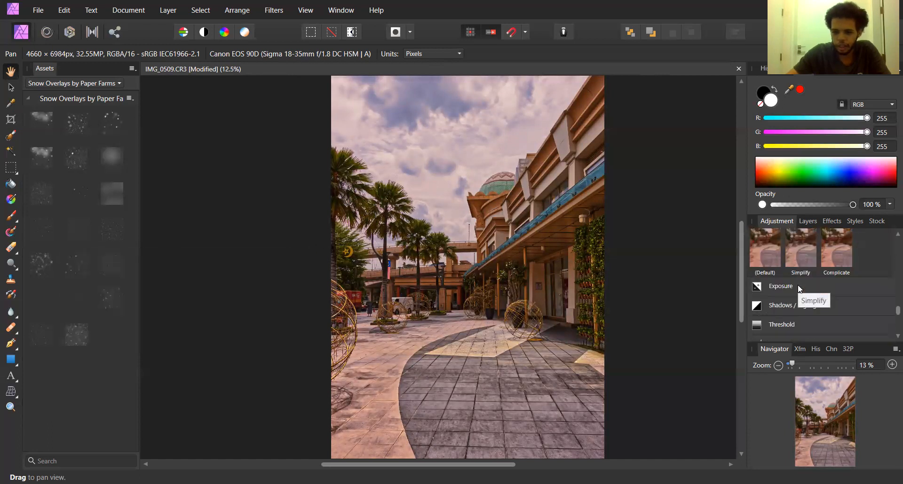
pyautogui.click(788, 287)
pyautogui.scroll(-1, 775, 294)
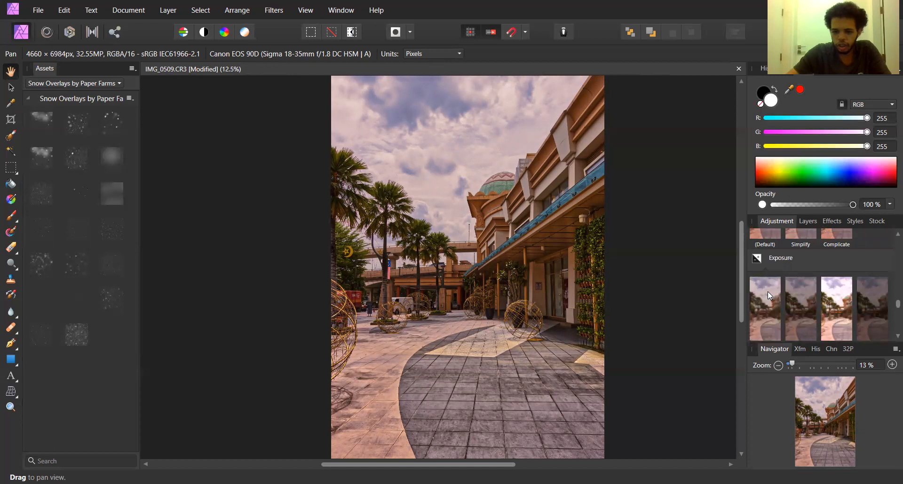
pyautogui.click(769, 295)
pyautogui.moveTo(160, 328)
pyautogui.mouseDown()
pyautogui.moveTo(170, 328)
pyautogui.moveTo(140, 326)
pyautogui.moveTo(162, 325)
pyautogui.mouseUp()
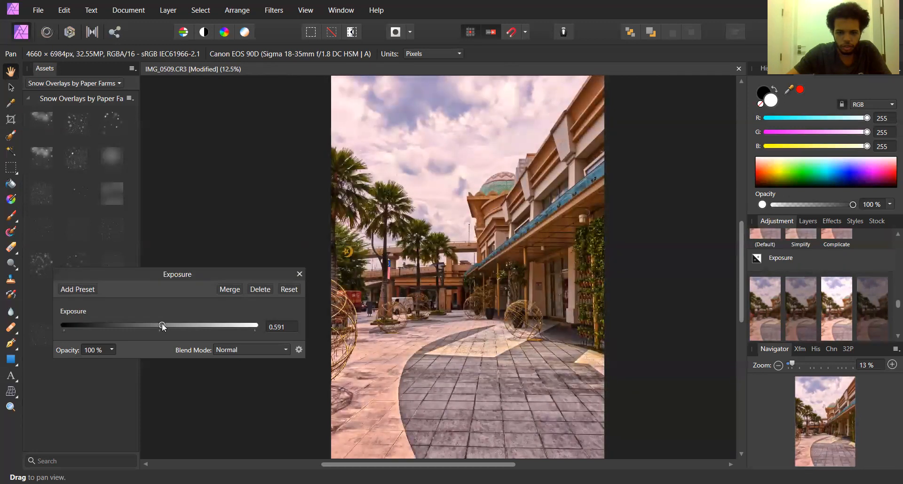
# Step: Set the Exposure adjustment to 0.35 and finish editing it
pyautogui.click(279, 324)
pyautogui.write('0.5')
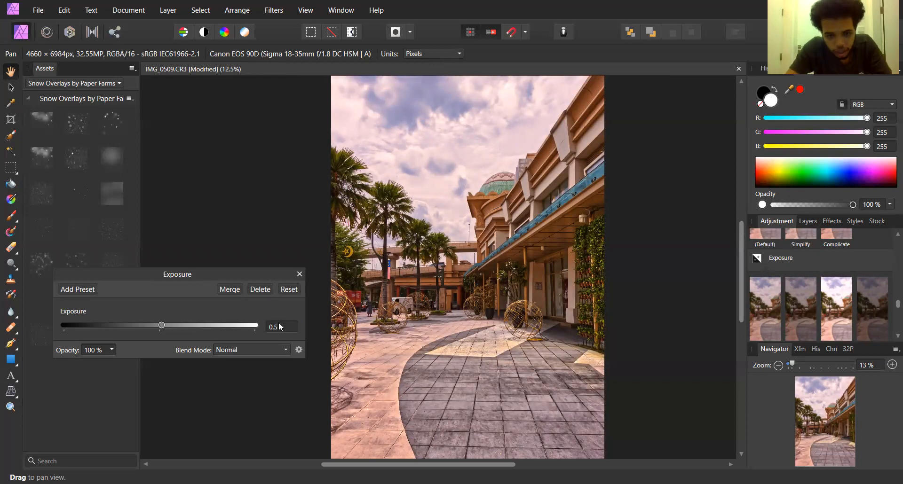
pyautogui.click(280, 327)
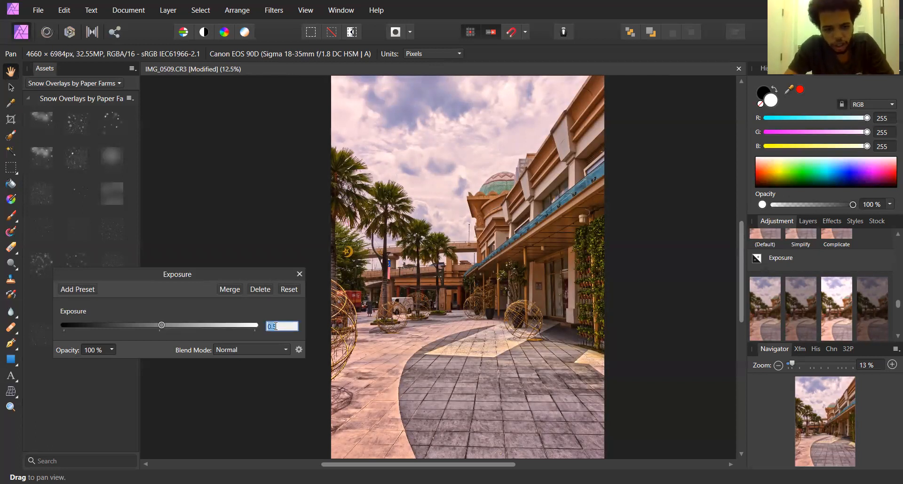
pyautogui.write('0.3')
pyautogui.press('Return')
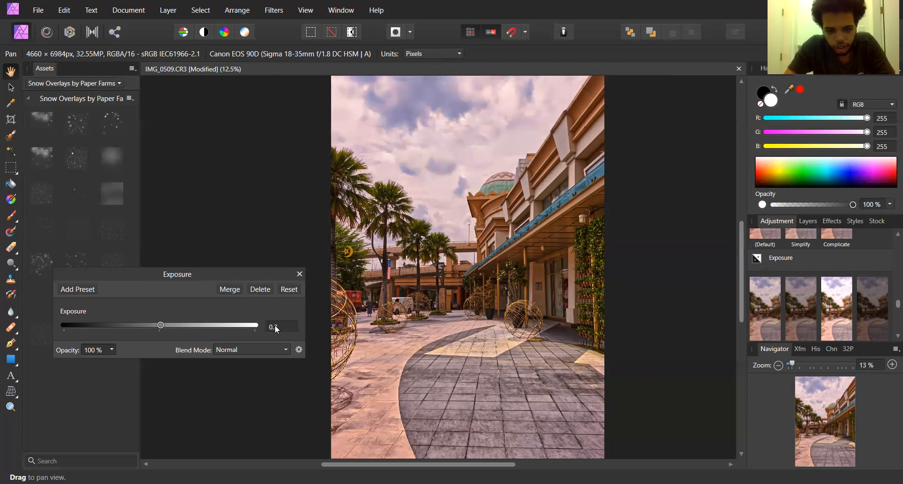
pyautogui.click(277, 330)
pyautogui.write('0.35')
pyautogui.press('Return')
pyautogui.click(300, 274)
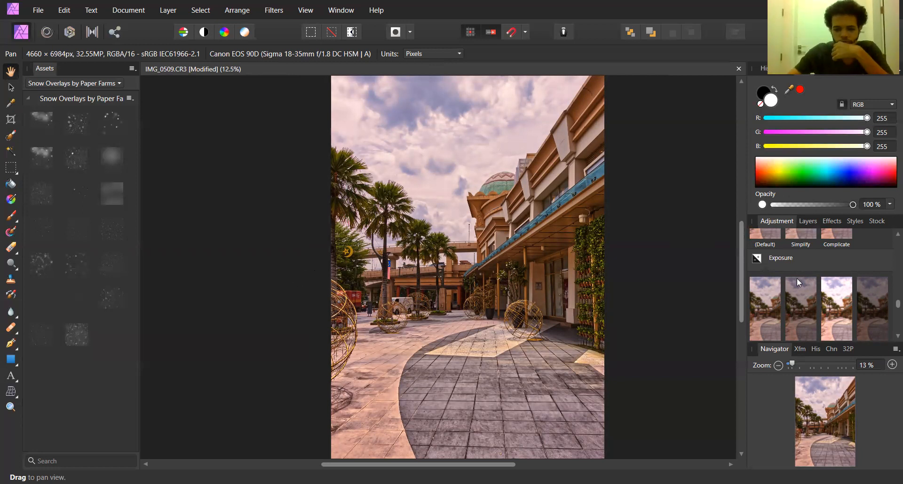
# Step: Add a default Shadows / Highlights adjustment to the photo
pyautogui.scroll(2, 406, 303)
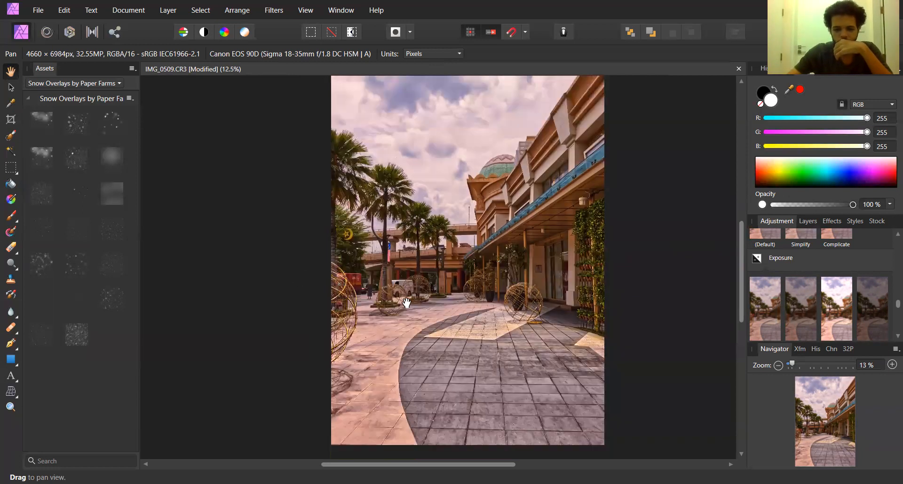
pyautogui.scroll(-2, 407, 303)
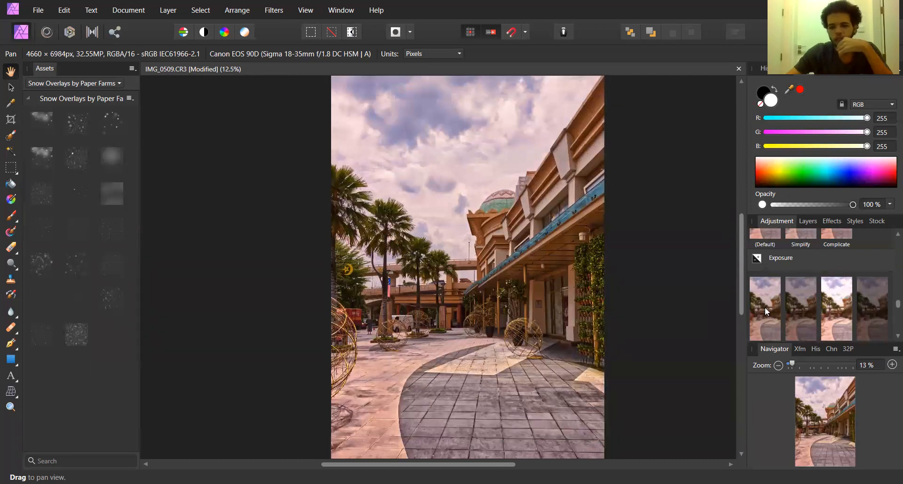
pyautogui.scroll(-1, 765, 311)
pyautogui.scroll(-3, 764, 314)
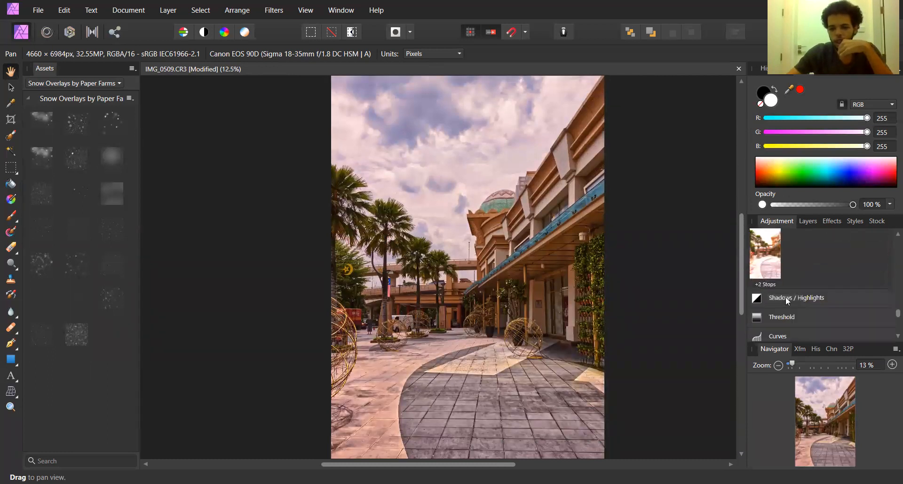
pyautogui.click(789, 300)
pyautogui.scroll(-2, 771, 291)
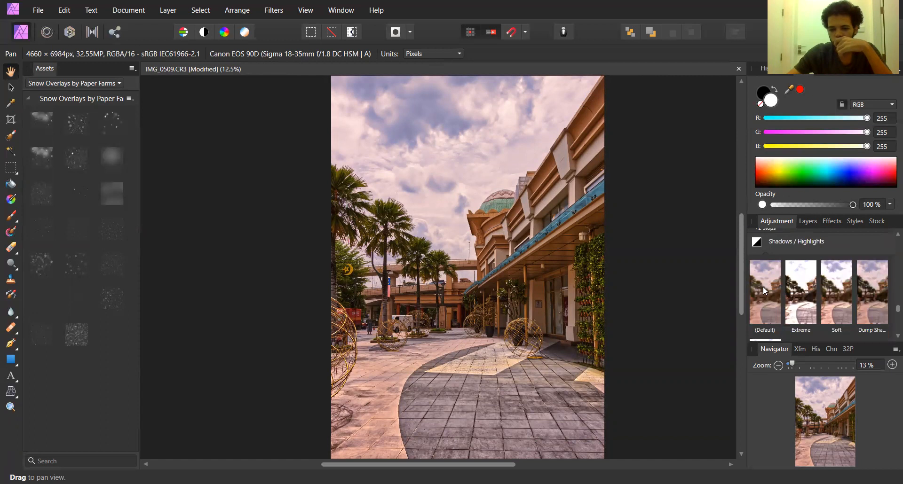
pyautogui.click(762, 287)
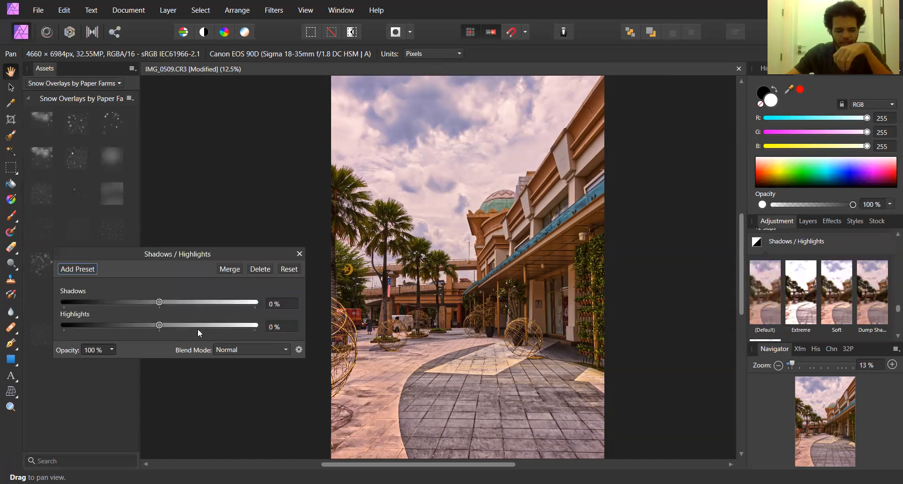
# Step: Set the shadows to 35% and raise the highlights to about 8% in the Shadows / Highlights adjustment
pyautogui.moveTo(162, 301); pyautogui.dragTo(70, 314)
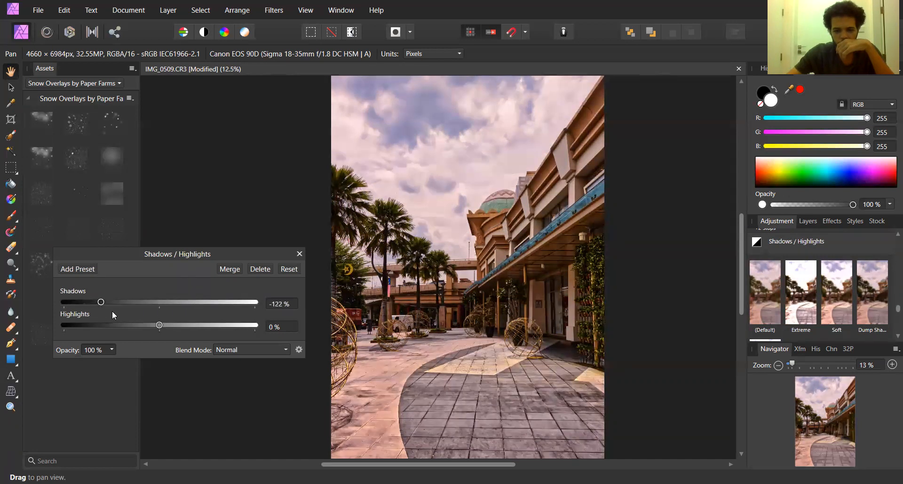
pyautogui.moveTo(140, 312); pyautogui.dragTo(177, 304)
pyautogui.click(284, 302)
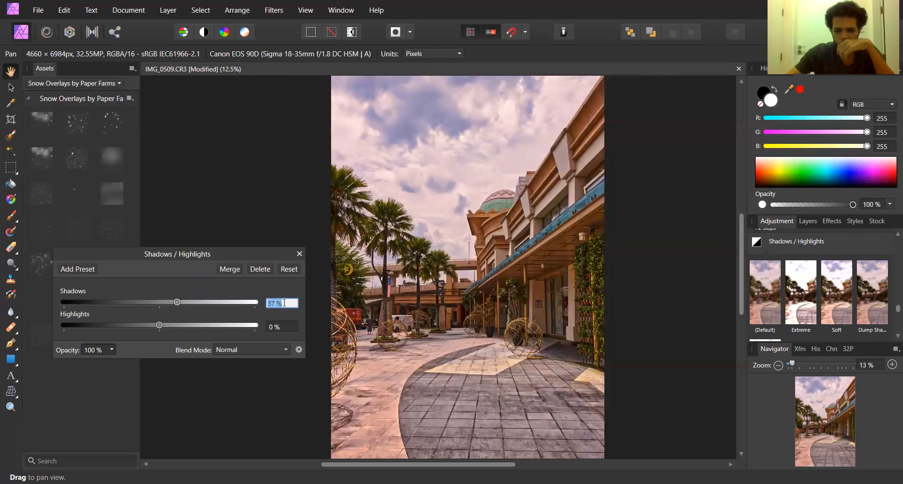
pyautogui.write('25')
pyautogui.press('Return')
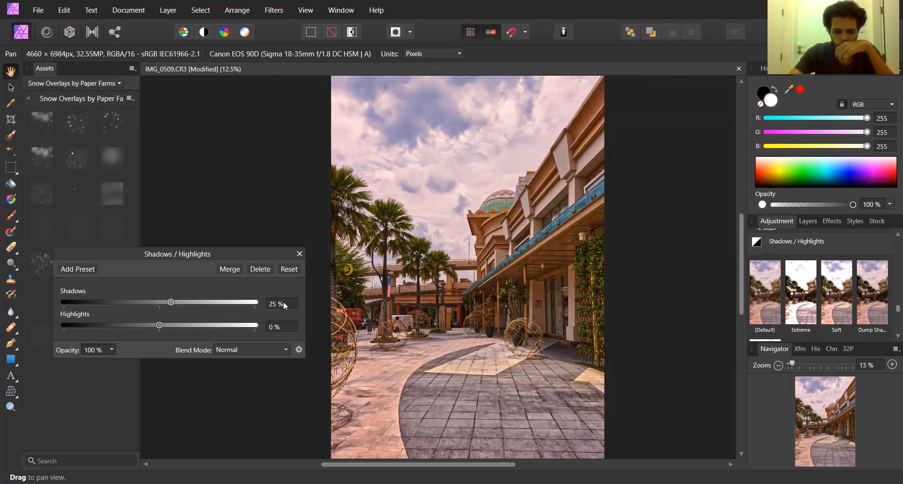
pyautogui.click(283, 303)
pyautogui.write('35')
pyautogui.press('Return')
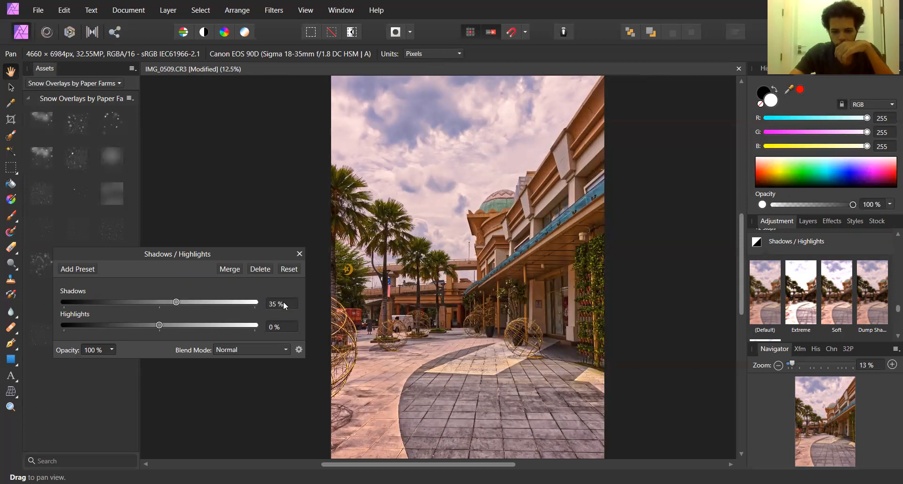
pyautogui.moveTo(160, 325)
pyautogui.mouseDown()
pyautogui.moveTo(187, 326)
pyautogui.moveTo(40, 314)
pyautogui.moveTo(174, 314)
pyautogui.moveTo(163, 316)
pyautogui.mouseUp()
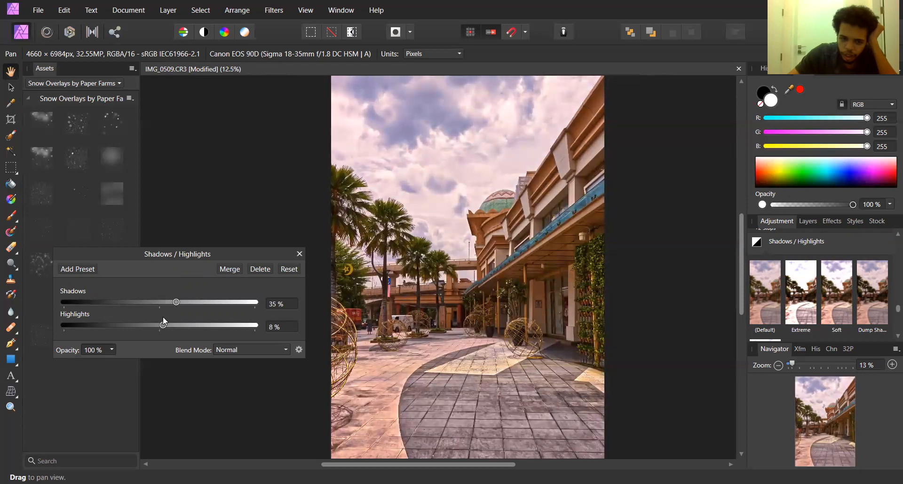
pyautogui.click(298, 254)
# Step: Try a default Threshold adjustment on the photo with the threshold raised to 78%
pyautogui.scroll(-1, 384, 264)
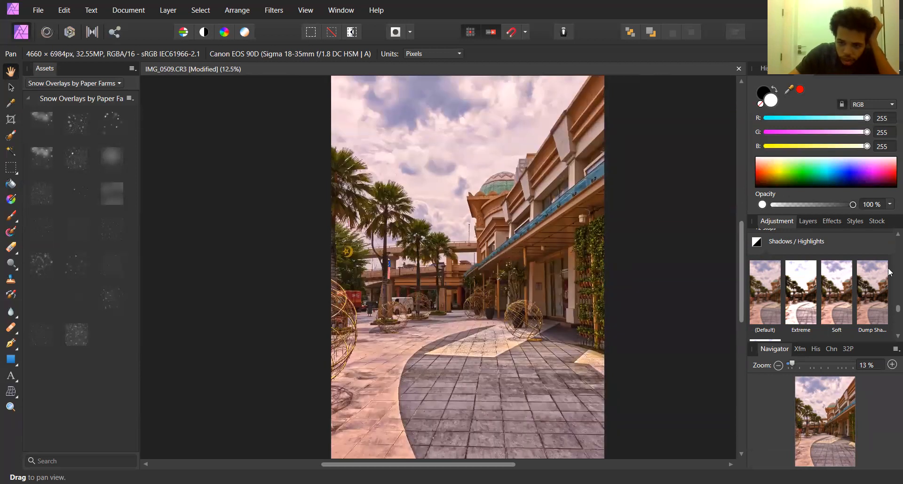
pyautogui.scroll(-2, 835, 279)
pyautogui.scroll(-2, 833, 275)
pyautogui.click(797, 283)
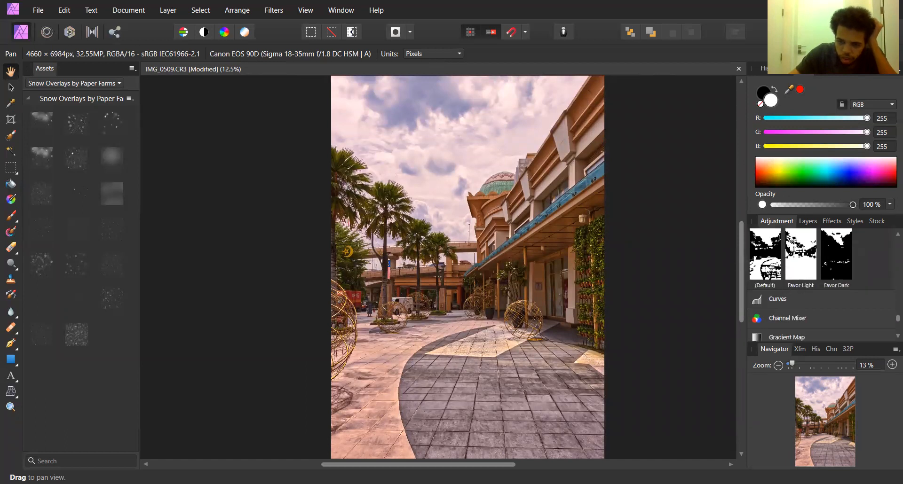
pyautogui.click(756, 268)
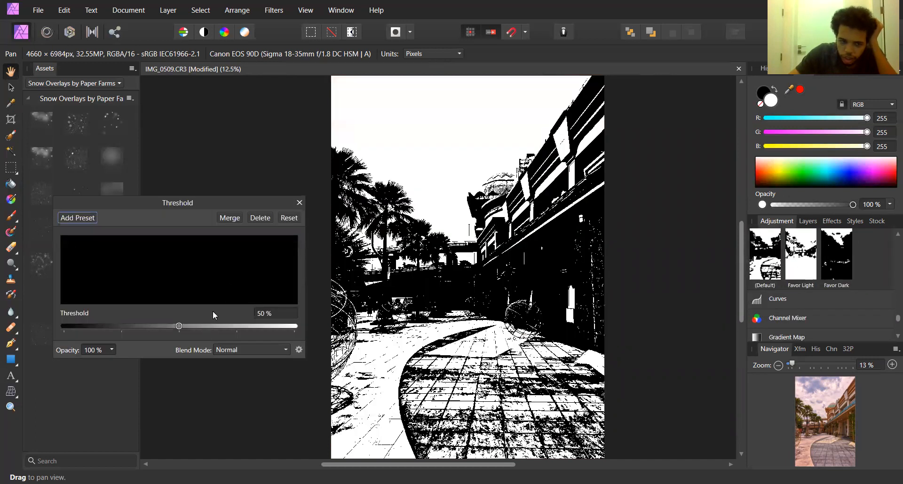
pyautogui.moveTo(188, 324); pyautogui.dragTo(244, 325)
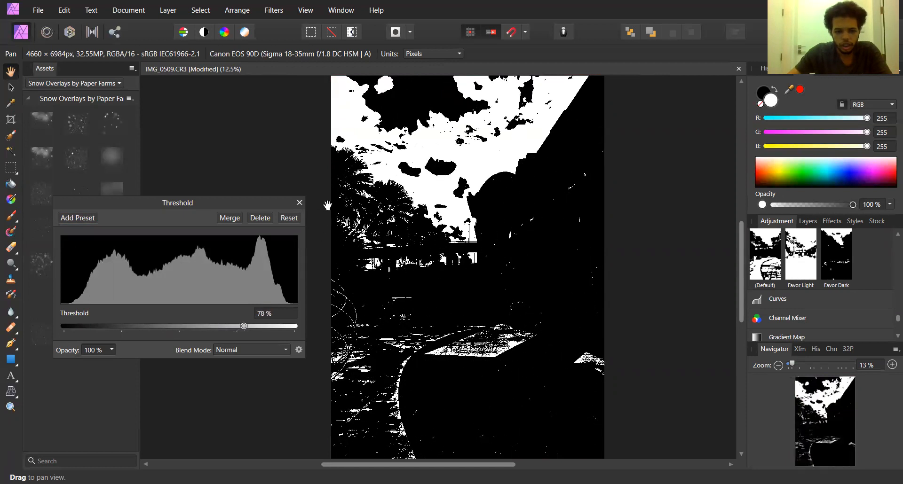
pyautogui.click(299, 201)
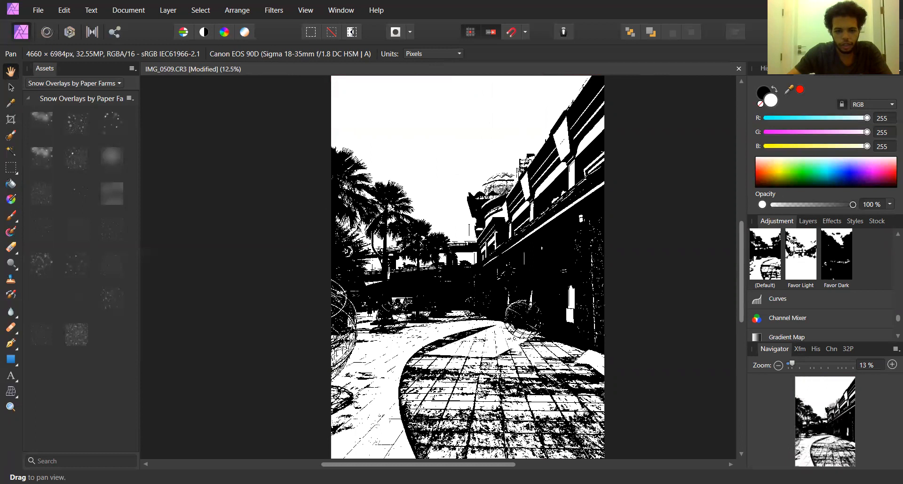
# Step: Add a default Curves adjustment and pull the middle of the master curve slightly down
pyautogui.click(794, 301)
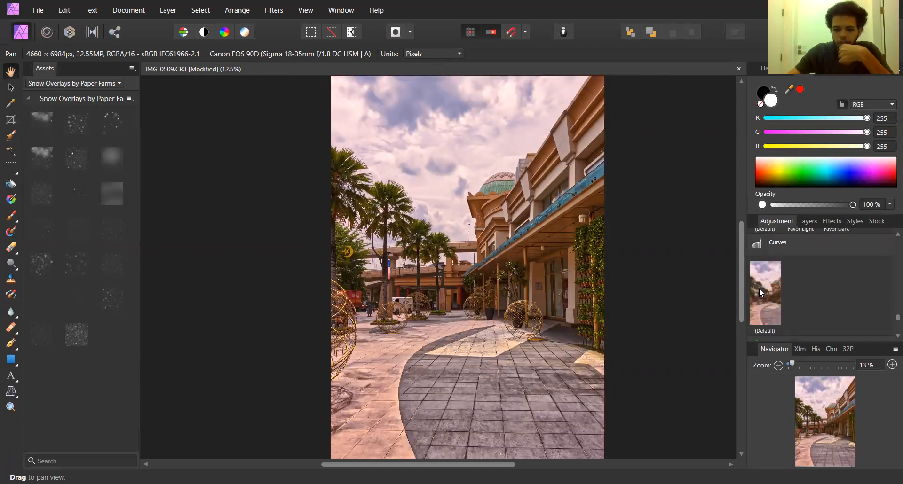
pyautogui.click(759, 289)
pyautogui.moveTo(180, 196); pyautogui.dragTo(196, 208)
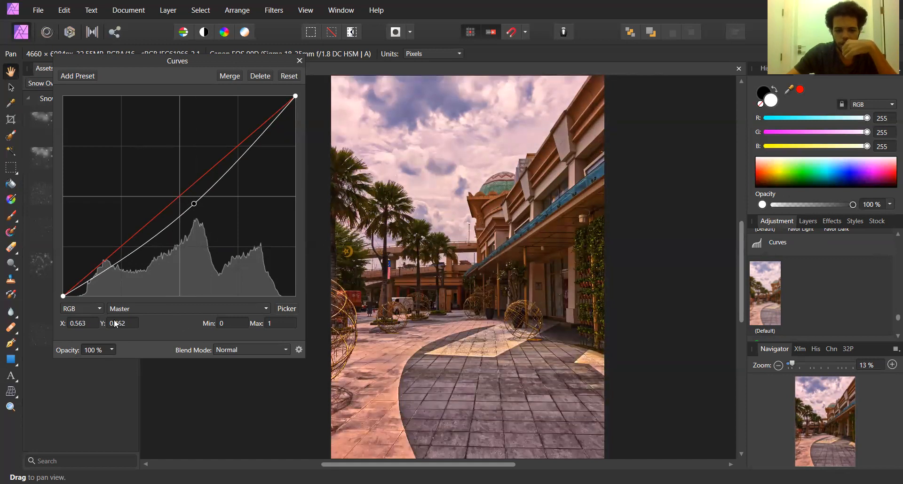
# Step: Try lowering the midpoint of the red channel's curve, and undo the curve edits
pyautogui.click(131, 308)
pyautogui.click(127, 334)
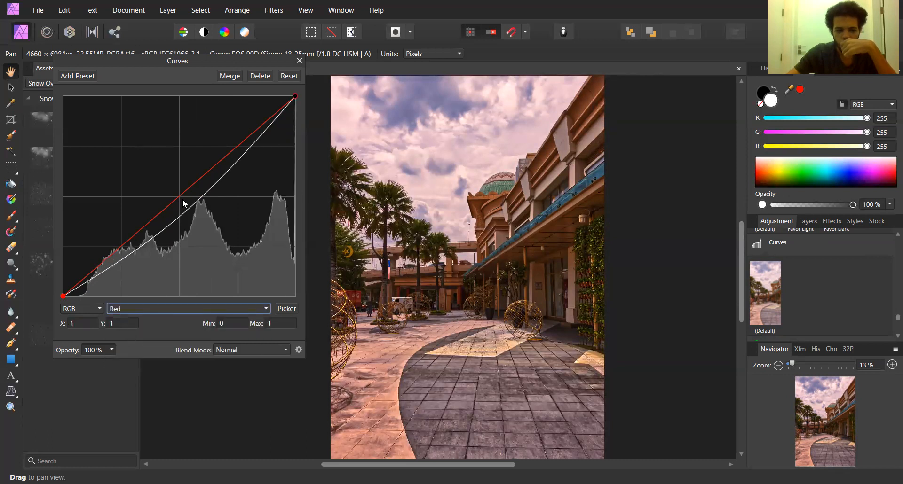
pyautogui.moveTo(178, 197); pyautogui.dragTo(194, 210)
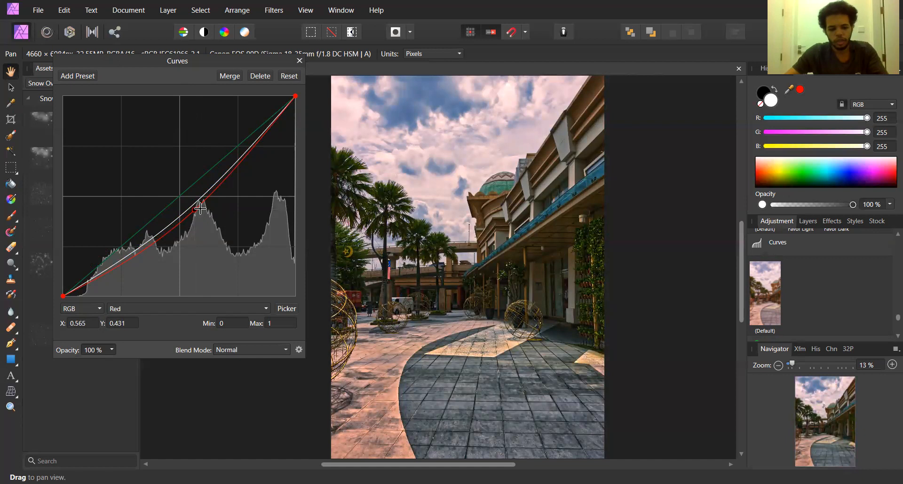
pyautogui.hotkey('ctrl', 'z')
pyautogui.moveTo(178, 197)
pyautogui.mouseDown()
pyautogui.moveTo(192, 207)
pyautogui.moveTo(187, 202)
pyautogui.mouseUp()
pyautogui.hotkey('ctrl', 'z')
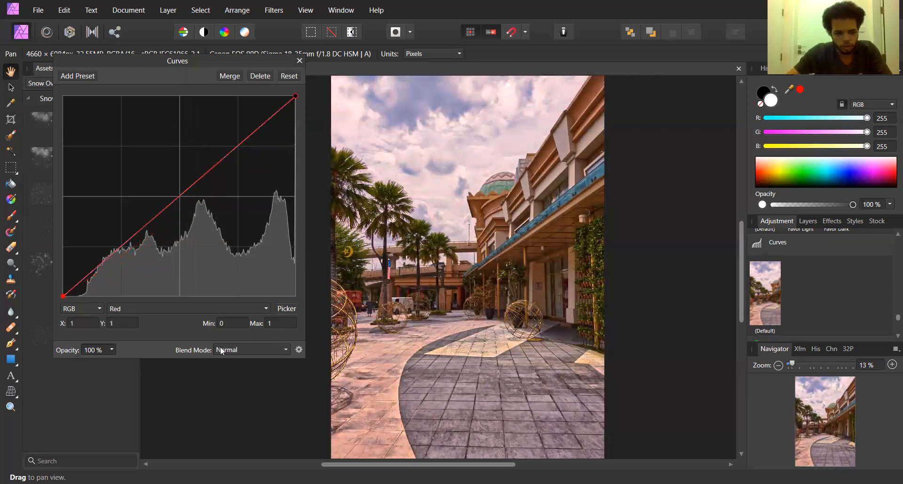
# Step: Pull the master curve's midpoint down to about X 0.545, Y 0.445 and finish the Curves adjustment
pyautogui.click(117, 307)
pyautogui.click(124, 321)
pyautogui.click(181, 196)
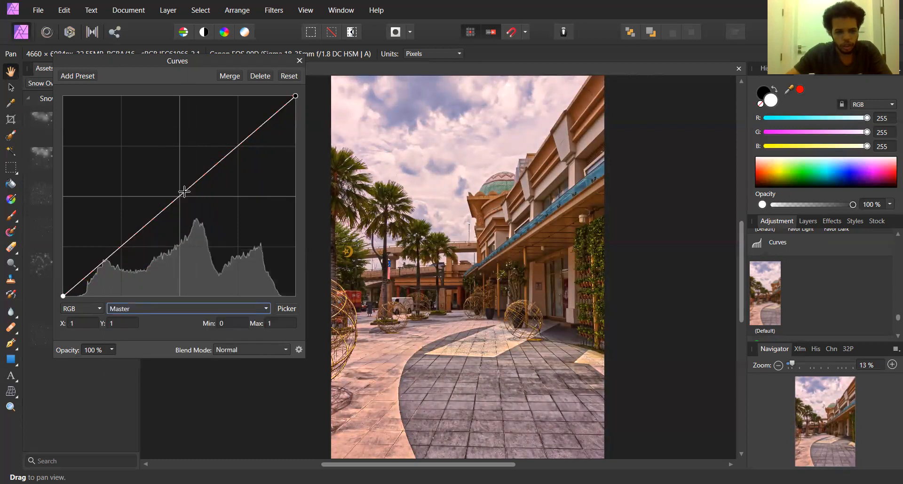
pyautogui.moveTo(181, 197); pyautogui.dragTo(190, 207)
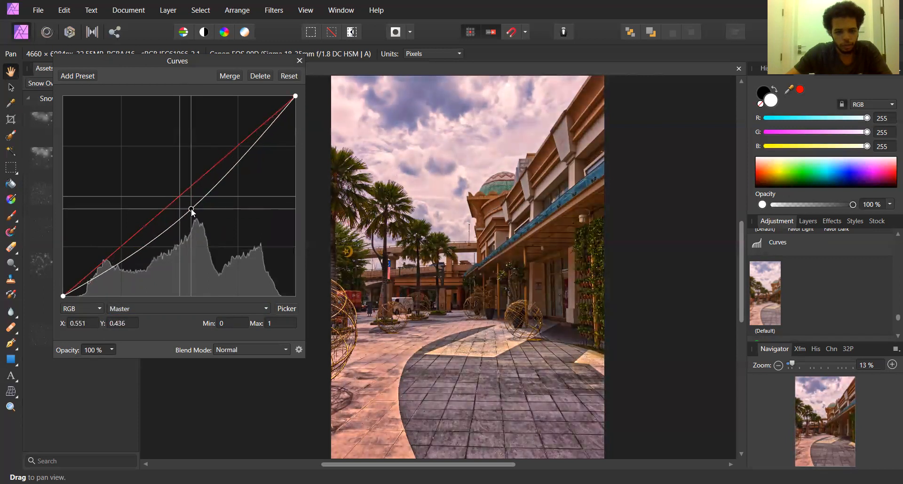
pyautogui.scroll(1, 443, 294)
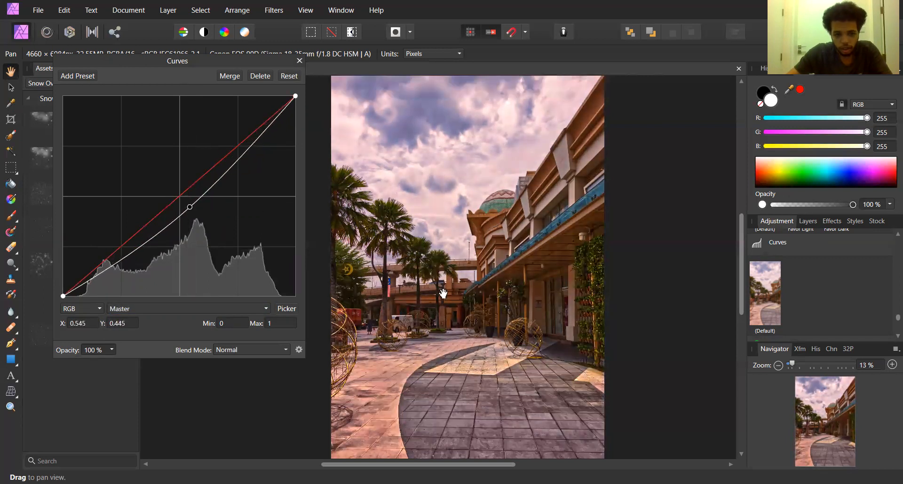
pyautogui.scroll(-1, 442, 293)
pyautogui.scroll(3, 442, 294)
pyautogui.scroll(-2, 442, 296)
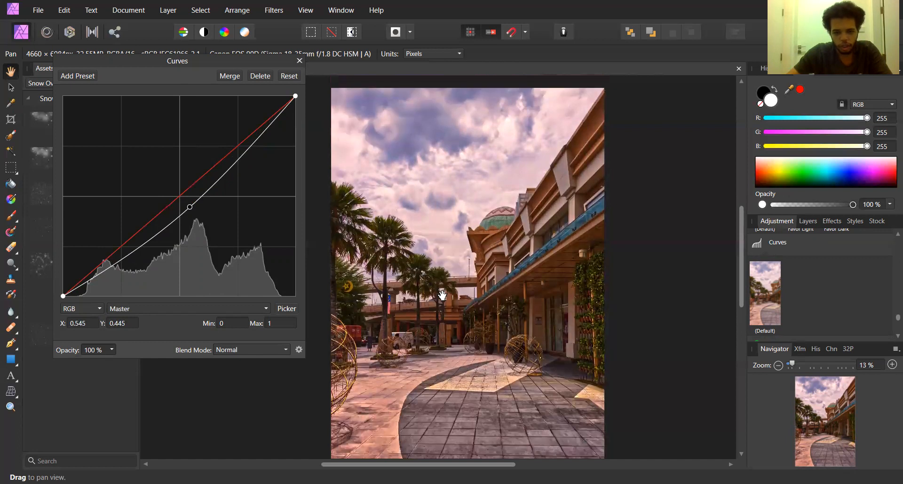
pyautogui.scroll(-2, 442, 295)
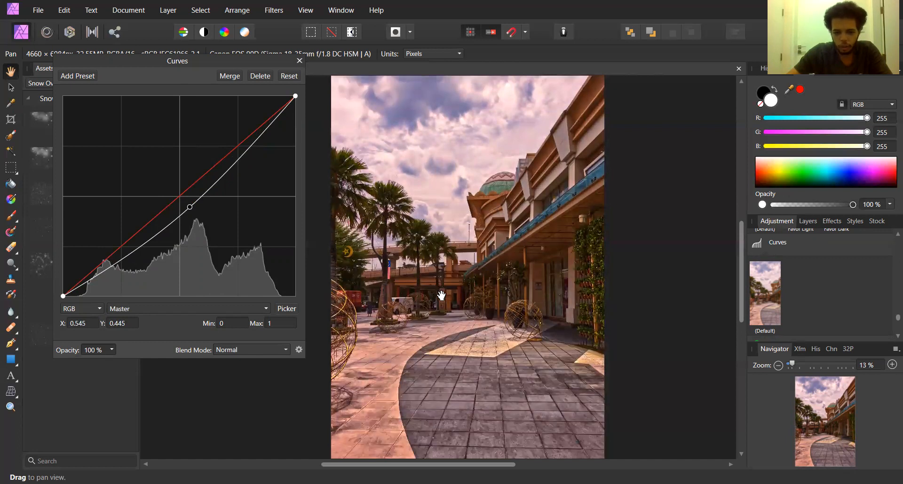
pyautogui.scroll(2, 442, 295)
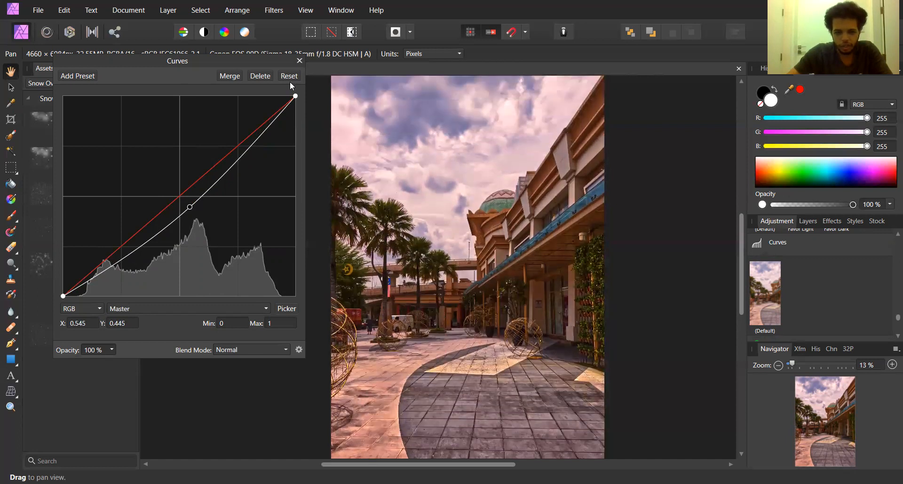
pyautogui.click(299, 61)
# Step: Add a default Channel Mixer adjustment to the photo
pyautogui.scroll(-2, 805, 295)
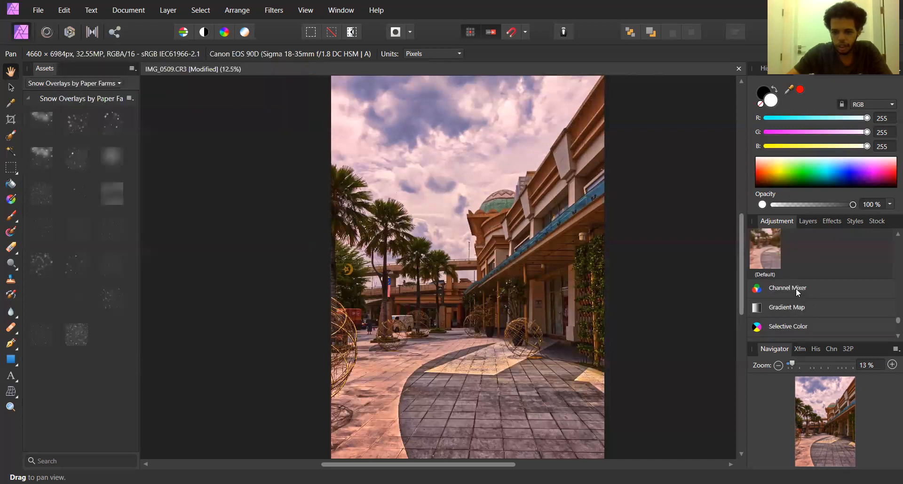
pyautogui.click(792, 288)
pyautogui.scroll(-2, 460, 279)
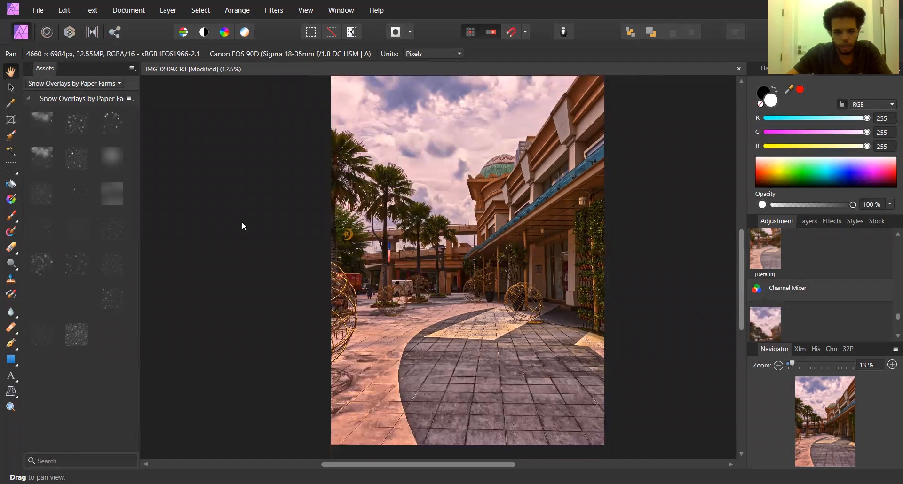
# Step: Set the red contribution of the Channel Mixer's red output channel to 95%
pyautogui.moveTo(193, 211)
pyautogui.mouseDown()
pyautogui.moveTo(185, 211)
pyautogui.moveTo(212, 213)
pyautogui.moveTo(197, 213)
pyautogui.mouseUp()
pyautogui.click(275, 214)
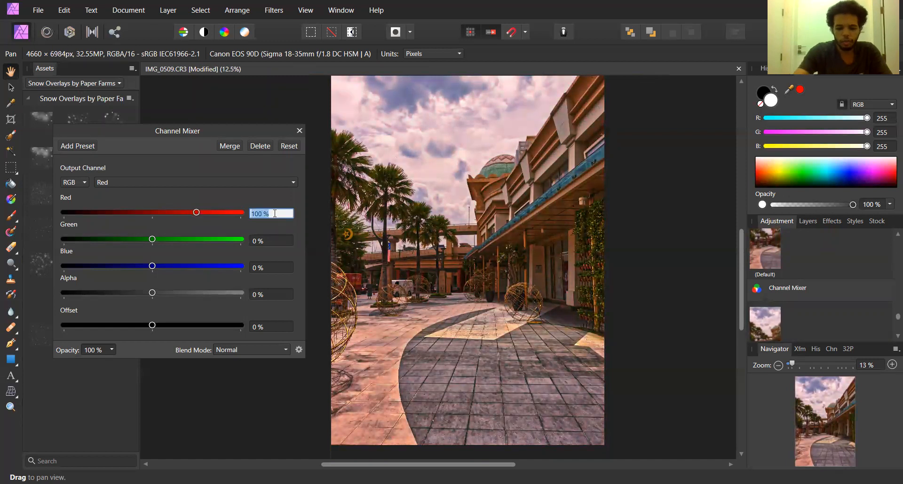
pyautogui.write('90')
pyautogui.press('Return')
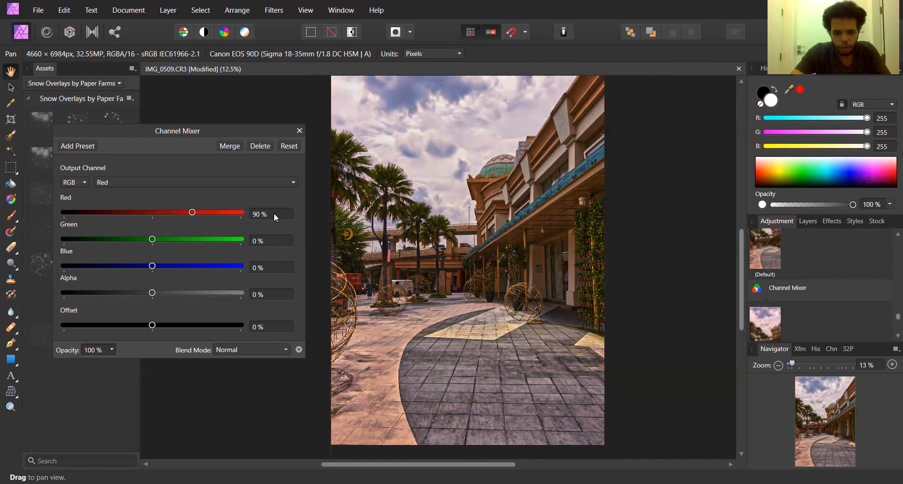
pyautogui.click(275, 215)
pyautogui.write('95')
pyautogui.press('Return')
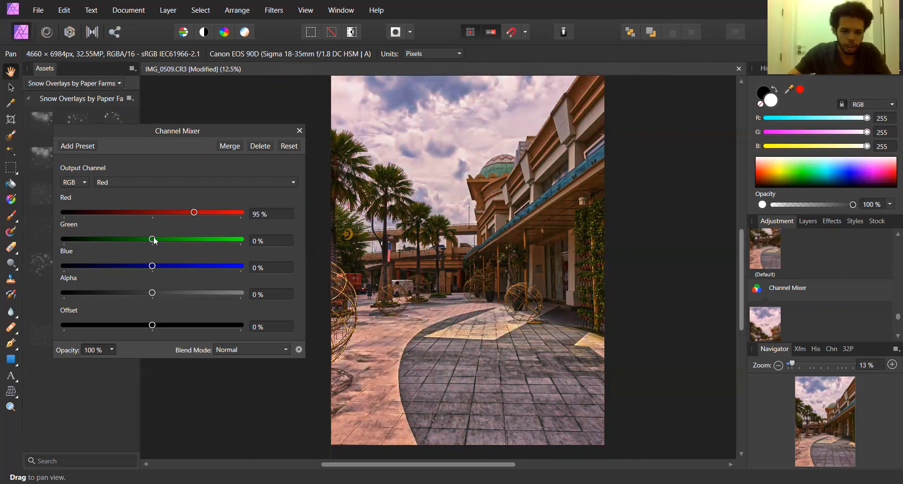
# Step: Set the green contribution of the Channel Mixer's red output channel to -10%
pyautogui.moveTo(156, 241); pyautogui.dragTo(140, 242)
pyautogui.moveTo(117, 241); pyautogui.dragTo(149, 240)
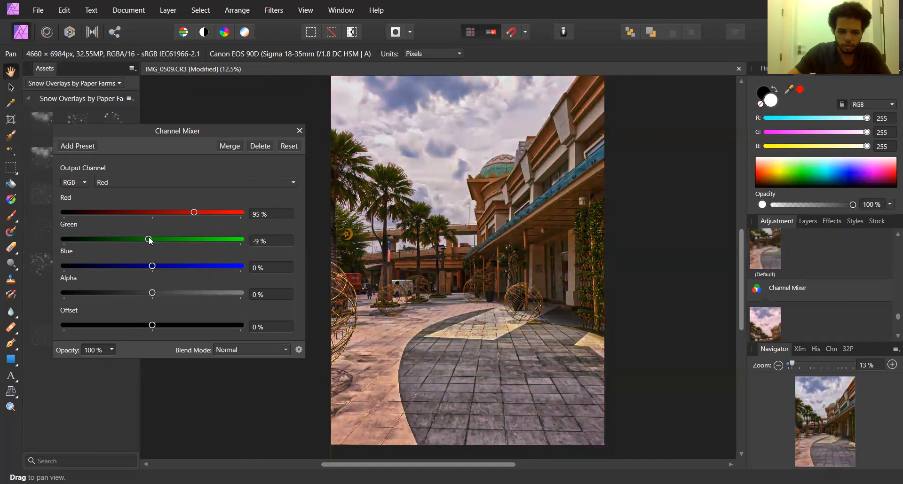
pyautogui.click(269, 240)
pyautogui.write('-10')
pyautogui.press('Return')
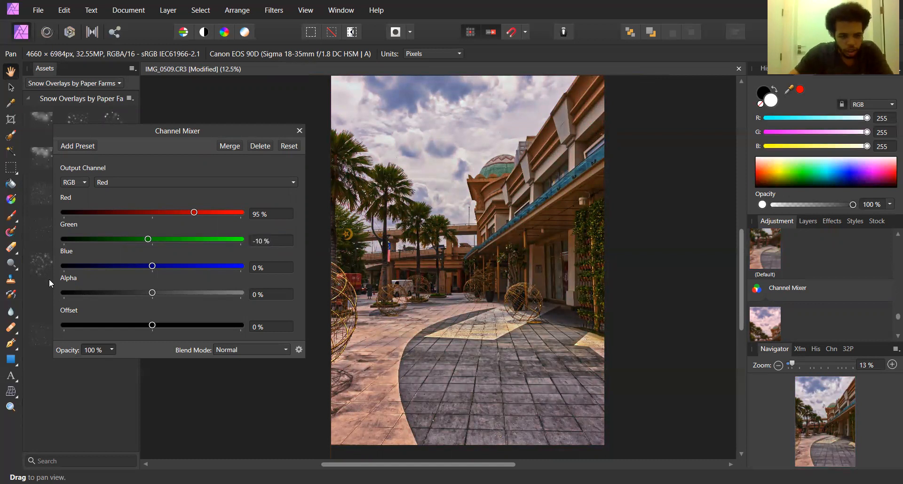
# Step: Set the red output channel's blue contribution to -6% and its alpha contribution to 4%
pyautogui.moveTo(151, 267)
pyautogui.mouseDown()
pyautogui.moveTo(162, 268)
pyautogui.moveTo(139, 267)
pyautogui.moveTo(151, 268)
pyautogui.mouseUp()
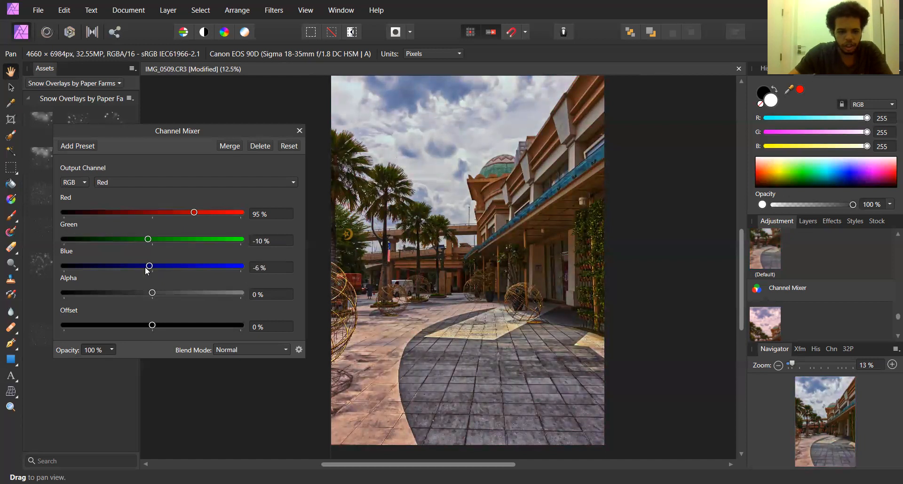
pyautogui.moveTo(154, 295)
pyautogui.mouseDown()
pyautogui.moveTo(199, 293)
pyautogui.moveTo(138, 293)
pyautogui.moveTo(153, 295)
pyautogui.mouseUp()
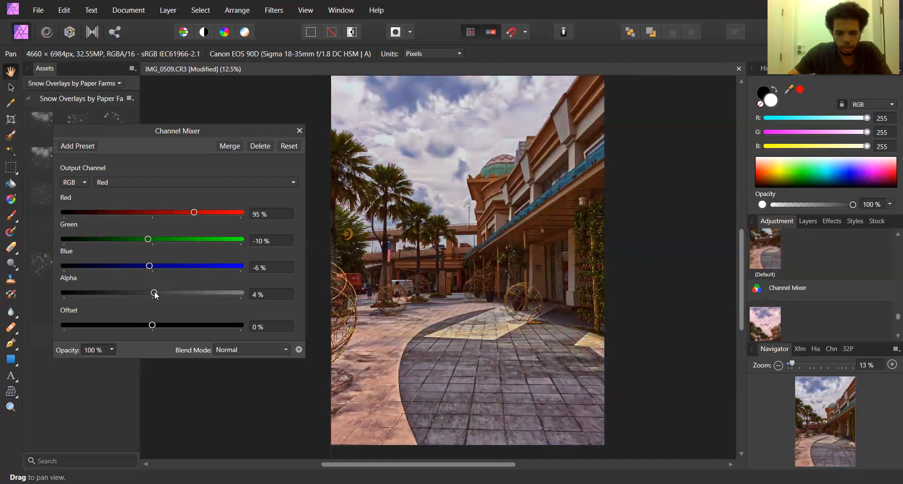
pyautogui.moveTo(156, 294); pyautogui.dragTo(156, 295)
pyautogui.scroll(2, 414, 253)
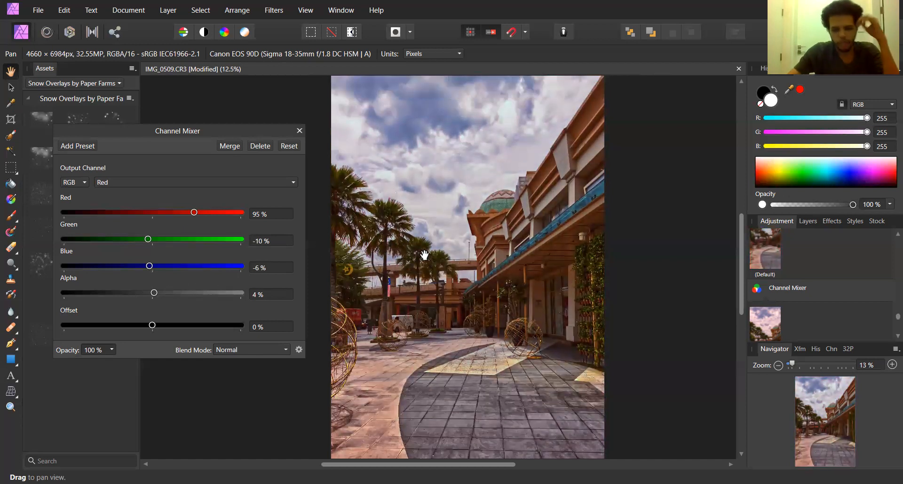
pyautogui.scroll(-5, 424, 255)
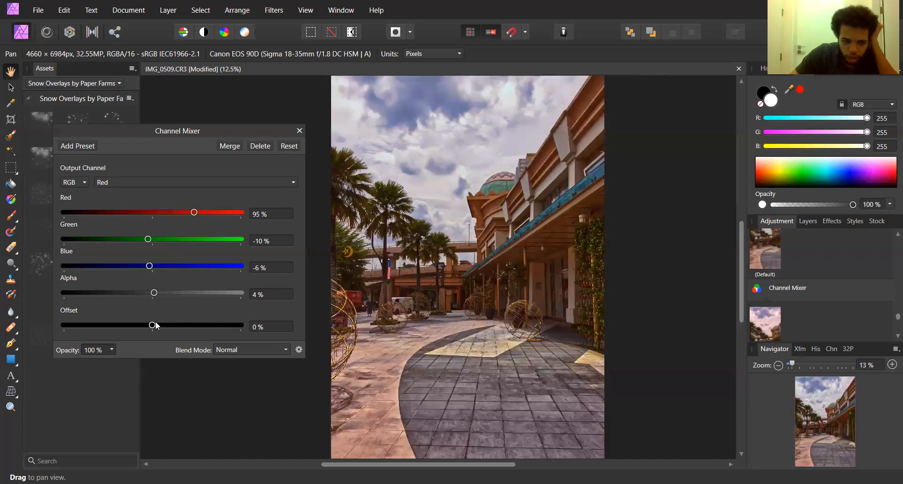
# Step: Set the offset of the Channel Mixer's red output channel to 1%
pyautogui.moveTo(153, 328)
pyautogui.mouseDown()
pyautogui.moveTo(164, 328)
pyautogui.moveTo(155, 330)
pyautogui.mouseUp()
pyautogui.click(267, 330)
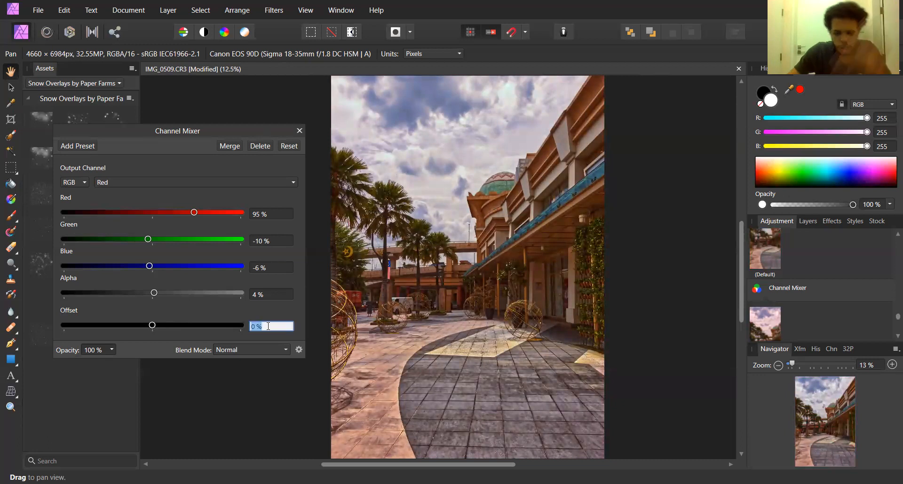
pyautogui.write('1')
pyautogui.press('Return')
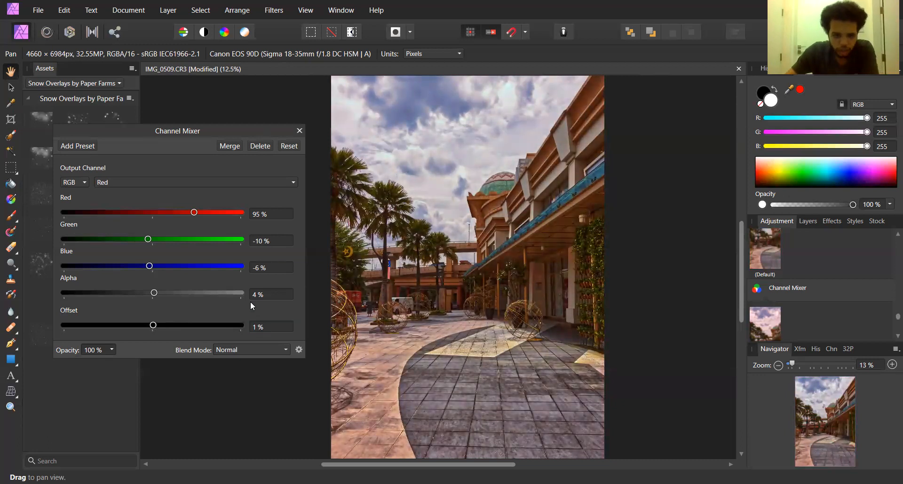
# Step: Change the Channel Mixer's blend mode to Darker Color and finish the adjustment
pyautogui.click(221, 350)
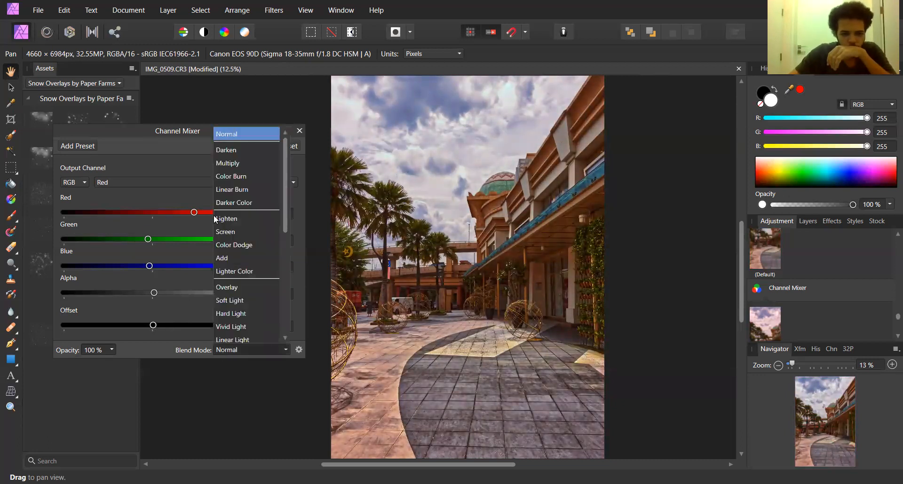
pyautogui.click(235, 203)
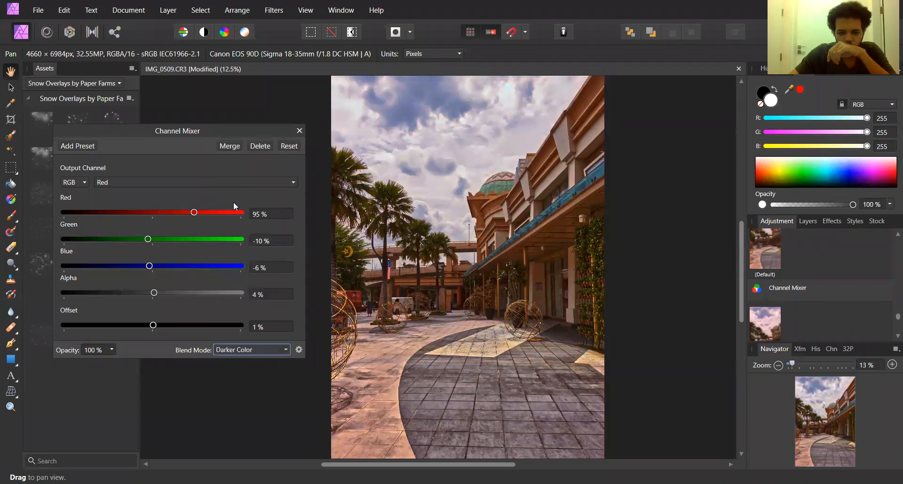
pyautogui.click(299, 131)
pyautogui.scroll(3, 389, 233)
pyautogui.scroll(-4, 390, 232)
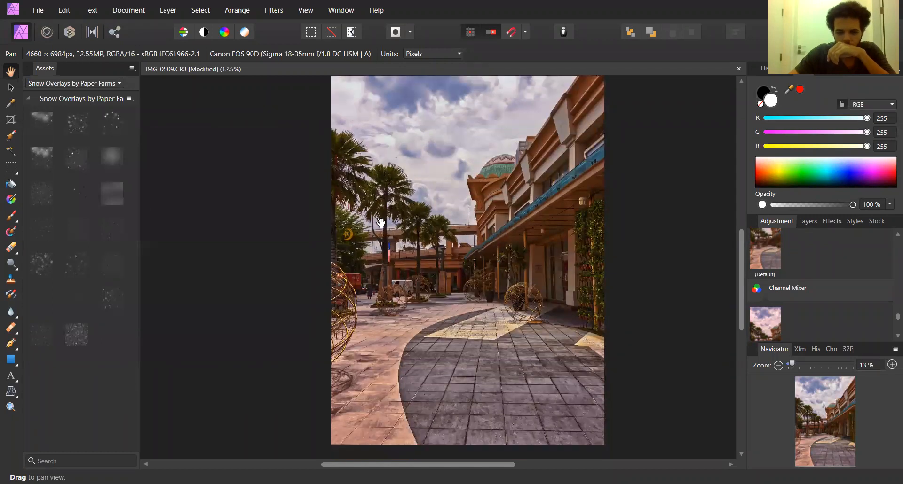
pyautogui.scroll(2, 386, 235)
pyautogui.scroll(-1, 835, 280)
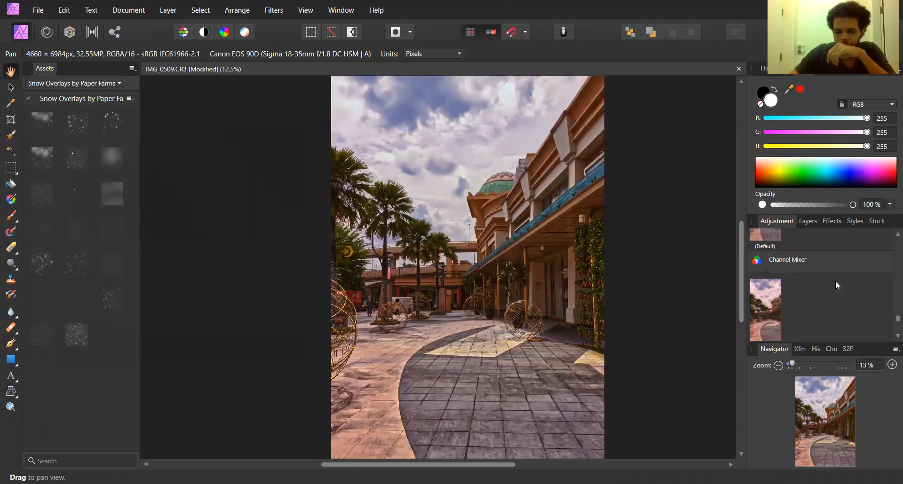
# Step: Add a default Selective Color adjustment to the photo
pyautogui.scroll(-2, 835, 281)
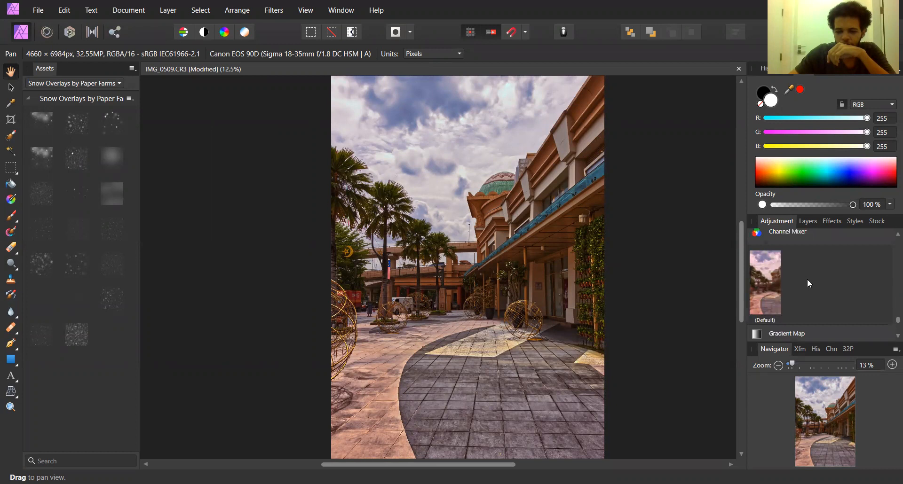
pyautogui.scroll(-3, 807, 279)
pyautogui.click(783, 247)
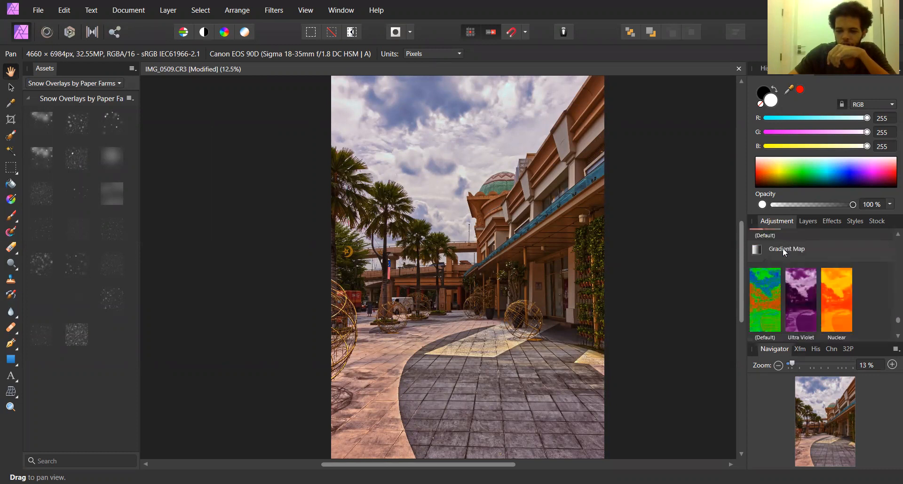
pyautogui.scroll(-3, 758, 286)
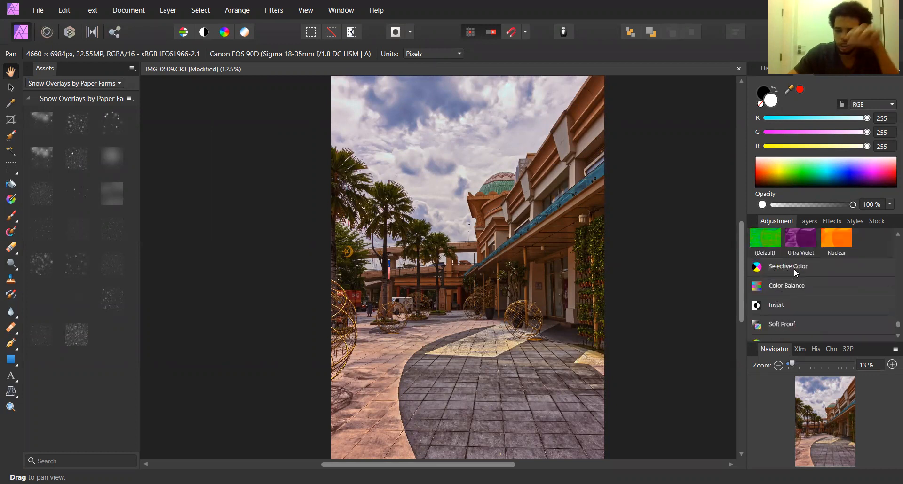
pyautogui.click(790, 267)
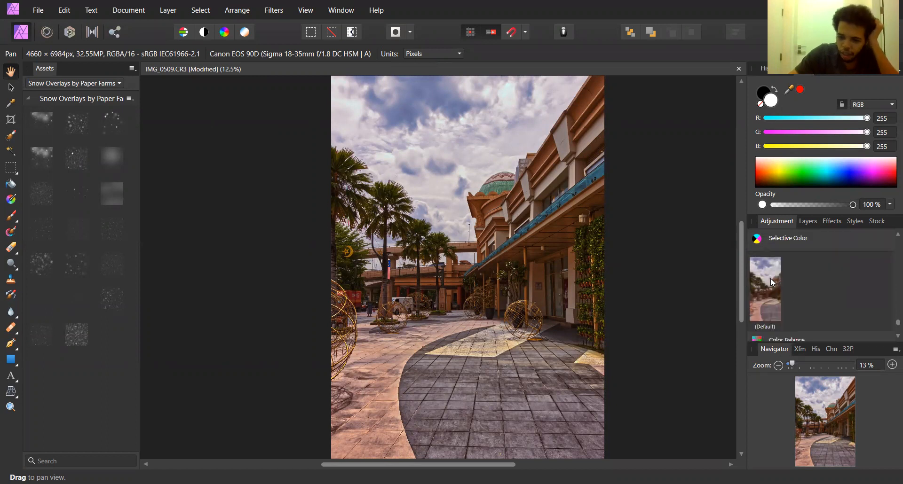
pyautogui.click(770, 279)
# Step: Set the Cyan amount for Reds in the Selective Color adjustment to 50%
pyautogui.moveTo(161, 242); pyautogui.dragTo(269, 247)
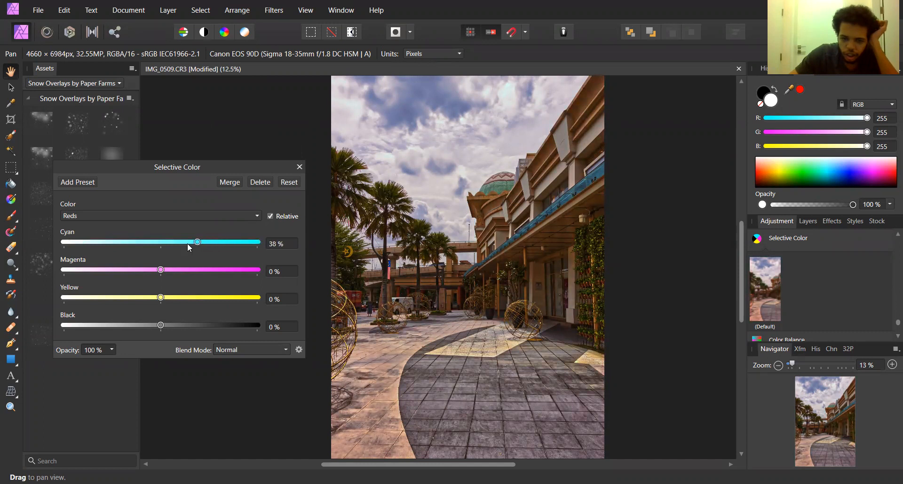
pyautogui.moveTo(130, 243); pyautogui.dragTo(207, 245)
pyautogui.doubleClick(209, 244)
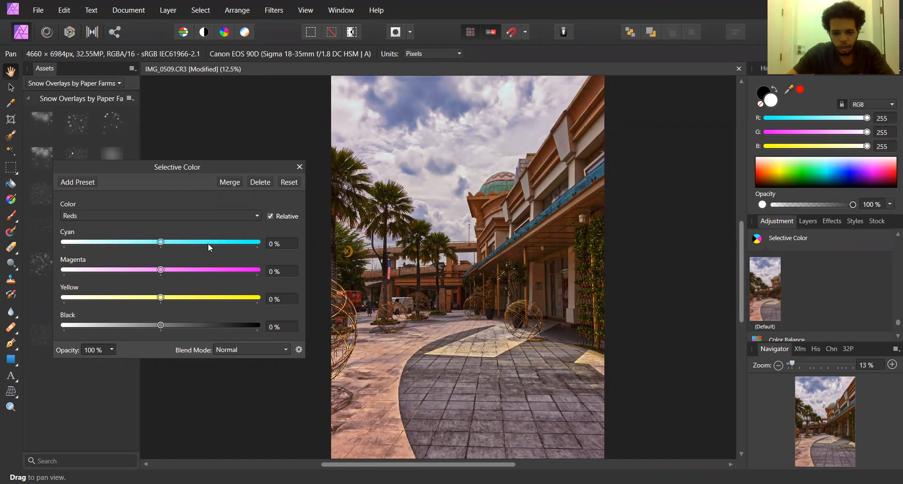
pyautogui.moveTo(179, 241); pyautogui.dragTo(206, 241)
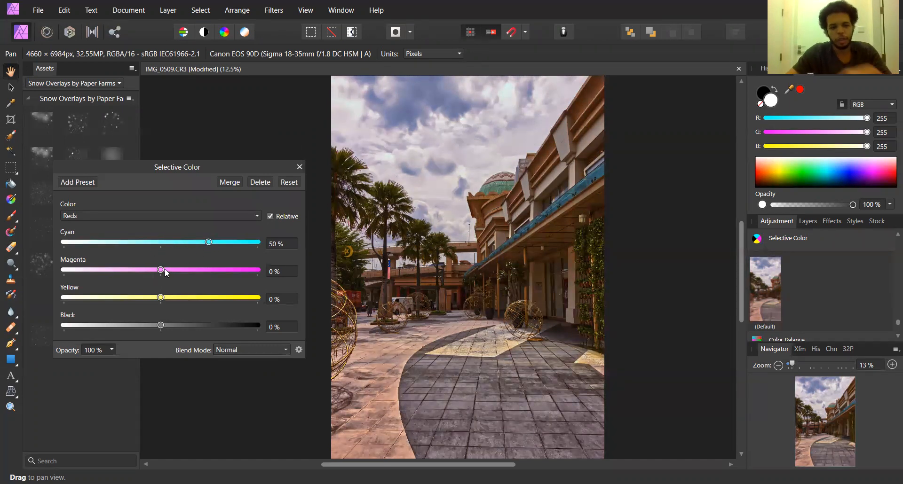
# Step: Set the Magenta amount for Reds in the Selective Color adjustment to 40%
pyautogui.moveTo(165, 269); pyautogui.dragTo(219, 272)
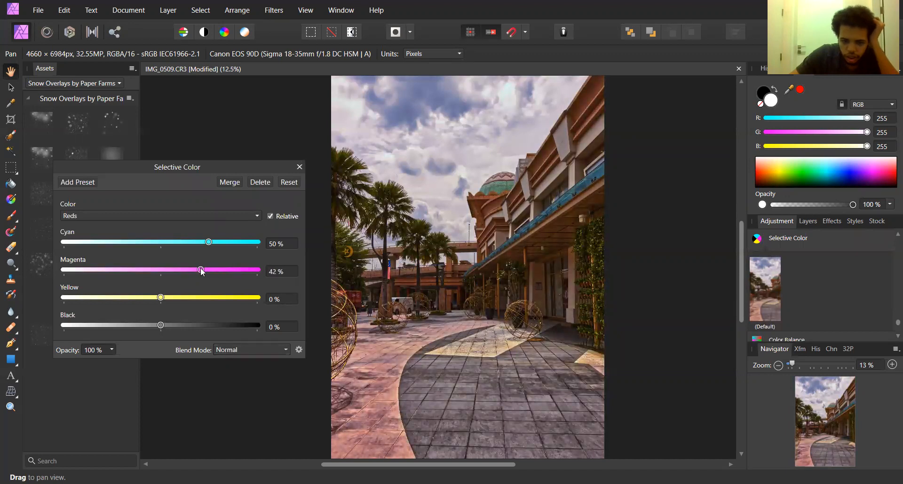
pyautogui.click(280, 272)
pyautogui.write('40')
pyautogui.press('Return')
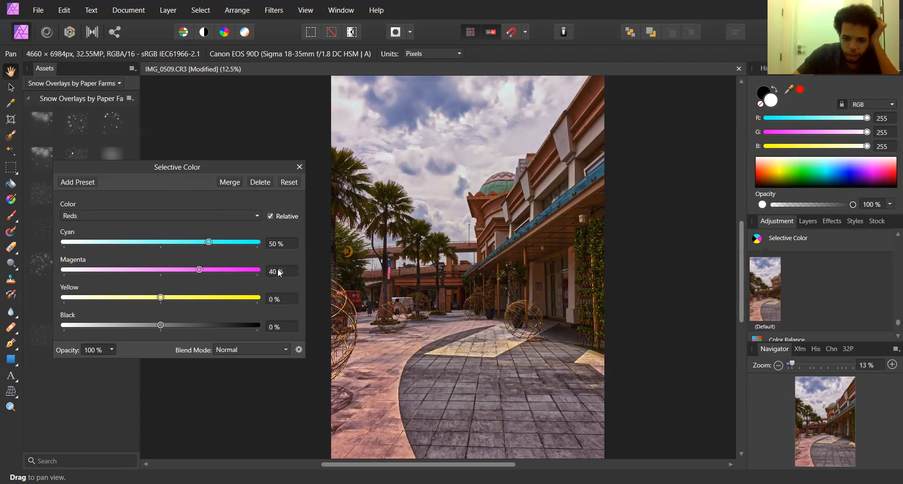
# Step: Try Yellow amounts of 100%, 75% and 25% for Reds in the Selective Color adjustment
pyautogui.moveTo(160, 297); pyautogui.dragTo(265, 288)
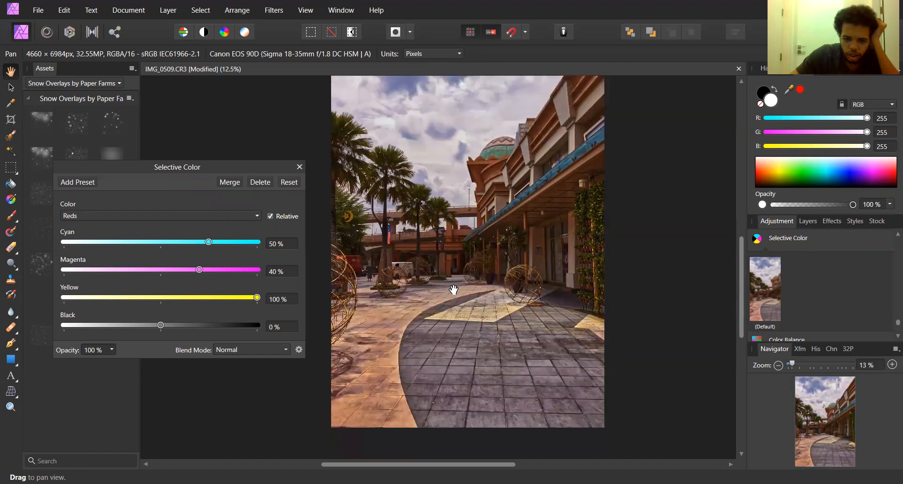
pyautogui.click(275, 295)
pyautogui.write('75')
pyautogui.press('Return')
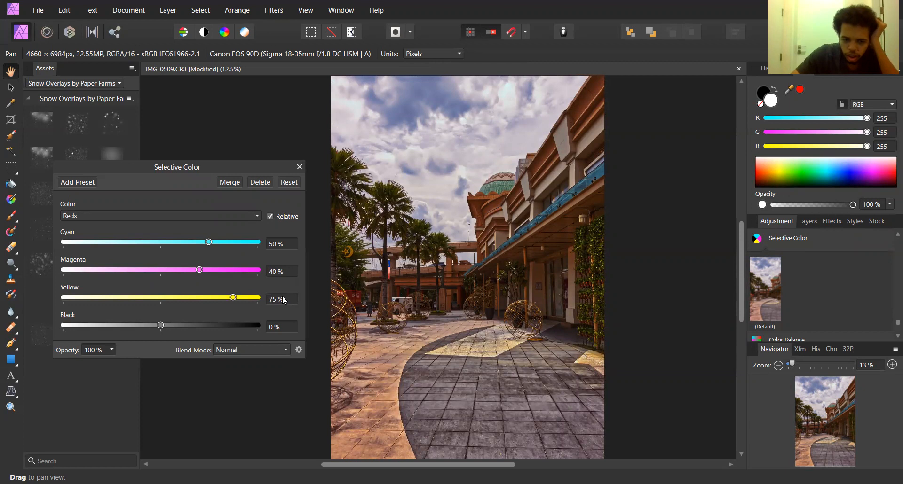
pyautogui.click(281, 302)
pyautogui.write('25')
pyautogui.press('Return')
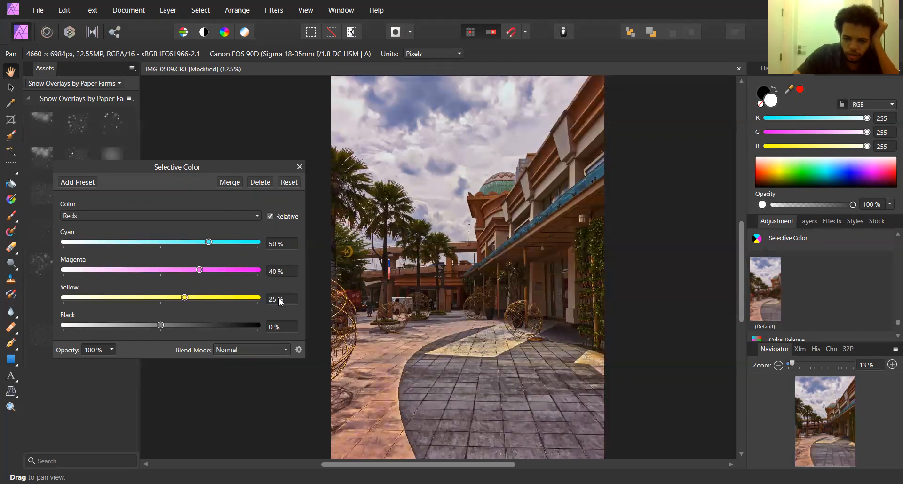
# Step: Set the Yellow amount for Reds in the Selective Color adjustment to 65%
pyautogui.click(280, 298)
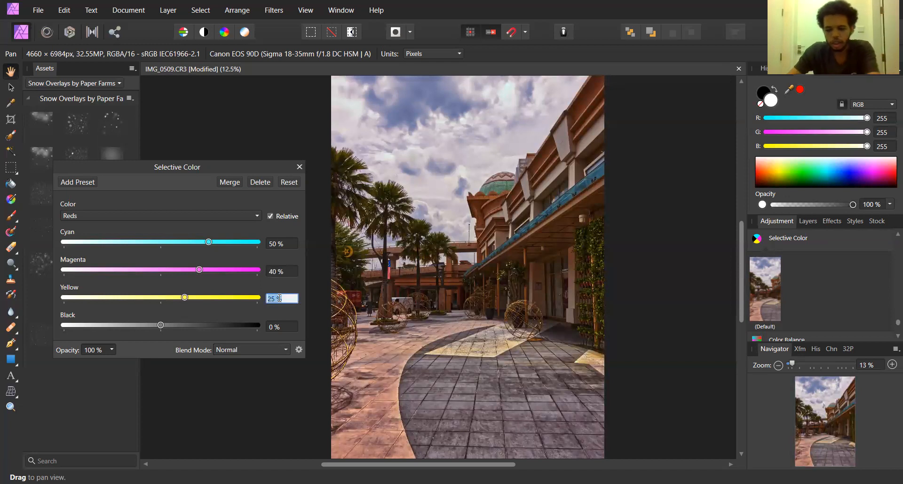
pyautogui.write('65')
pyautogui.press('Return')
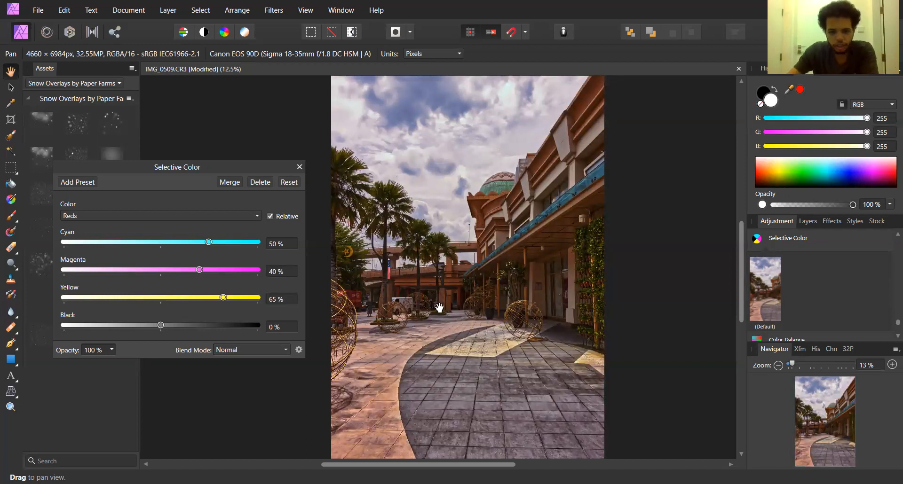
pyautogui.scroll(-2, 439, 307)
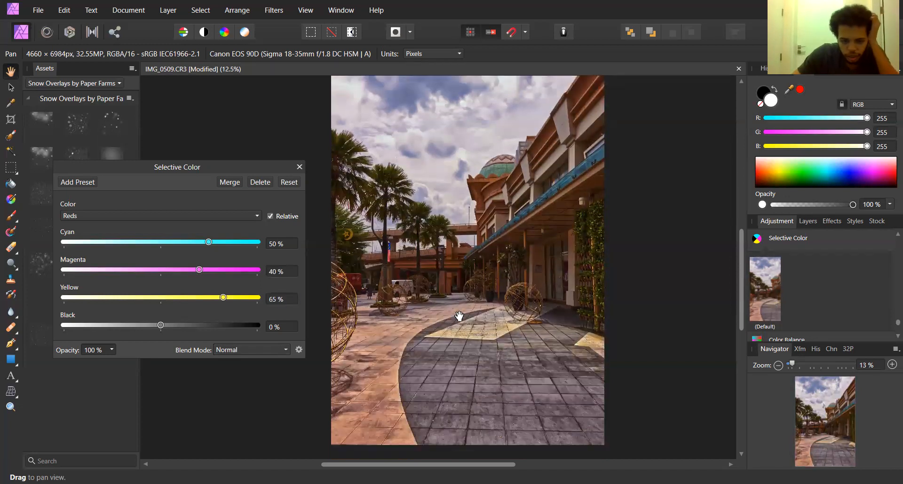
pyautogui.scroll(2, 459, 316)
# Step: Set the Black amount for Reds to -27% and finish the Selective Color adjustment
pyautogui.moveTo(162, 324); pyautogui.dragTo(270, 328)
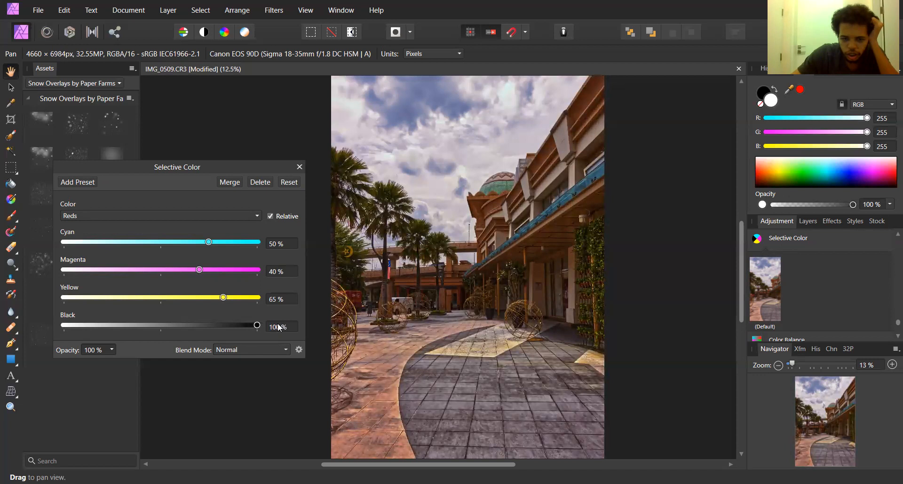
pyautogui.click(248, 349)
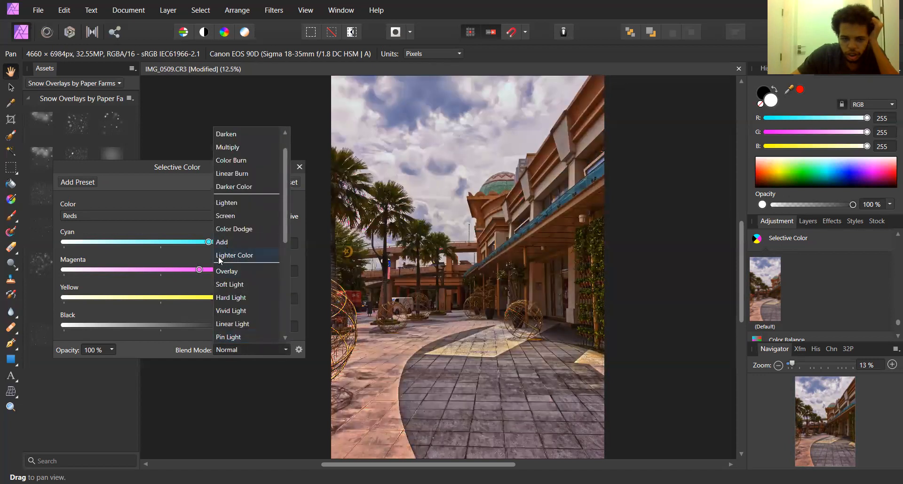
pyautogui.click(195, 197)
pyautogui.moveTo(257, 326); pyautogui.dragTo(131, 326)
pyautogui.click(278, 324)
pyautogui.write('-27')
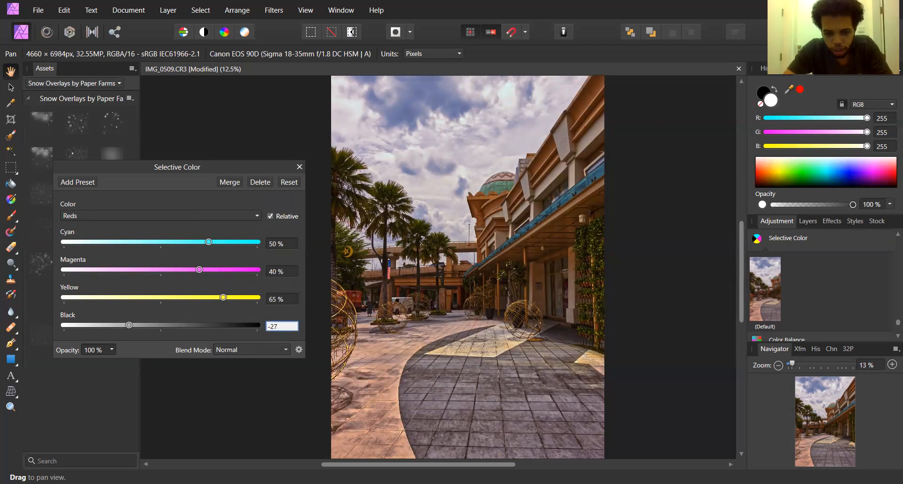
pyautogui.press('Return')
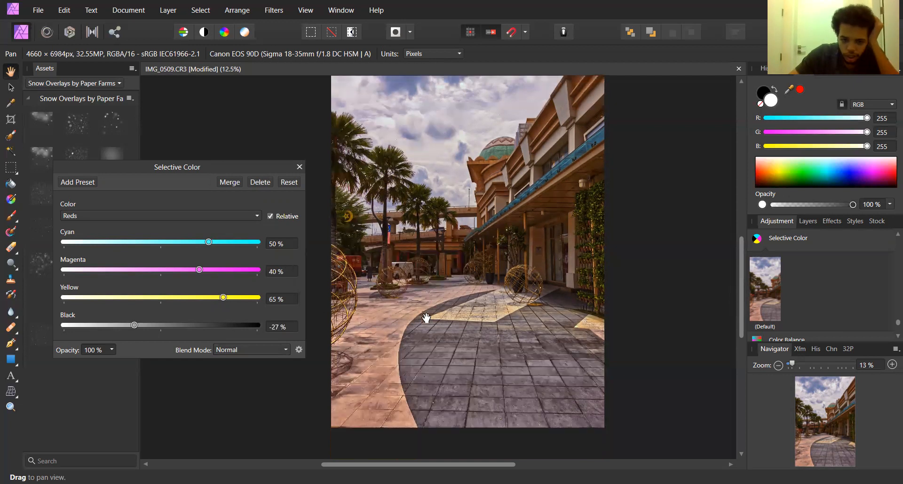
pyautogui.click(299, 167)
# Step: Add a default Color Balance adjustment and set its Midtones Cyan / Red balance to -15%
pyautogui.scroll(-8, 786, 287)
pyautogui.scroll(1, 786, 286)
pyautogui.click(781, 241)
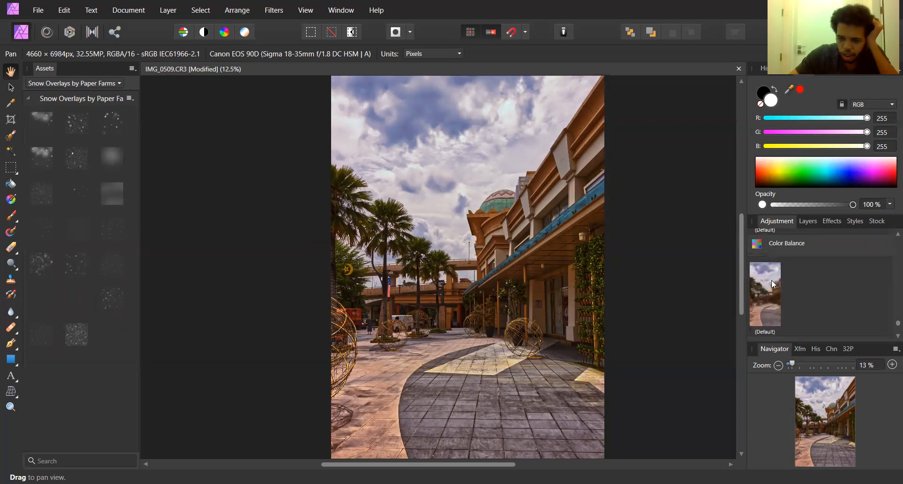
pyautogui.click(766, 295)
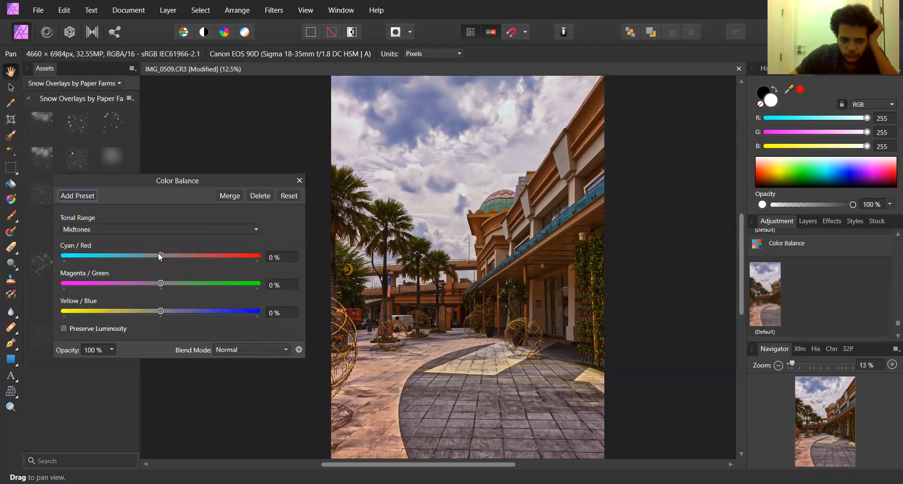
pyautogui.moveTo(162, 253); pyautogui.dragTo(189, 260)
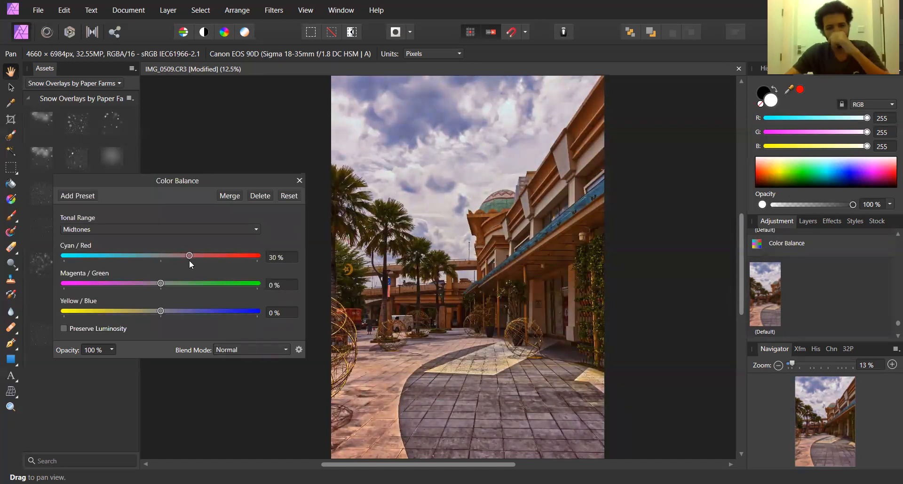
pyautogui.moveTo(188, 256); pyautogui.dragTo(146, 256)
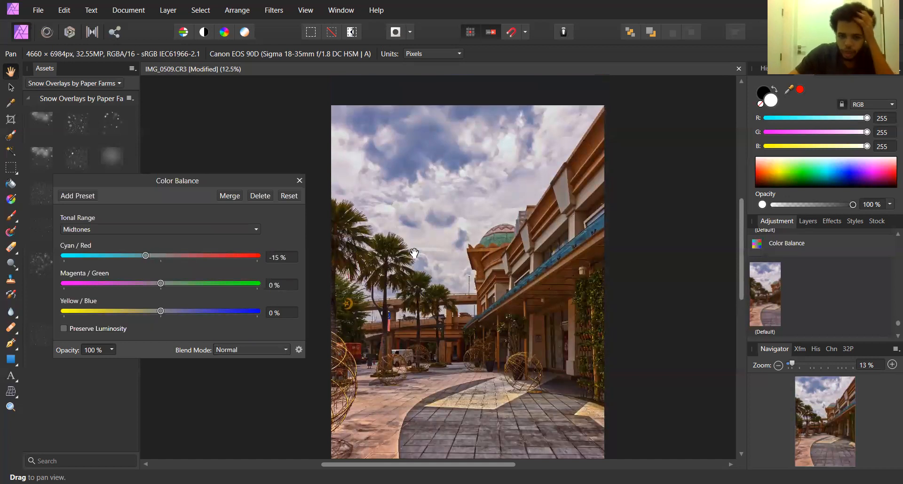
# Step: Set the Color Balance Midtones to 15% for Magenta / Green and 55% for Yellow / Blue
pyautogui.moveTo(163, 284)
pyautogui.mouseDown()
pyautogui.moveTo(190, 283)
pyautogui.moveTo(176, 283)
pyautogui.mouseUp()
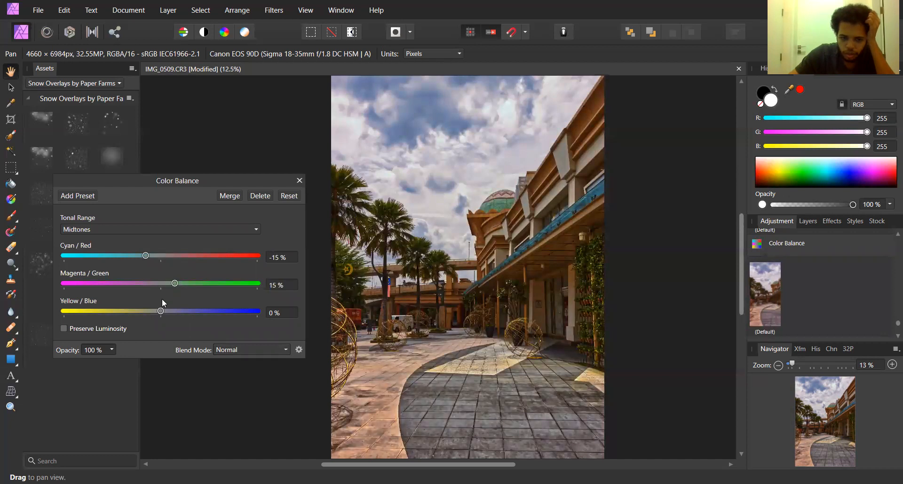
pyautogui.moveTo(160, 311); pyautogui.dragTo(215, 316)
pyautogui.scroll(2, 437, 324)
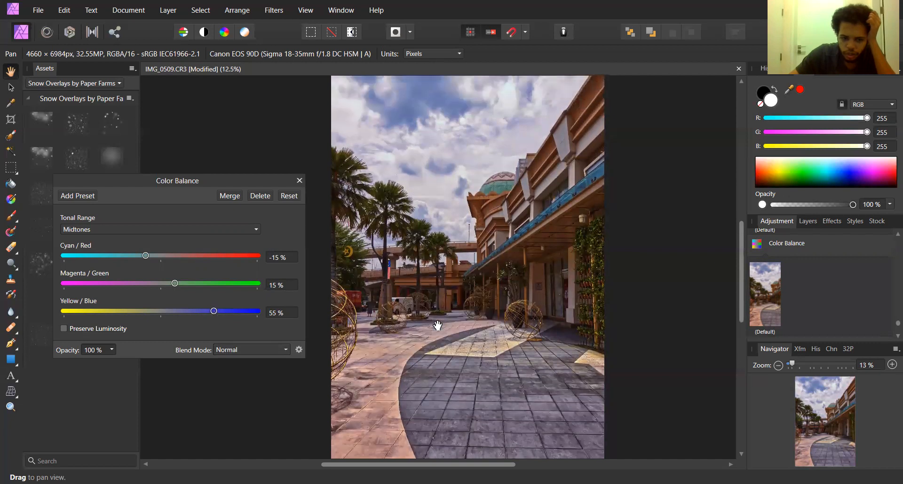
pyautogui.scroll(-2, 437, 325)
pyautogui.scroll(1, 437, 325)
# Step: Preview the available blend modes for the Color Balance adjustment, keep Normal, and close its settings
pyautogui.click(255, 350)
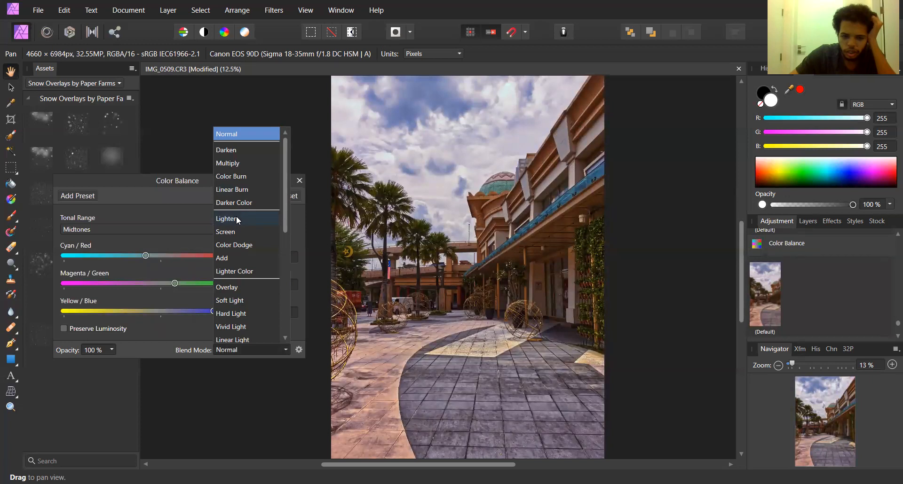
pyautogui.click(185, 184)
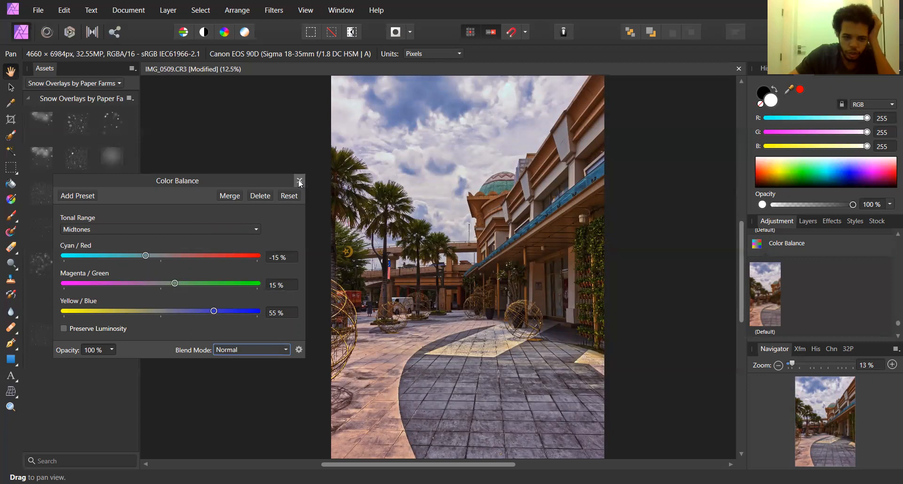
pyautogui.click(248, 354)
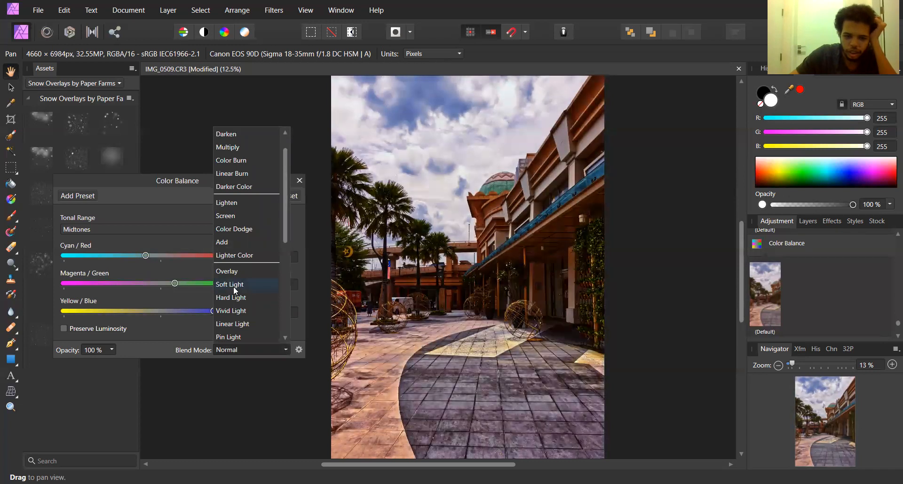
pyautogui.scroll(-1, 233, 288)
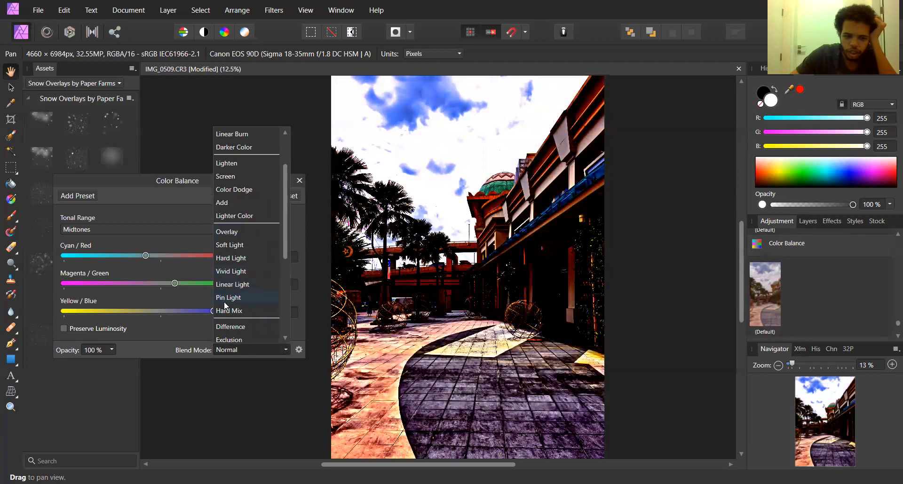
pyautogui.scroll(-1, 225, 307)
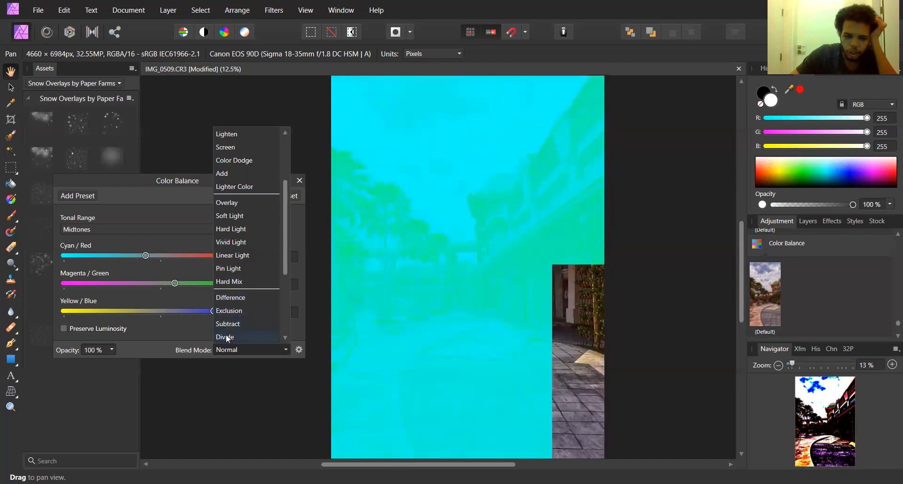
pyautogui.scroll(-2, 227, 338)
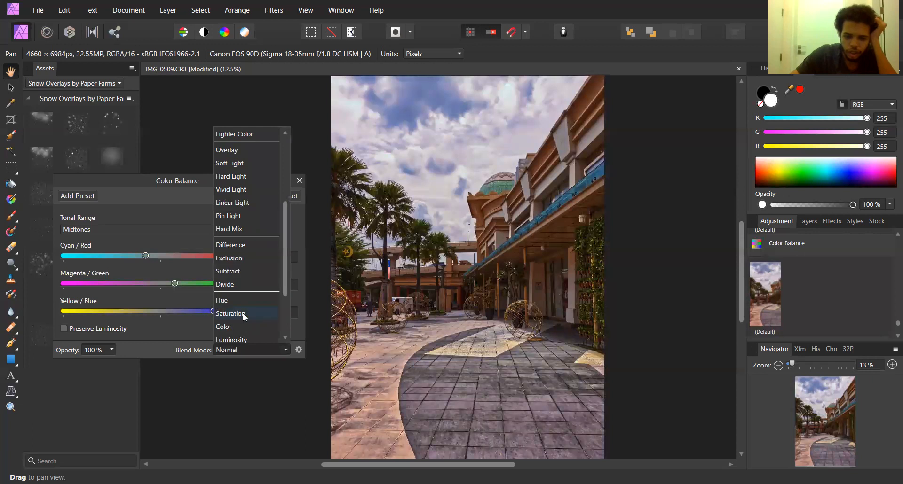
pyautogui.scroll(-2, 237, 324)
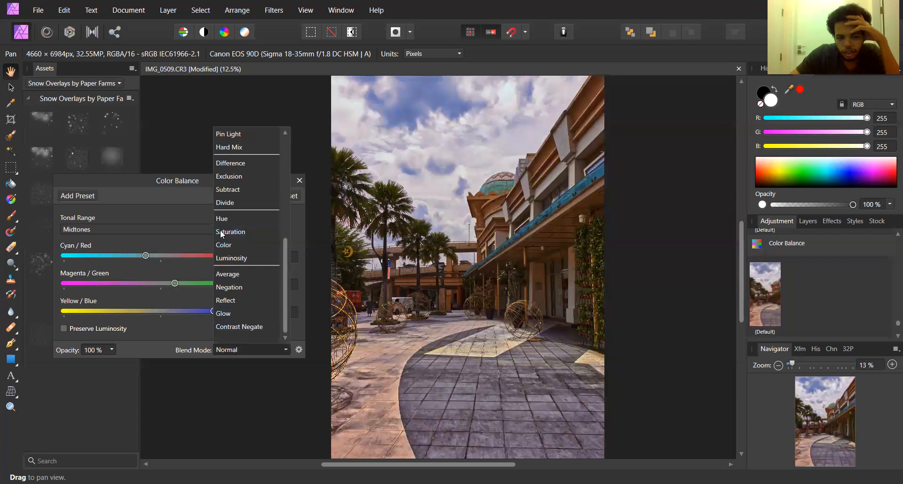
pyautogui.click(183, 217)
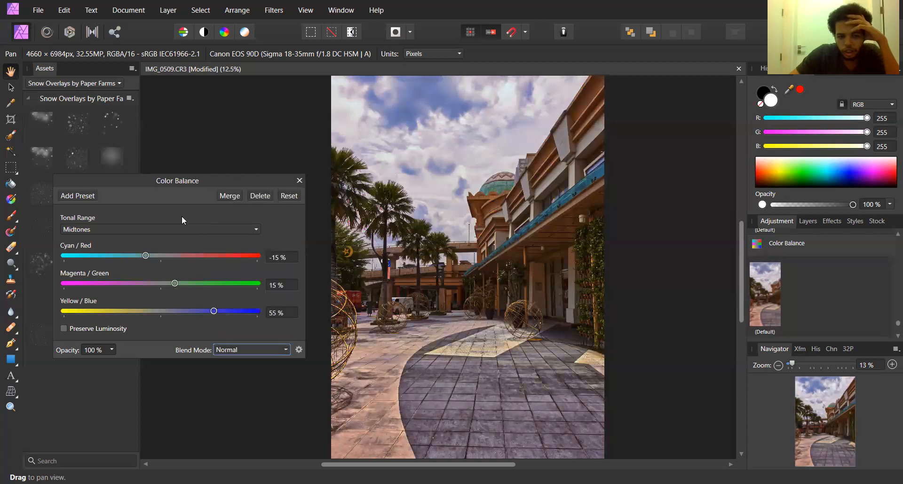
pyautogui.click(299, 179)
# Step: Try a default Invert adjustment on the photo and undo it
pyautogui.scroll(-3, 796, 281)
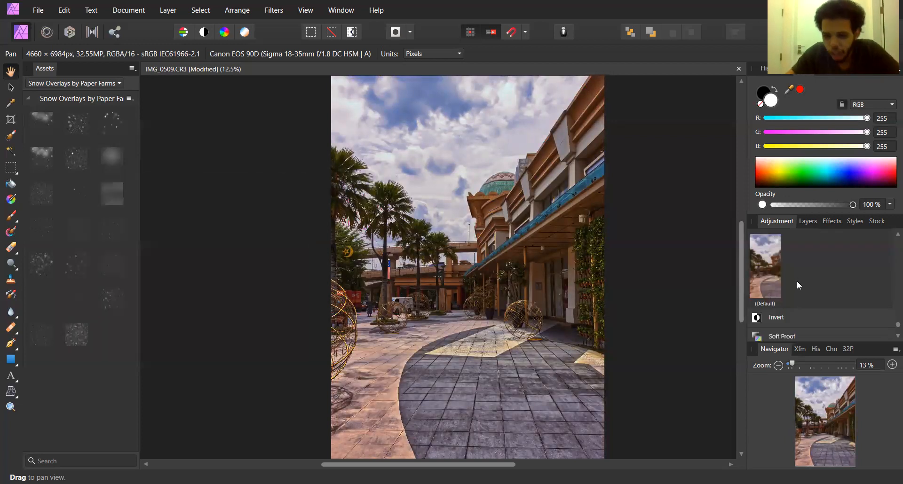
pyautogui.click(777, 261)
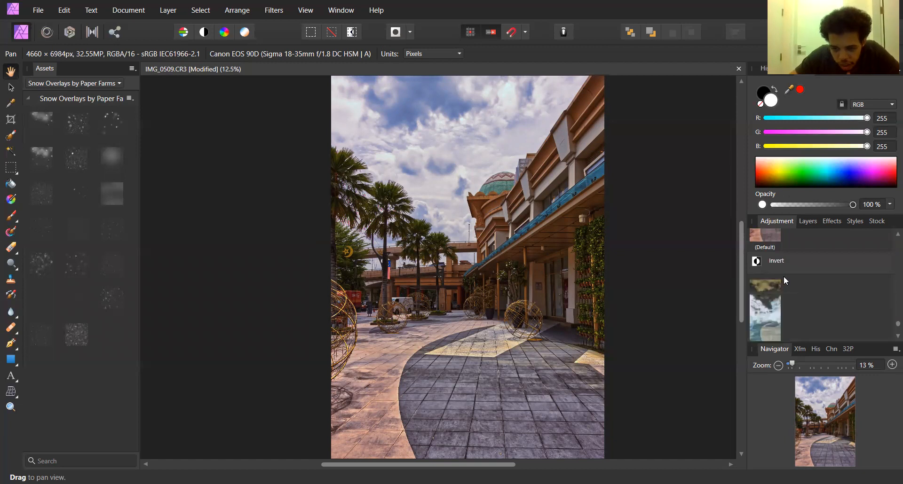
pyautogui.click(771, 281)
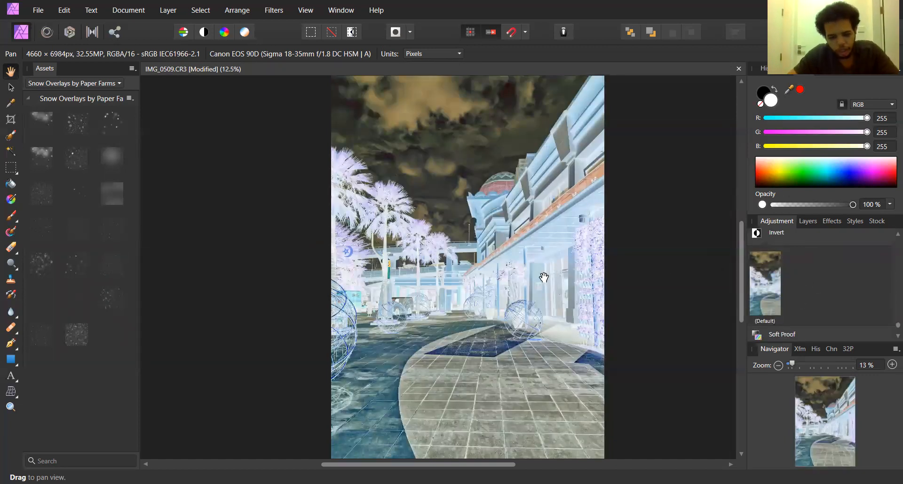
pyautogui.hotkey('ctrl', 'z')
# Step: Add a default Soft Proof adjustment and close its settings without choosing a proof profile
pyautogui.scroll(-2, 807, 267)
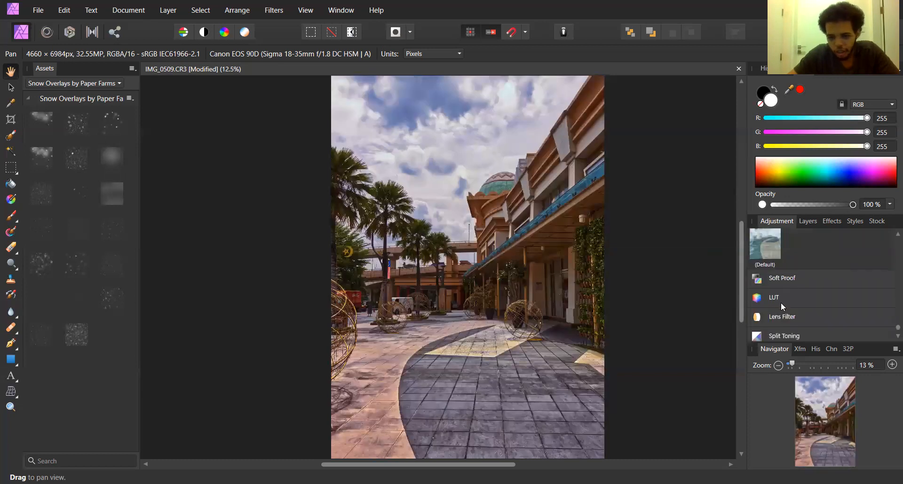
pyautogui.click(783, 277)
pyautogui.scroll(-1, 810, 292)
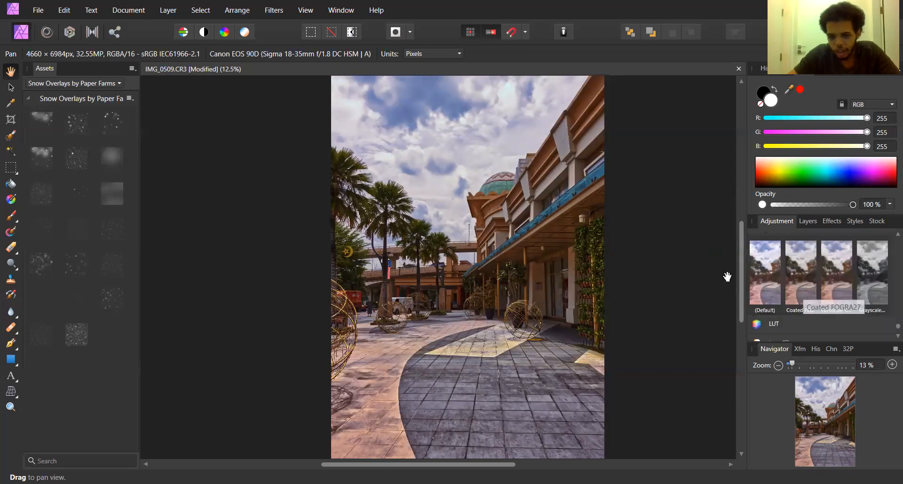
pyautogui.click(766, 273)
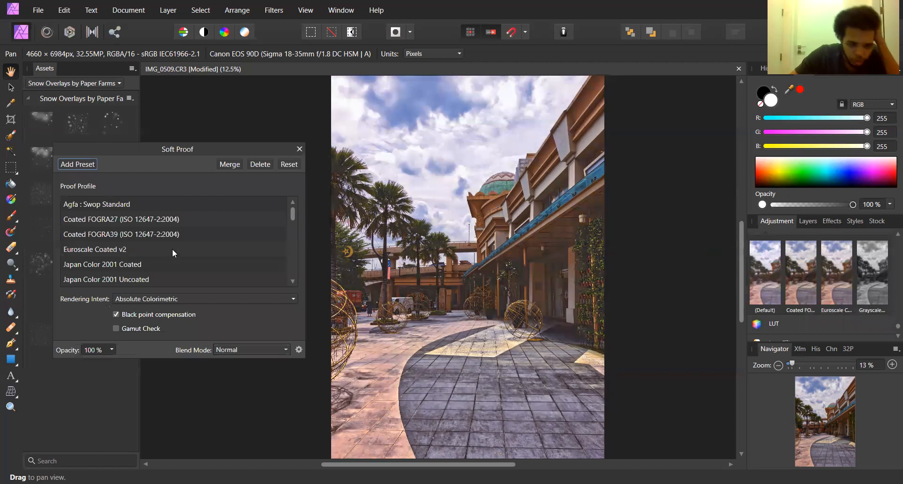
pyautogui.click(299, 149)
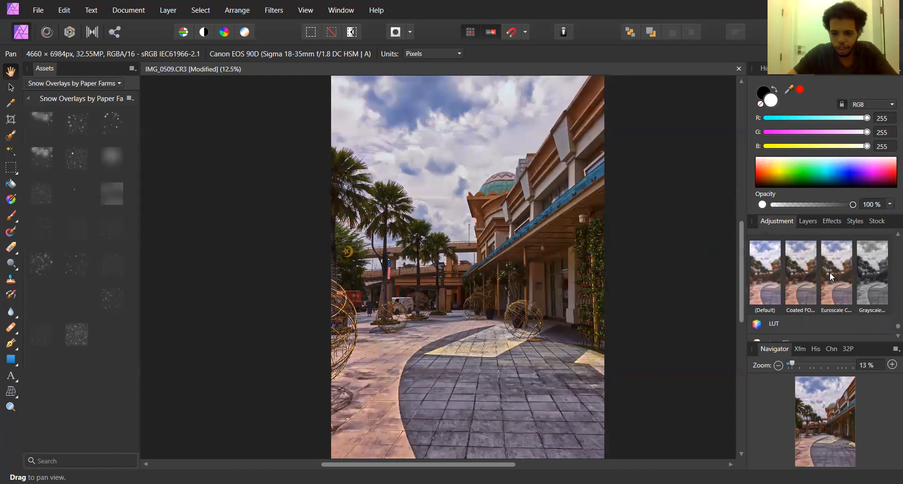
# Step: Look through the LUT presets and add a default Lens Filter adjustment to the photo
pyautogui.scroll(-1, 830, 272)
pyautogui.scroll(-1, 773, 273)
pyautogui.click(776, 273)
pyautogui.scroll(-1, 814, 288)
pyautogui.scroll(-2, 812, 287)
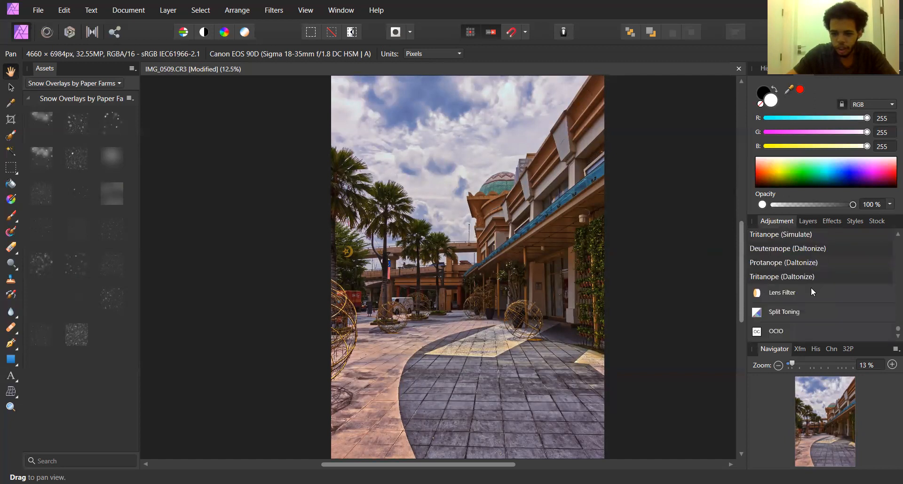
pyautogui.click(783, 292)
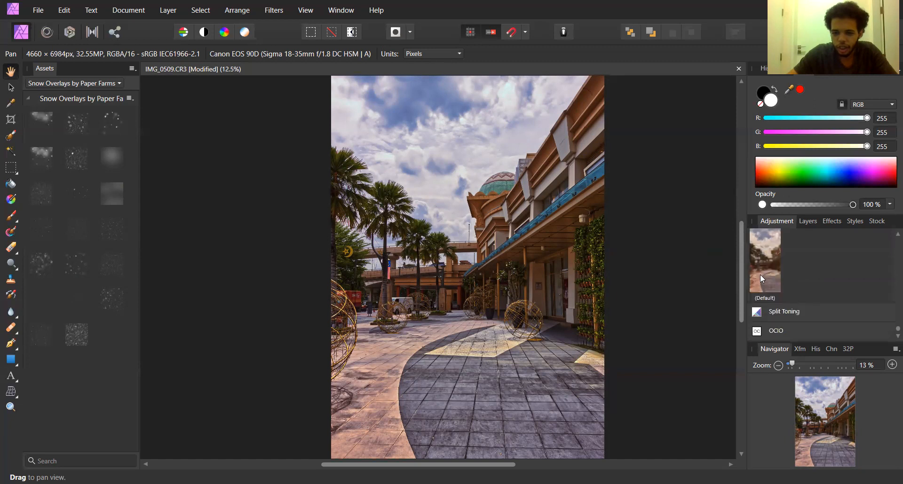
pyautogui.click(760, 275)
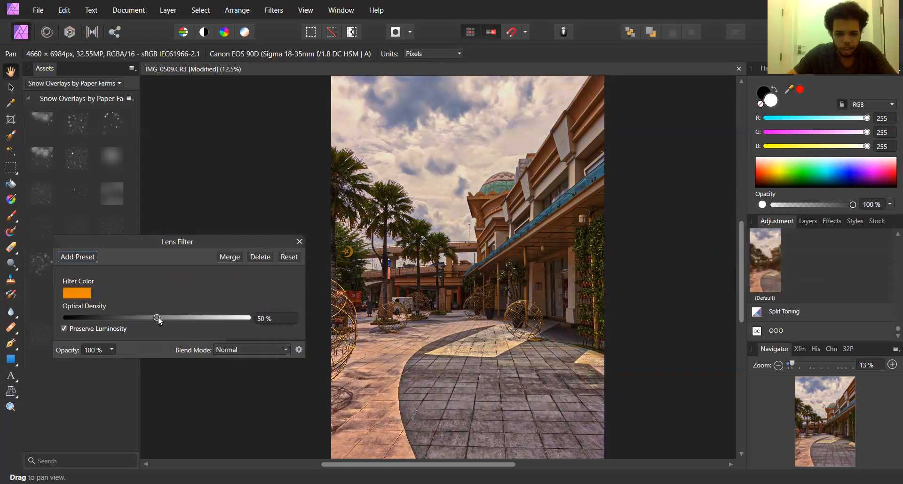
# Step: Try Optical Density values of 30% and 20% with the orange Lens Filter
pyautogui.moveTo(167, 318); pyautogui.dragTo(123, 322)
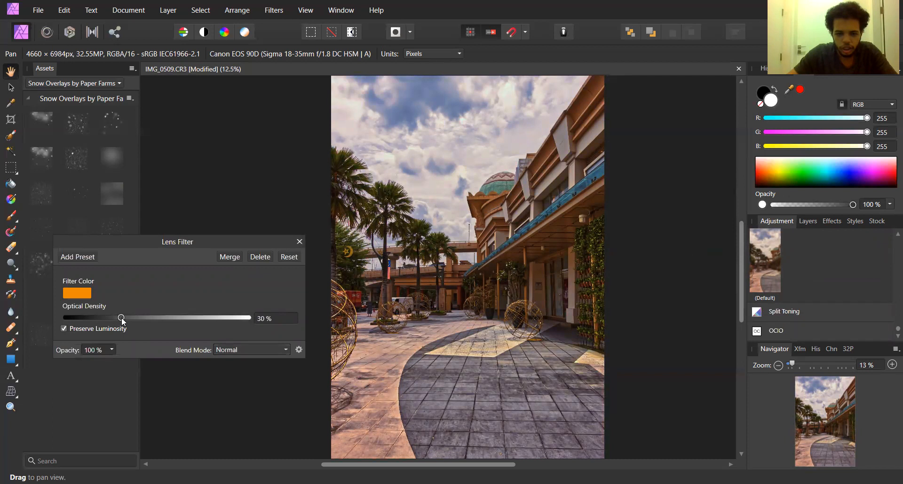
pyautogui.doubleClick(121, 318)
pyautogui.moveTo(155, 316); pyautogui.dragTo(104, 320)
# Step: Change the Lens Filter color to red, set its Optical Density to 39%, and close the adjustment
pyautogui.click(78, 292)
pyautogui.moveTo(24, 376); pyautogui.dragTo(10, 396)
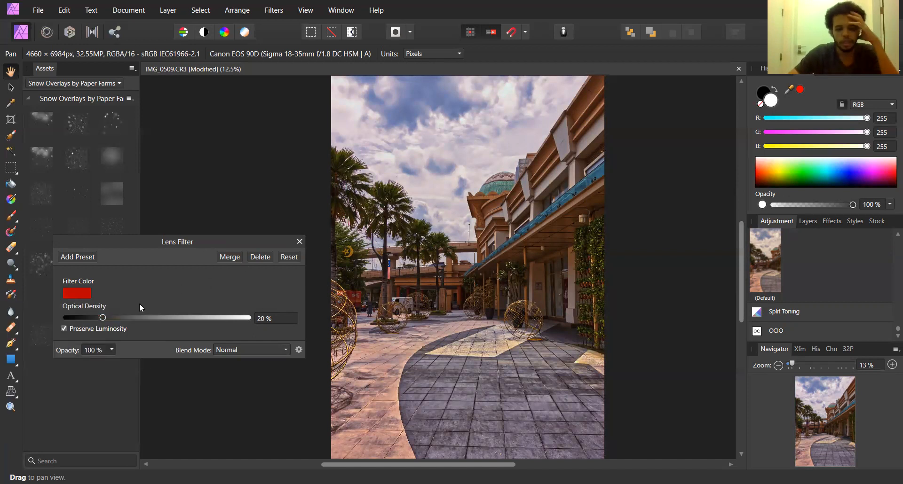
pyautogui.moveTo(104, 320); pyautogui.dragTo(137, 322)
pyautogui.scroll(-3, 443, 331)
pyautogui.scroll(5, 443, 331)
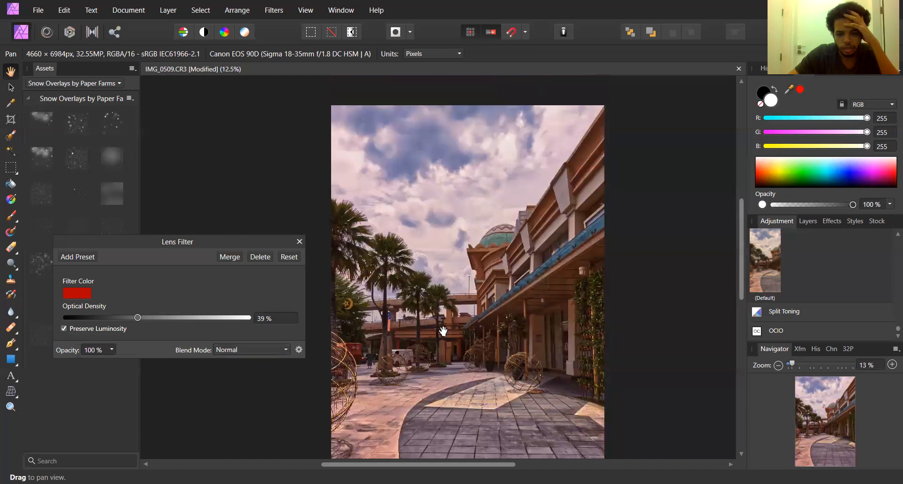
pyautogui.scroll(-3, 443, 331)
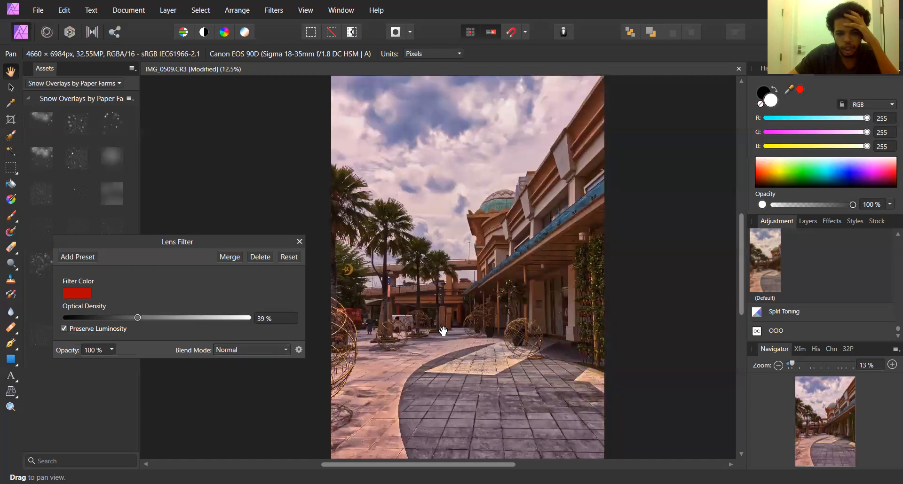
pyautogui.click(299, 241)
# Step: Add a default Split Toning adjustment to the photo
pyautogui.scroll(-1, 789, 311)
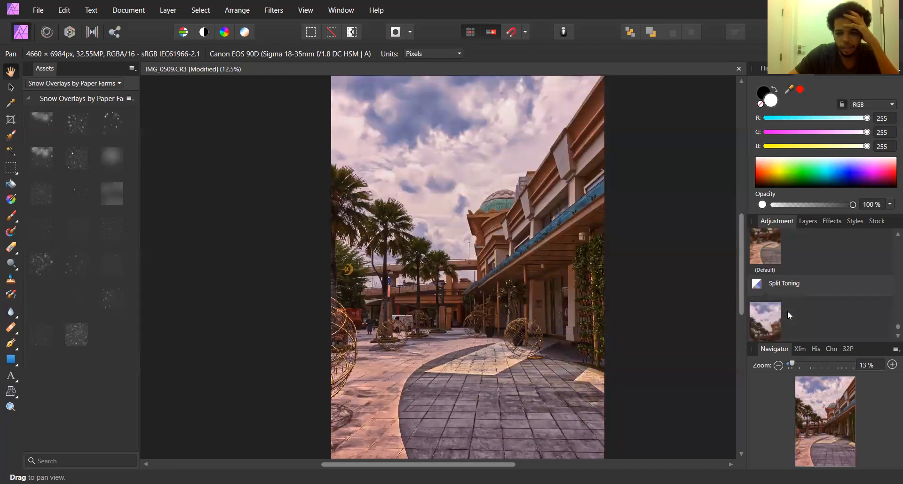
pyautogui.scroll(-2, 798, 304)
pyautogui.click(771, 278)
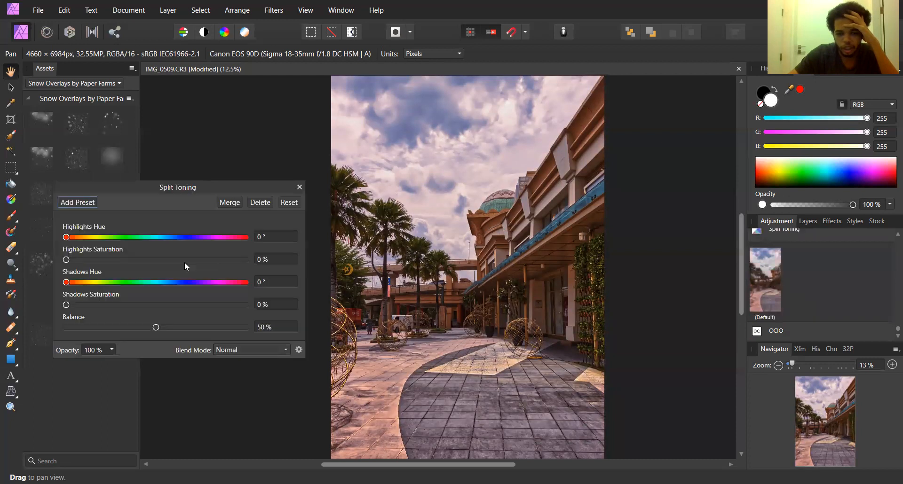
# Step: Try tinting the highlights with hues of 9.4° and 244.7° at saturations of 20% and 30%
pyautogui.moveTo(67, 258); pyautogui.dragTo(120, 262)
pyautogui.moveTo(65, 237)
pyautogui.mouseDown()
pyautogui.moveTo(126, 238)
pyautogui.moveTo(63, 241)
pyautogui.mouseUp()
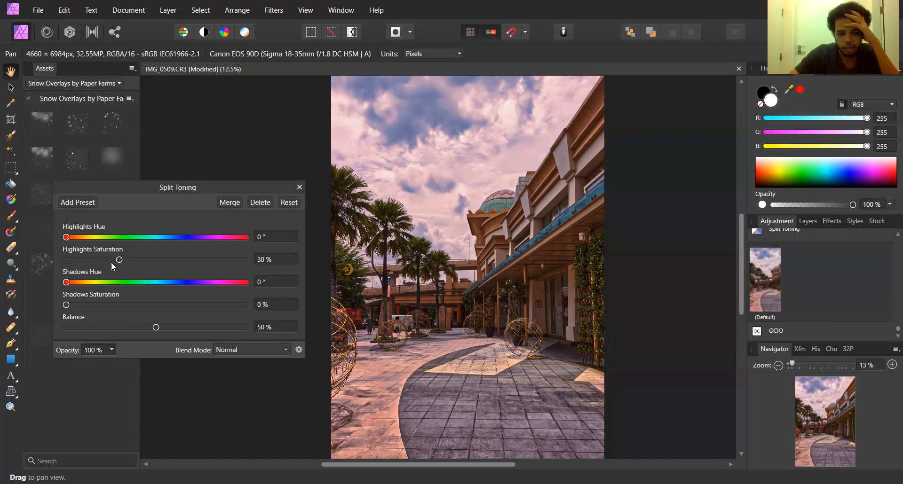
pyautogui.moveTo(109, 262)
pyautogui.mouseDown()
pyautogui.moveTo(212, 266)
pyautogui.moveTo(101, 261)
pyautogui.mouseUp()
pyautogui.moveTo(66, 237); pyautogui.dragTo(72, 239)
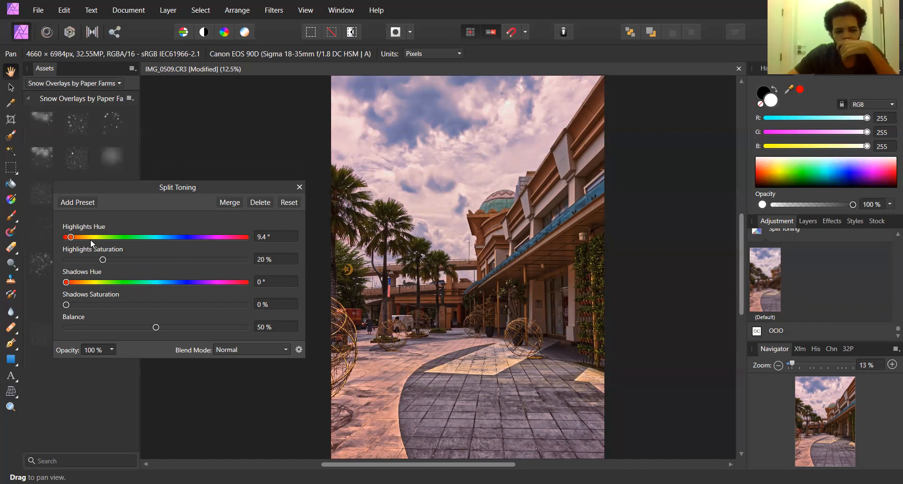
pyautogui.click(188, 238)
pyautogui.scroll(-2, 426, 287)
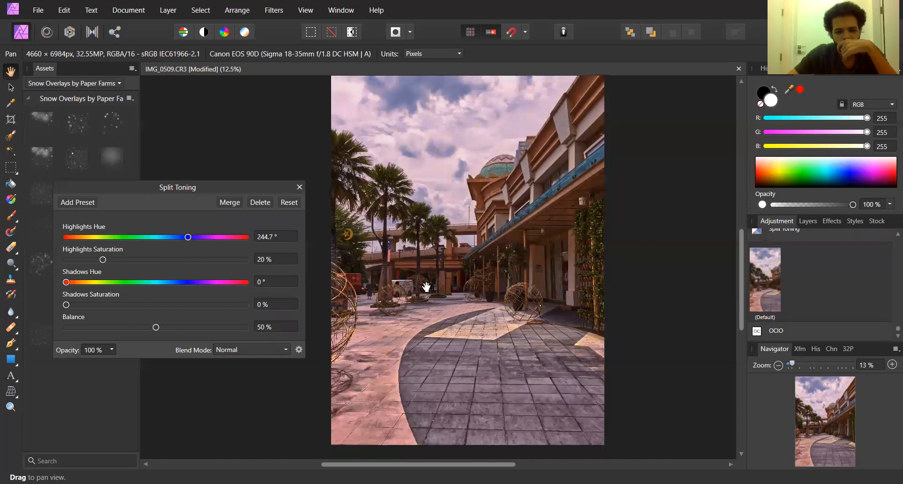
pyautogui.scroll(-1, 426, 287)
pyautogui.moveTo(104, 258); pyautogui.dragTo(121, 268)
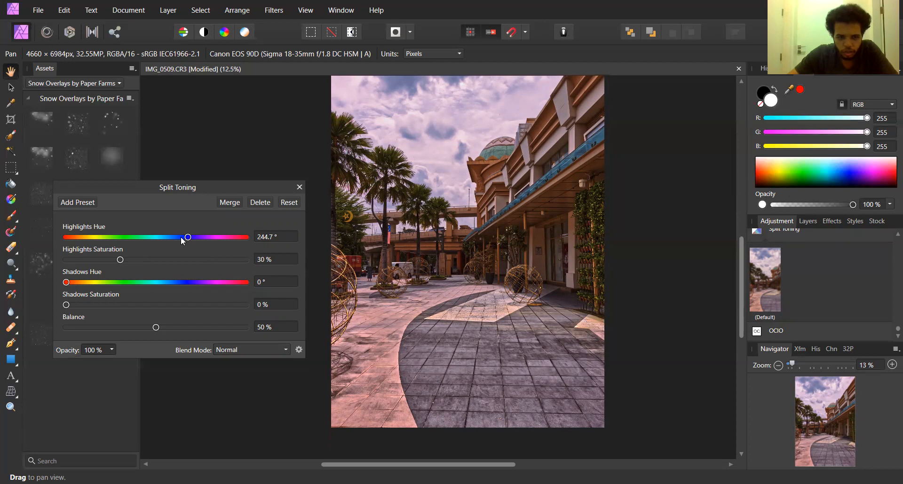
# Step: Set the Split Toning Highlights Hue to 225.8° and Highlights Saturation to 10%
pyautogui.moveTo(186, 238); pyautogui.dragTo(178, 238)
pyautogui.moveTo(119, 260); pyautogui.dragTo(86, 267)
pyautogui.scroll(4, 369, 267)
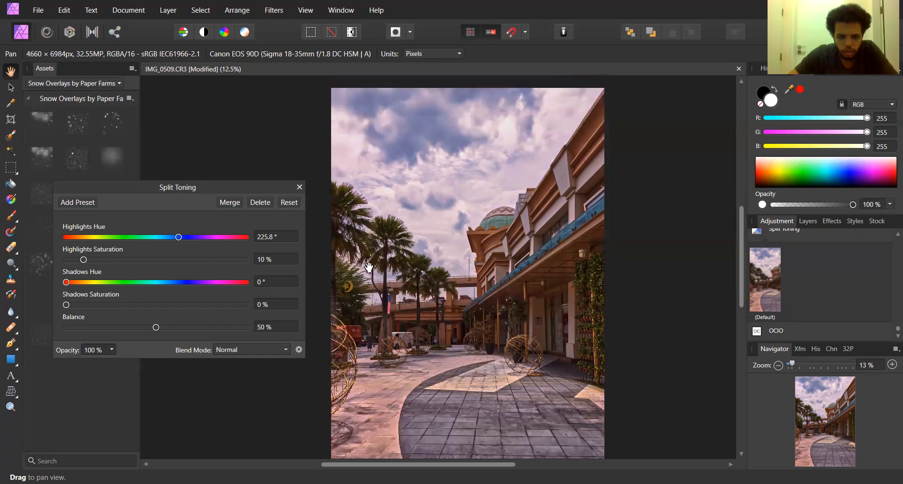
pyautogui.scroll(-1, 369, 268)
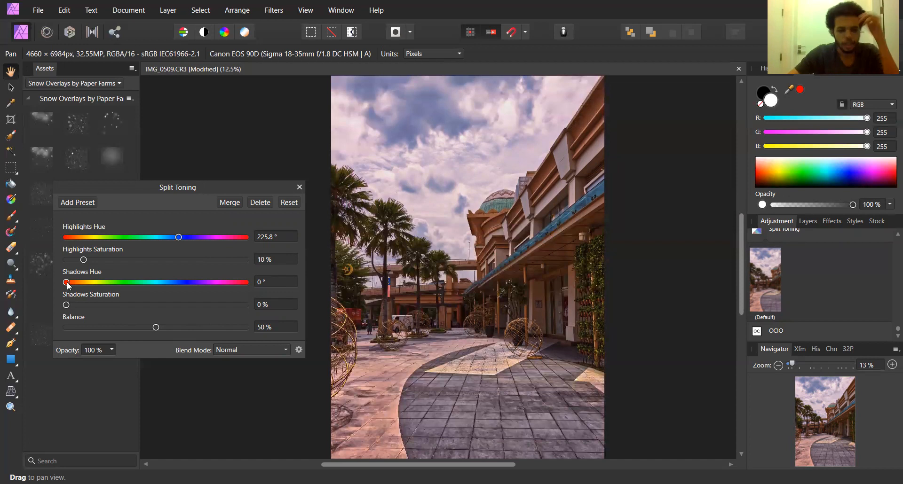
# Step: Try stronger shadow tinting at 75% and 10%, and set Shadows Hue to 240.9° with Shadows Saturation at 3%
pyautogui.moveTo(67, 305); pyautogui.dragTo(201, 317)
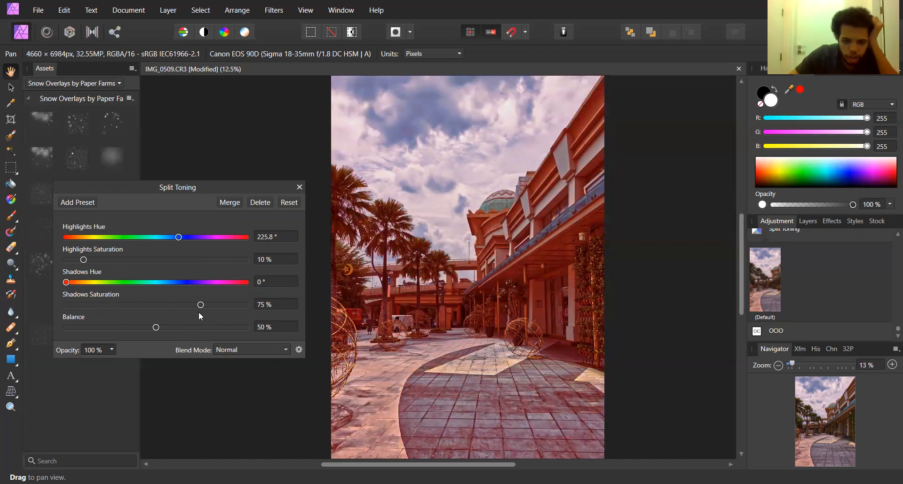
pyautogui.moveTo(143, 317); pyautogui.dragTo(85, 314)
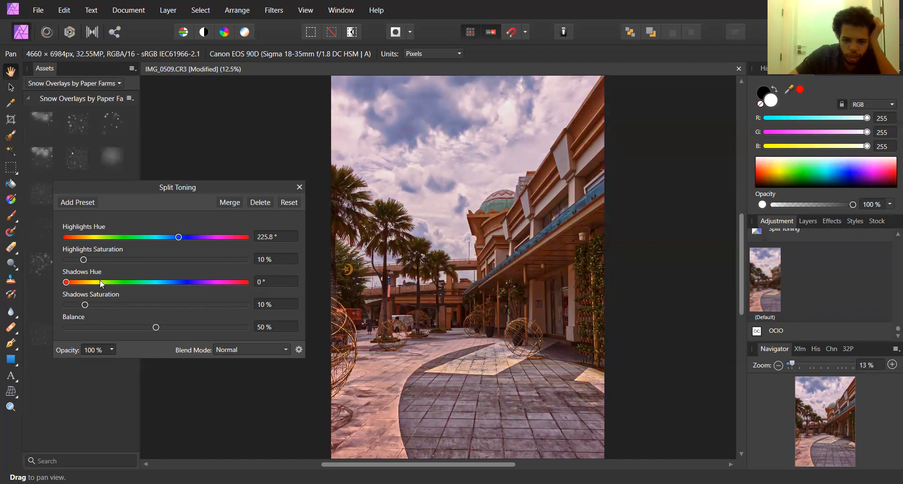
pyautogui.click(186, 283)
pyautogui.moveTo(85, 305)
pyautogui.mouseDown()
pyautogui.moveTo(99, 304)
pyautogui.moveTo(73, 307)
pyautogui.mouseUp()
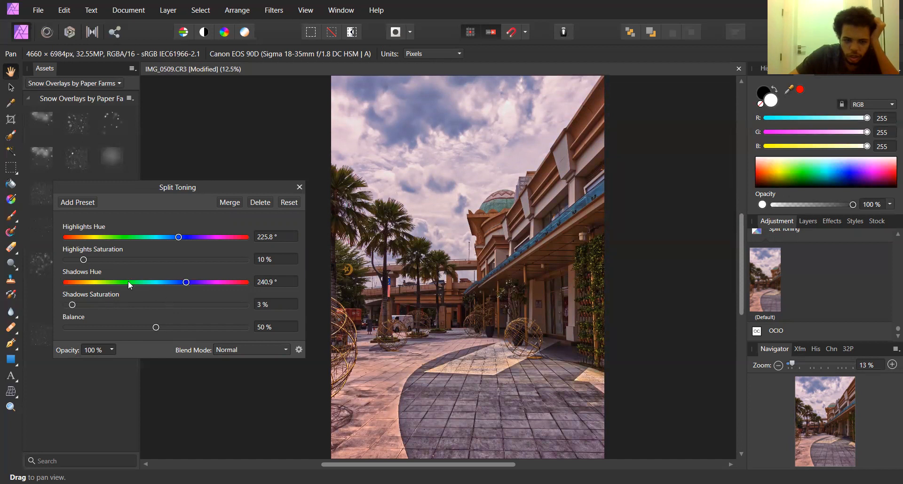
# Step: Set the Split Toning Shadows Hue to 243.8° and the Balance to 100%
pyautogui.moveTo(190, 282); pyautogui.dragTo(185, 285)
pyautogui.moveTo(172, 327); pyautogui.dragTo(233, 327)
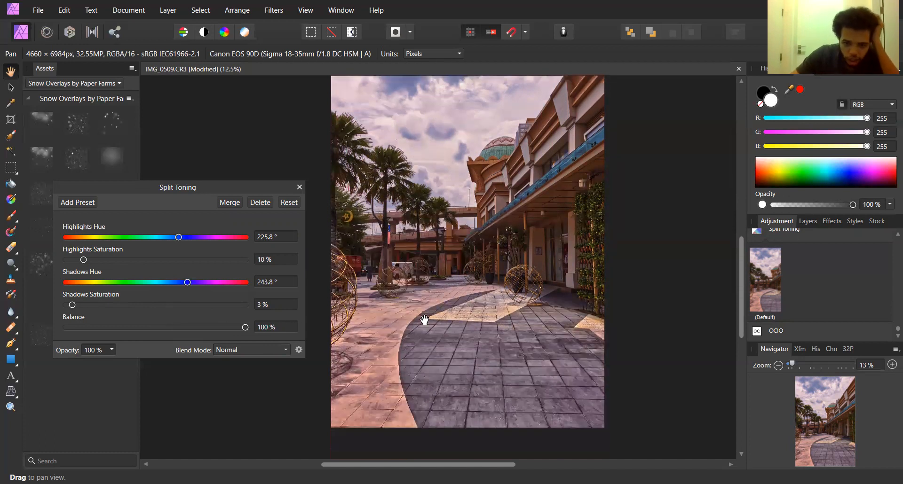
pyautogui.click(299, 187)
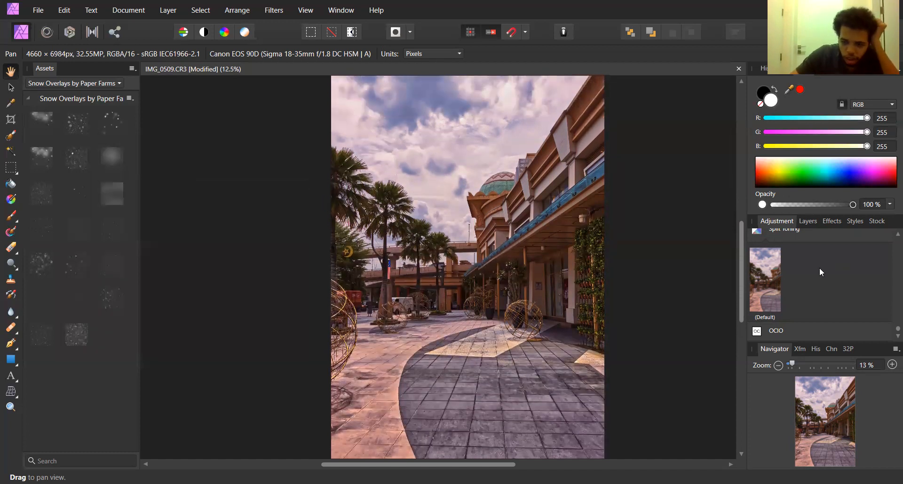
# Step: Add a default OCIO adjustment, checking its source and destination color spaces and blend modes while keeping Normal
pyautogui.scroll(-2, 797, 332)
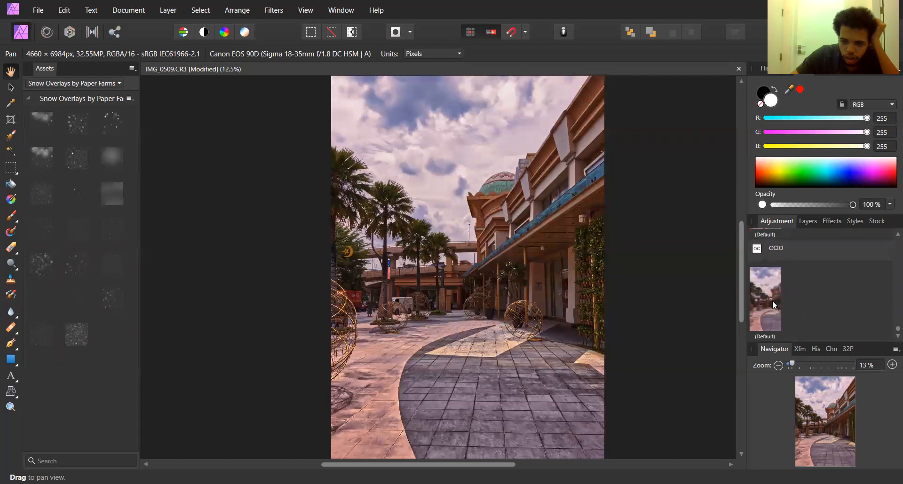
pyautogui.click(774, 306)
pyautogui.click(170, 300)
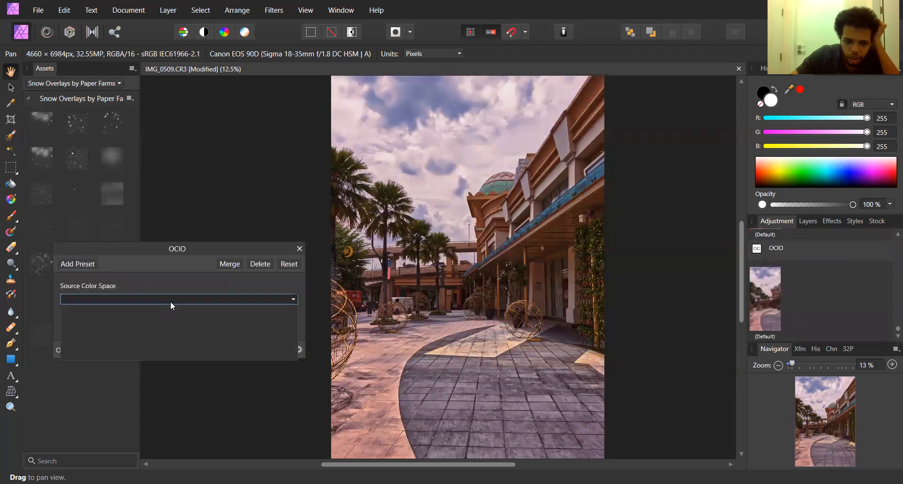
pyautogui.click(171, 301)
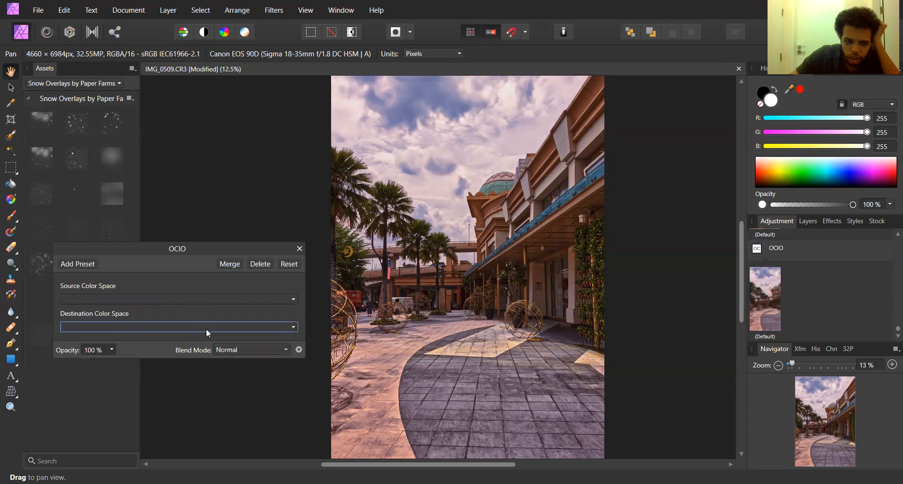
pyautogui.click(242, 354)
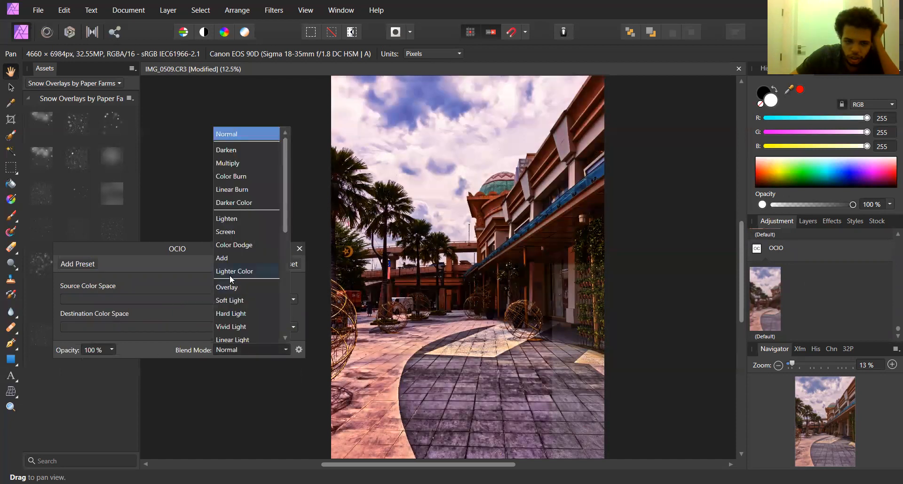
pyautogui.click(173, 261)
pyautogui.click(300, 249)
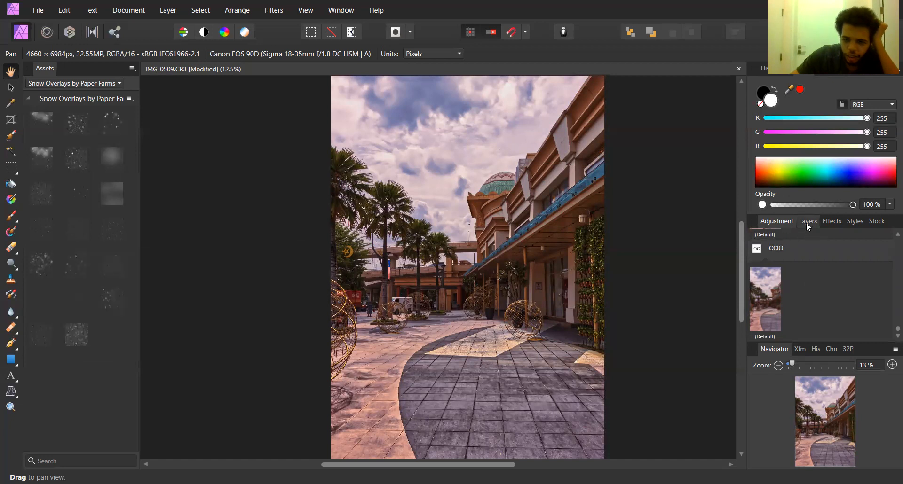
# Step: Review the stack of adjustment layers and the available adjustment presets
pyautogui.click(807, 221)
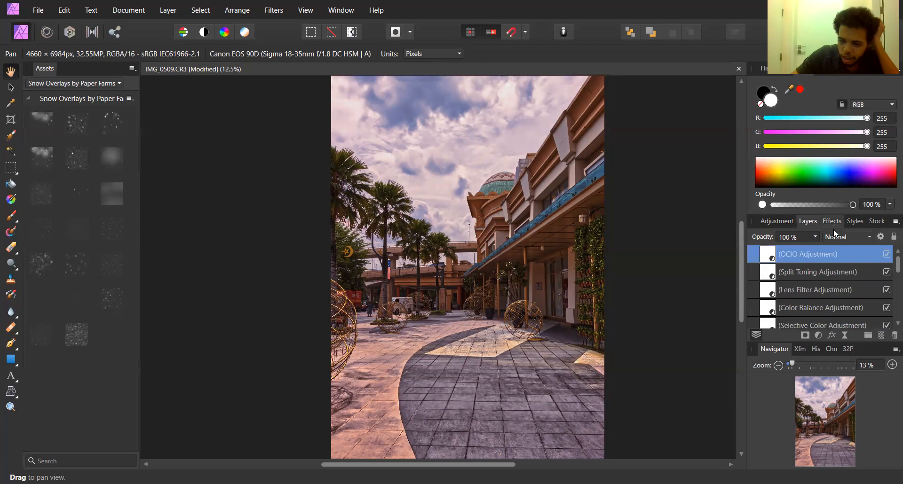
pyautogui.scroll(-5, 842, 280)
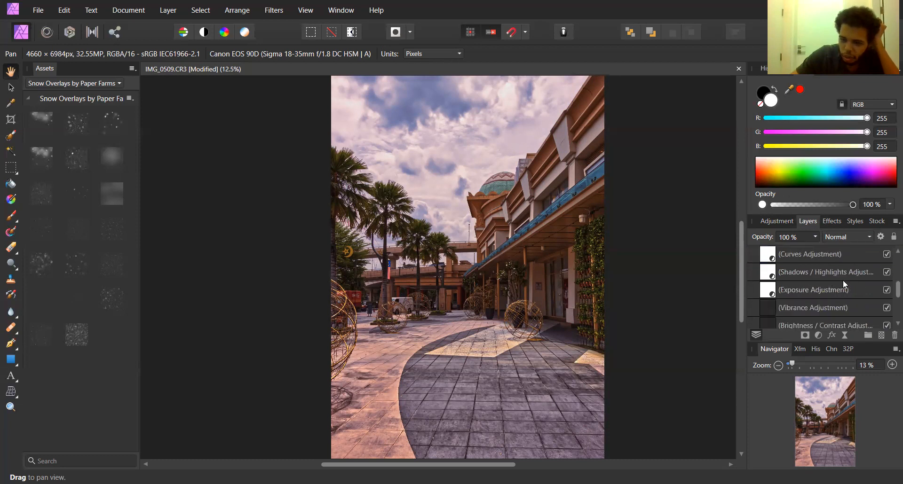
pyautogui.scroll(5, 824, 269)
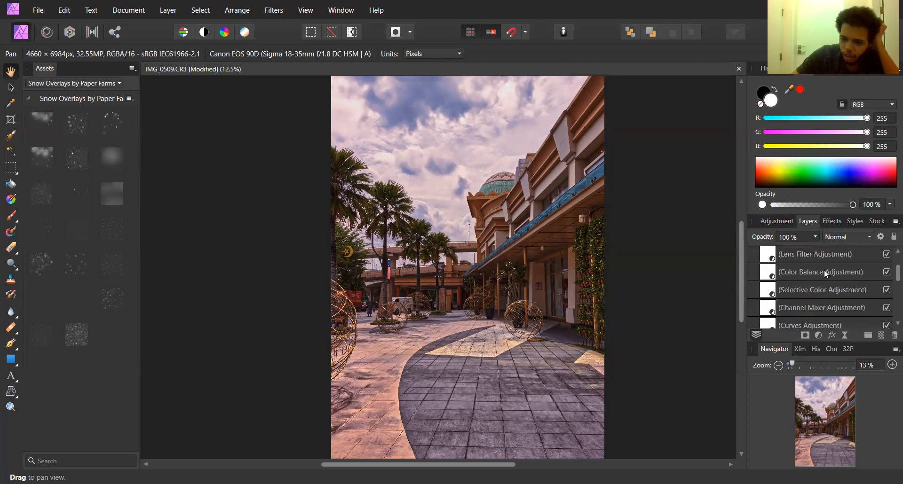
pyautogui.click(776, 221)
pyautogui.scroll(10, 831, 276)
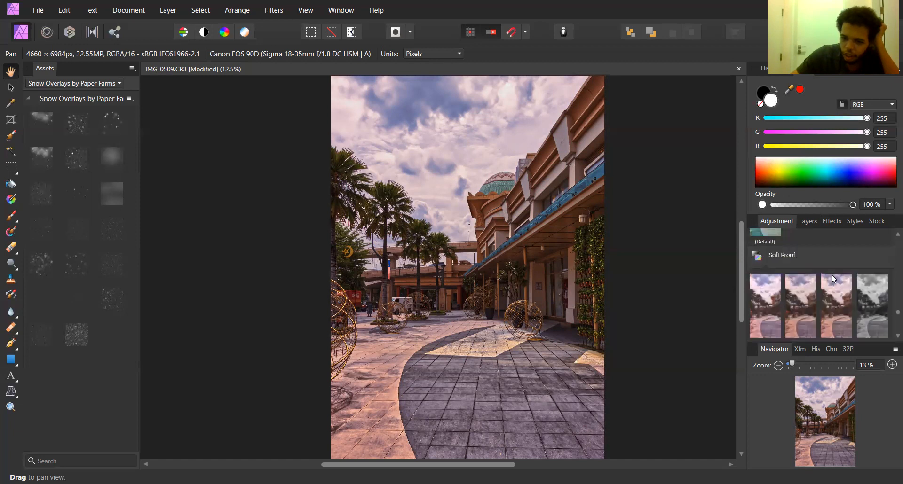
pyautogui.scroll(4, 831, 285)
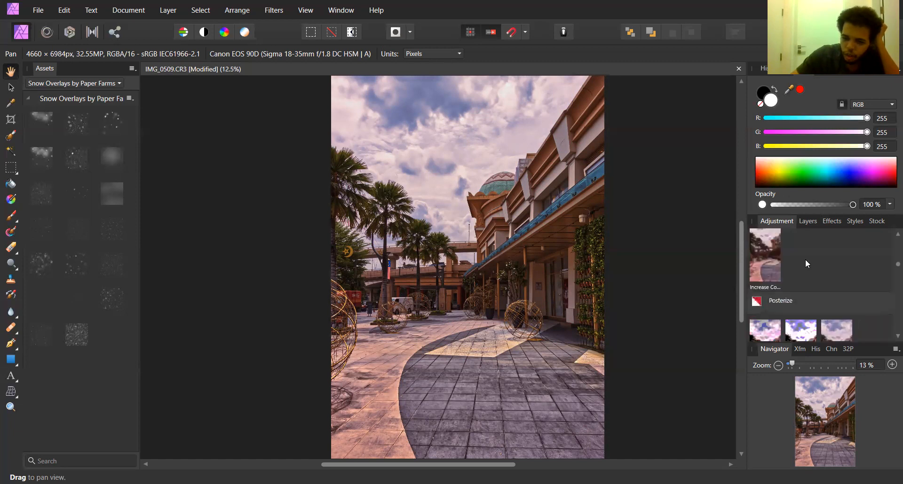
pyautogui.click(805, 221)
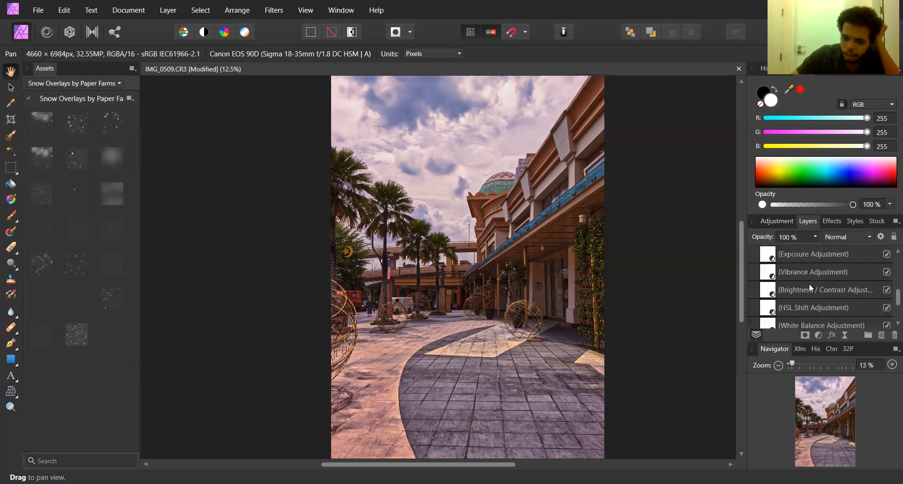
# Step: Try a Gaussian Blur effect with a 100 px radius and Preserve alpha on the OCIO layer, and disable it
pyautogui.click(832, 225)
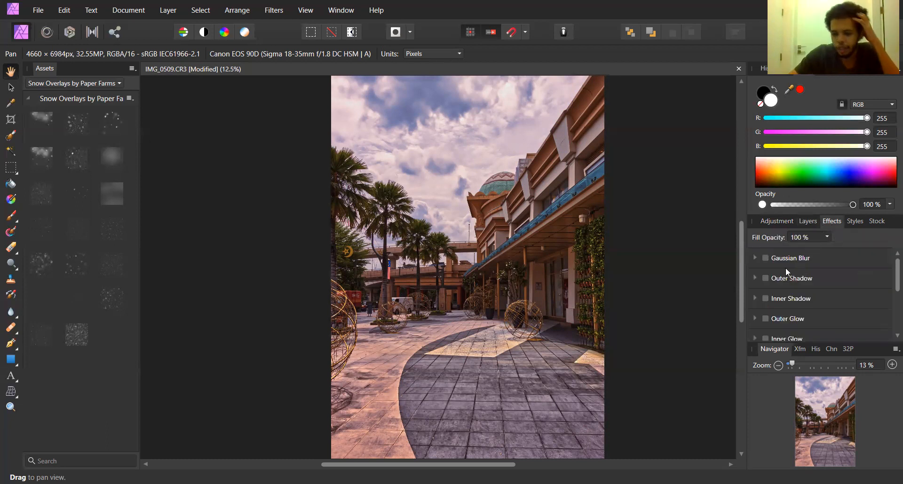
pyautogui.click(761, 259)
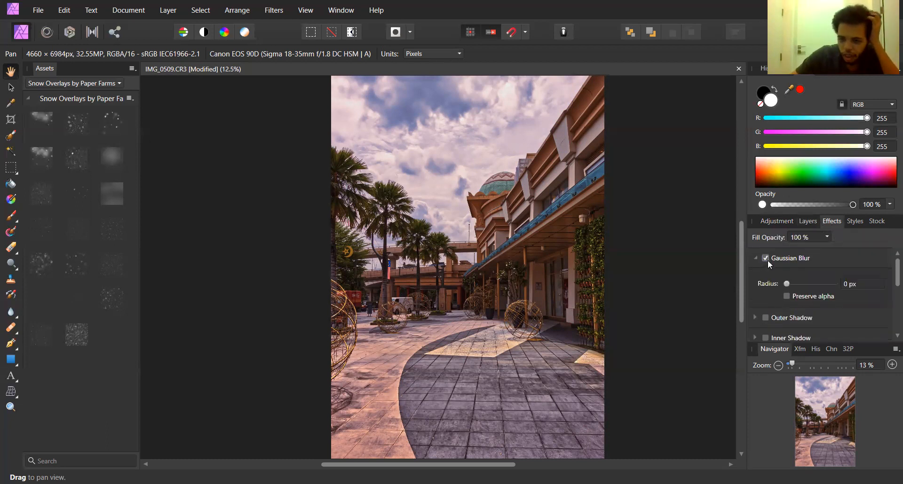
pyautogui.moveTo(787, 284); pyautogui.dragTo(824, 284)
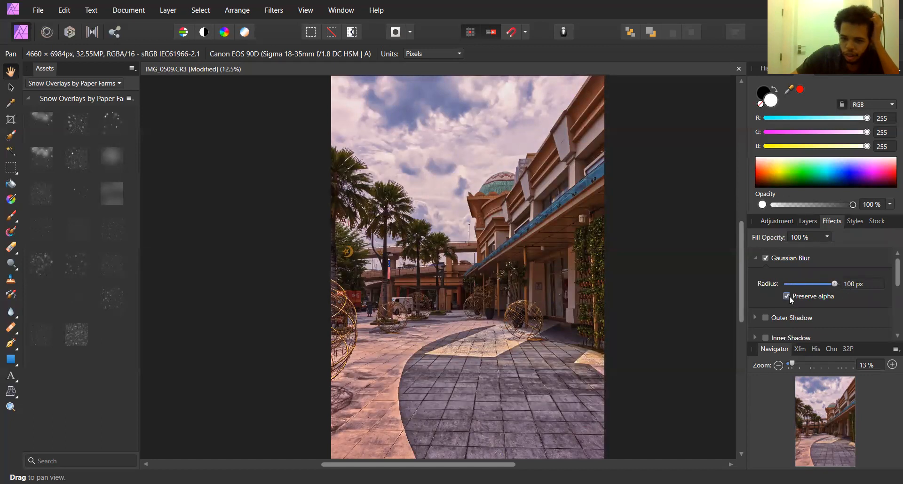
pyautogui.click(765, 258)
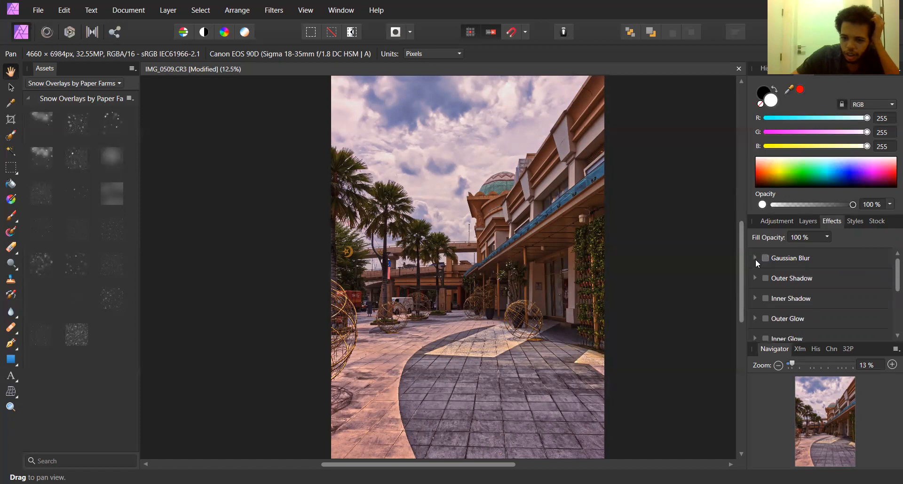
# Step: Try the default Outer Shadow and Inner Shadow effects on the OCIO layer, disabling each one
pyautogui.click(765, 279)
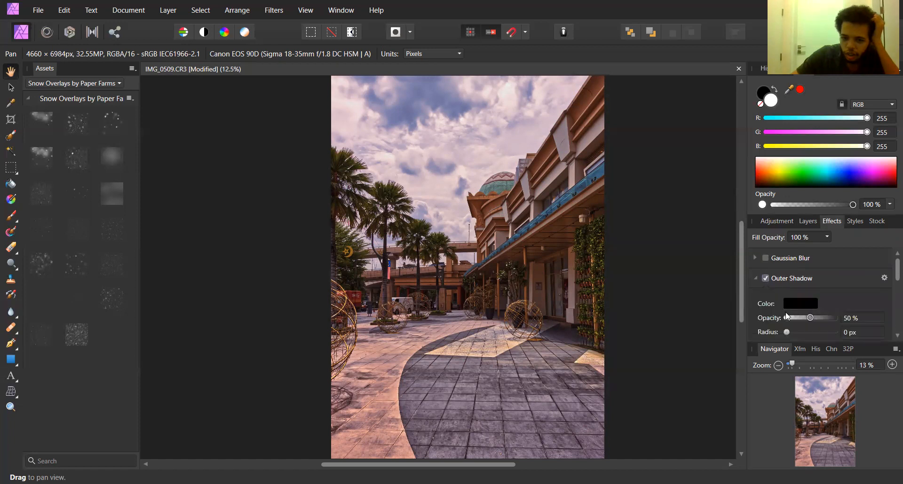
pyautogui.click(765, 279)
pyautogui.scroll(-1, 782, 301)
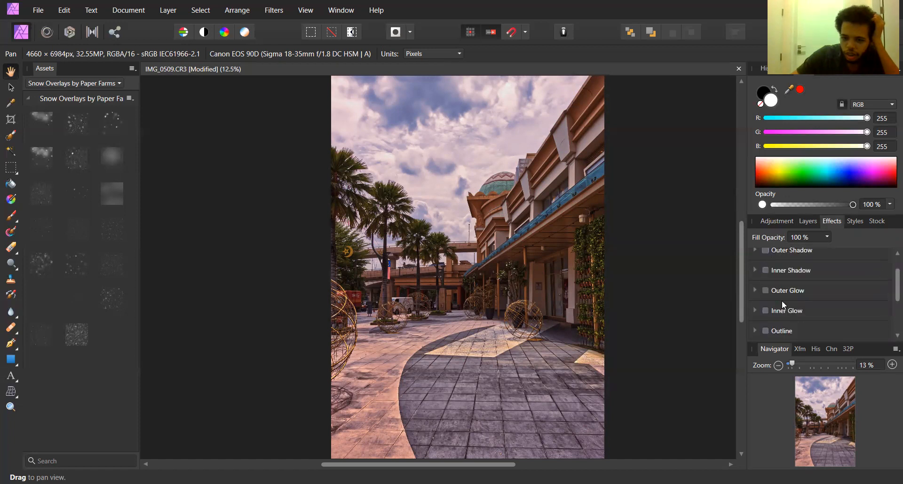
pyautogui.click(765, 271)
pyautogui.click(765, 271)
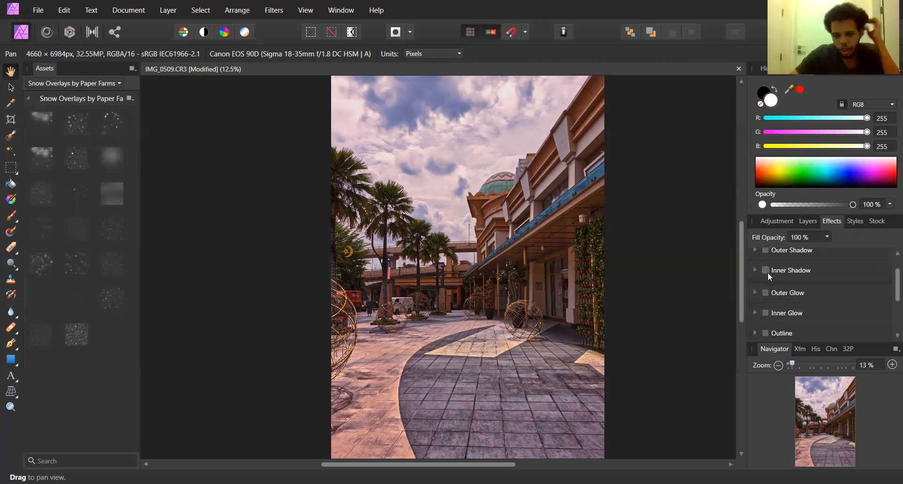
# Step: Try an Outer Glow effect with reduced opacity on the OCIO layer, and disable it
pyautogui.click(765, 291)
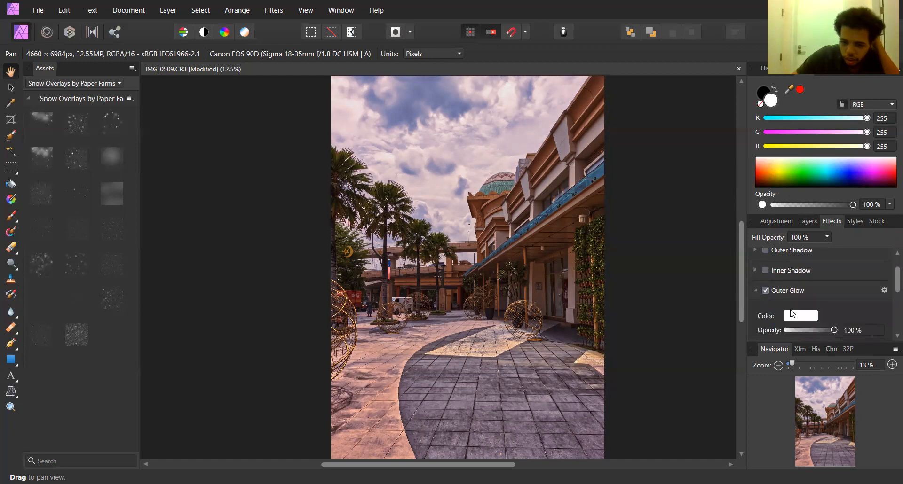
pyautogui.scroll(-1, 799, 311)
pyautogui.moveTo(834, 302)
pyautogui.mouseDown()
pyautogui.moveTo(786, 305)
pyautogui.moveTo(824, 302)
pyautogui.mouseUp()
pyautogui.click(765, 263)
pyautogui.scroll(-1, 775, 281)
# Step: Enable an Inner Glow effect in red (255, 6, 6) with 100% opacity and a 100 px radius
pyautogui.click(766, 255)
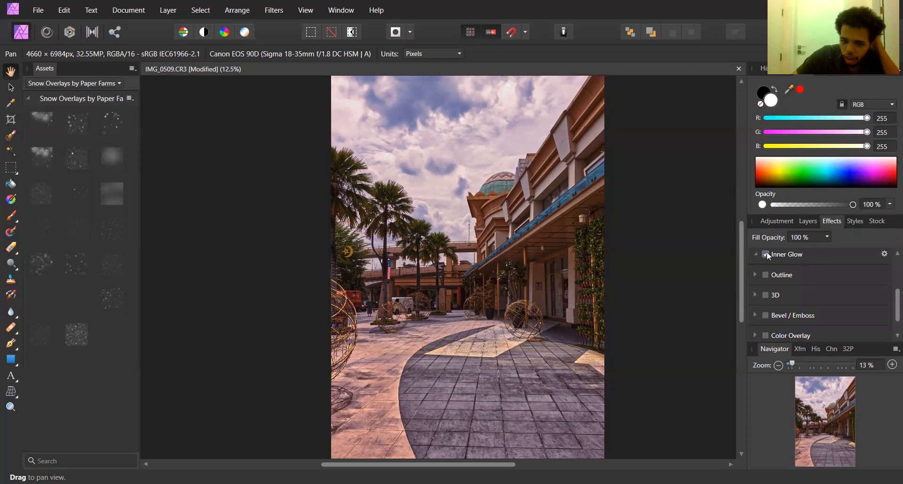
pyautogui.moveTo(789, 308)
pyautogui.mouseDown()
pyautogui.moveTo(843, 308)
pyautogui.moveTo(772, 311)
pyautogui.mouseUp()
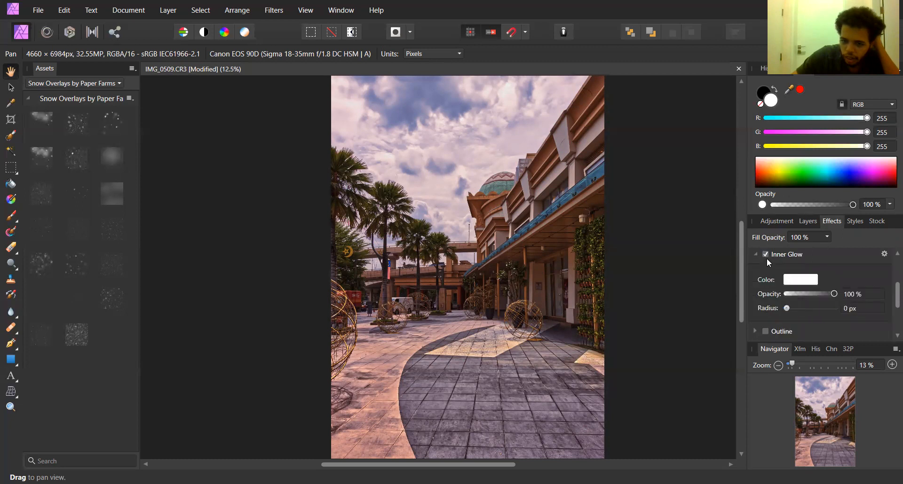
pyautogui.click(792, 279)
pyautogui.moveTo(755, 367); pyautogui.dragTo(717, 376)
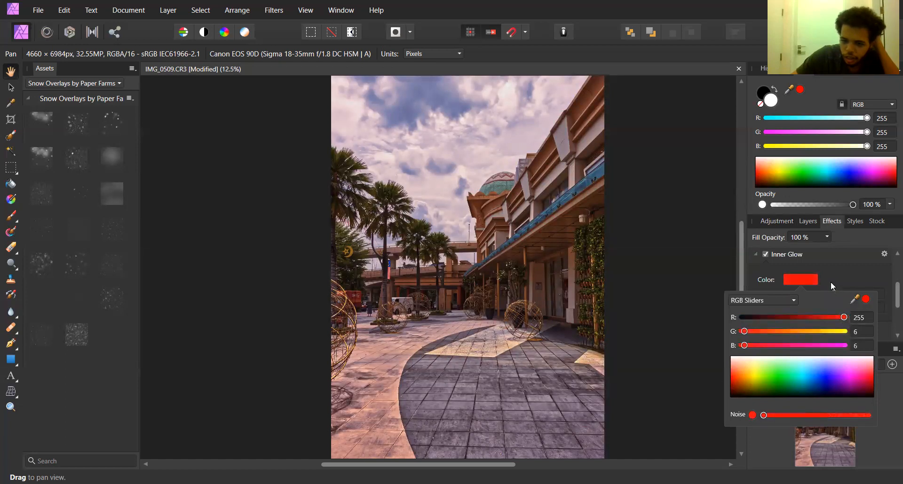
pyautogui.moveTo(833, 294); pyautogui.dragTo(778, 295)
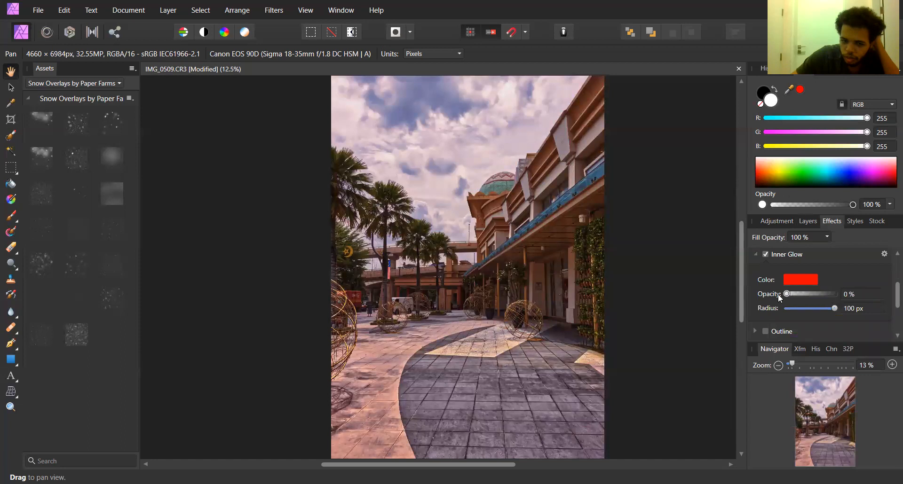
pyautogui.moveTo(834, 309)
pyautogui.mouseDown()
pyautogui.moveTo(778, 311)
pyautogui.moveTo(841, 309)
pyautogui.mouseUp()
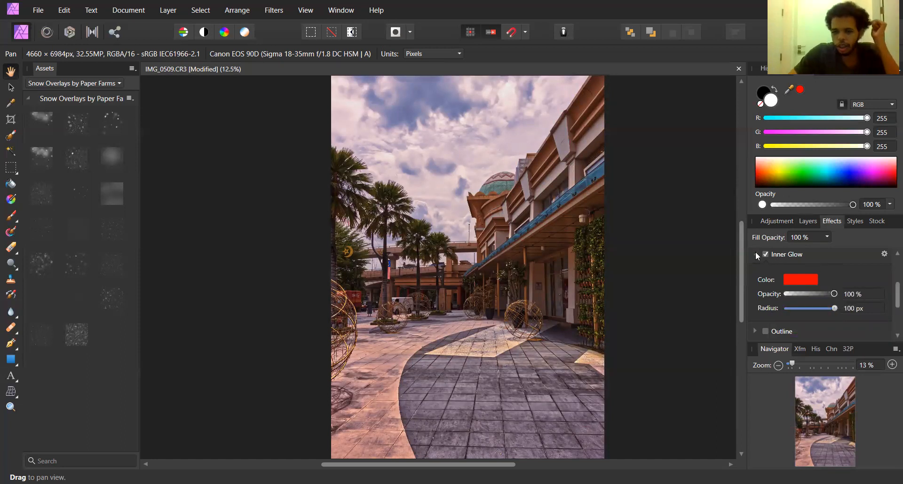
pyautogui.click(755, 255)
# Step: Try the Outline effect in red (255, 0, 0) and the default 3D effect, and disable both
pyautogui.scroll(-2, 796, 283)
pyautogui.click(771, 254)
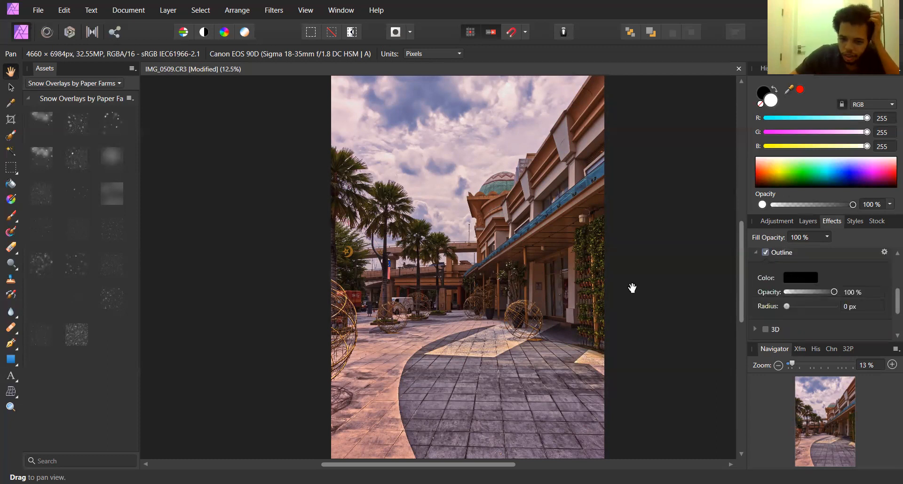
pyautogui.scroll(3, 632, 287)
pyautogui.scroll(-5, 630, 290)
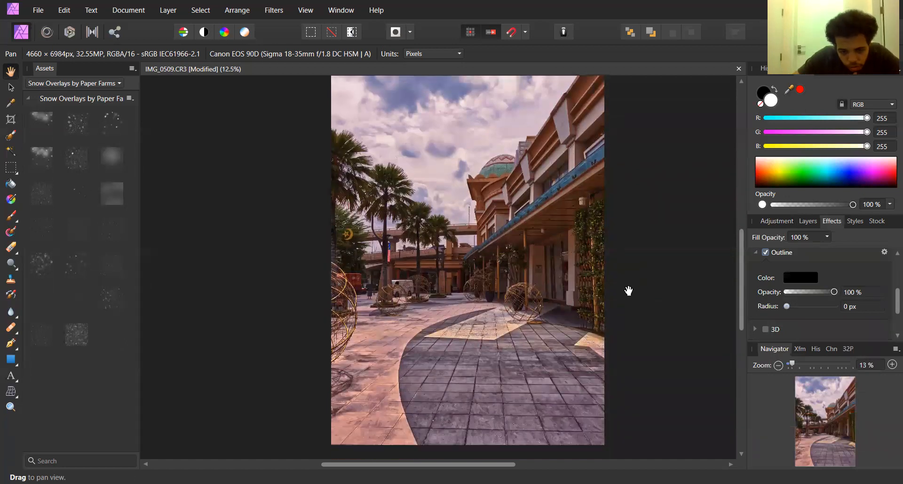
pyautogui.scroll(1, 629, 291)
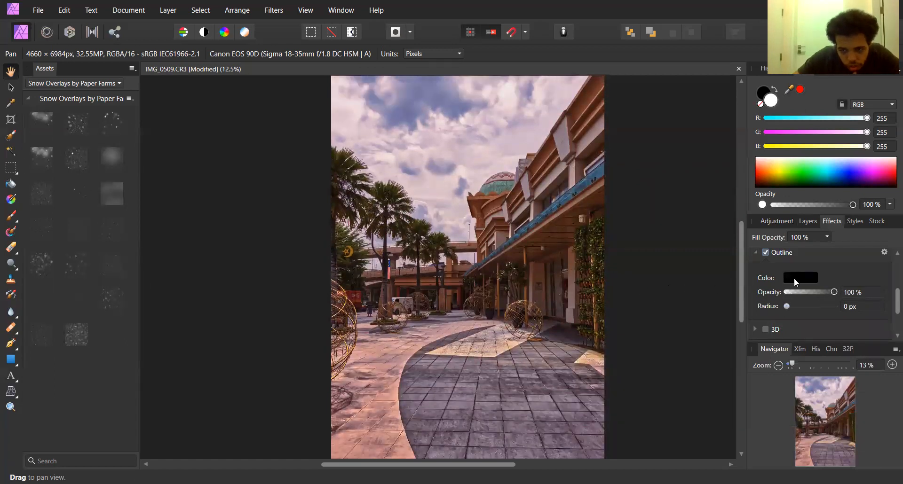
pyautogui.click(794, 278)
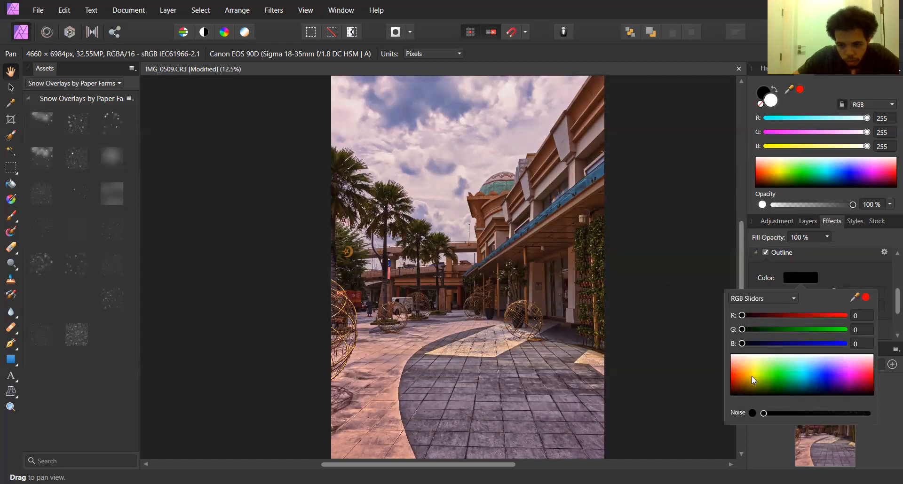
pyautogui.moveTo(735, 367)
pyautogui.mouseDown()
pyautogui.moveTo(726, 396)
pyautogui.moveTo(727, 377)
pyautogui.mouseUp()
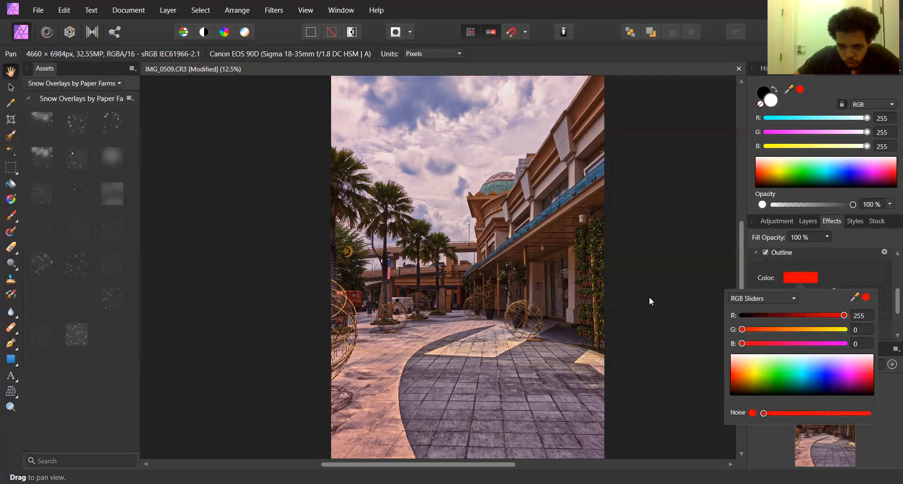
pyautogui.click(766, 253)
pyautogui.click(767, 253)
pyautogui.click(767, 253)
pyautogui.click(766, 271)
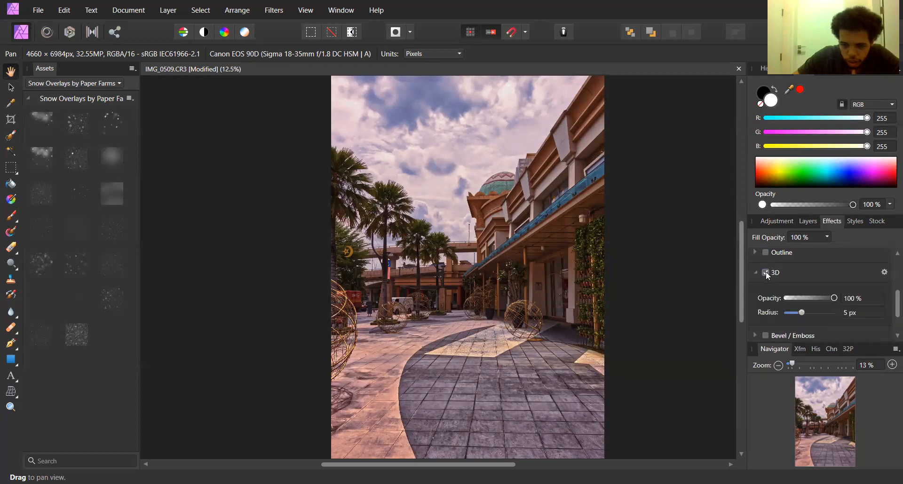
pyautogui.click(765, 272)
# Step: Try a Bevel / Emboss effect with opacity raised to 100%, undo the changes, and disable the effect
pyautogui.click(765, 291)
pyautogui.scroll(-2, 774, 300)
pyautogui.moveTo(822, 273); pyautogui.dragTo(878, 274)
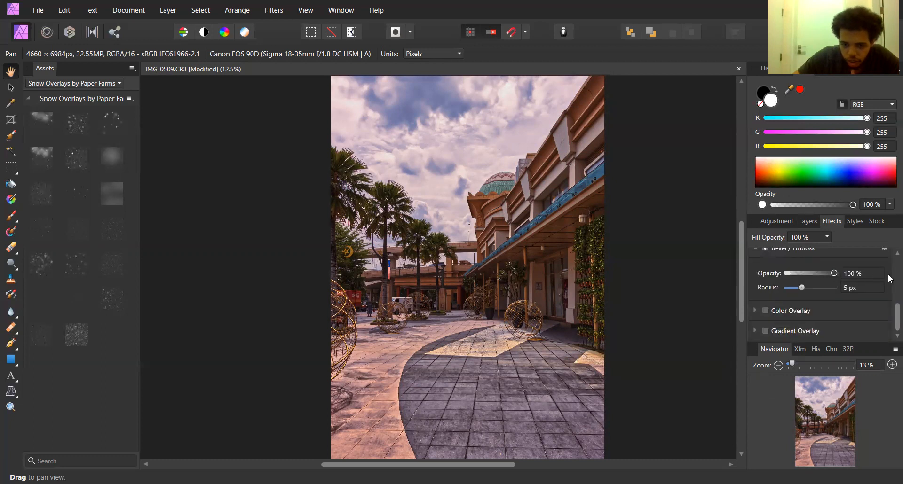
pyautogui.moveTo(803, 289); pyautogui.dragTo(764, 285)
pyautogui.hotkey('ctrl', 'z')
pyautogui.hotkey('ctrl', 'z')
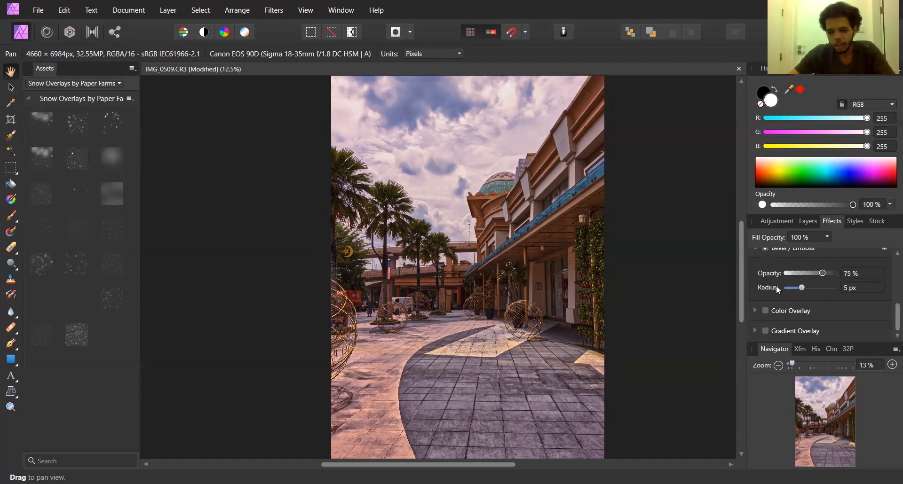
pyautogui.scroll(1, 773, 258)
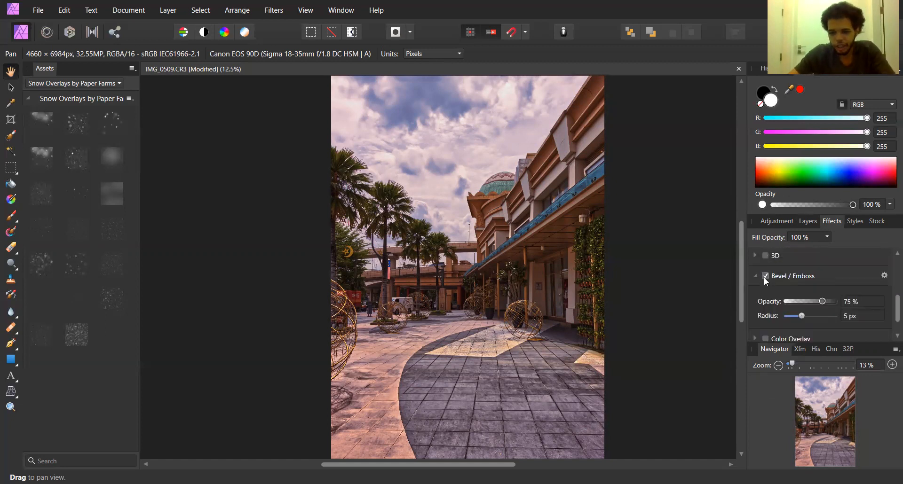
pyautogui.click(765, 277)
# Step: Try a Color Overlay in salmon (255, 116, 116) and the default Gradient Overlay, disabling both
pyautogui.click(765, 311)
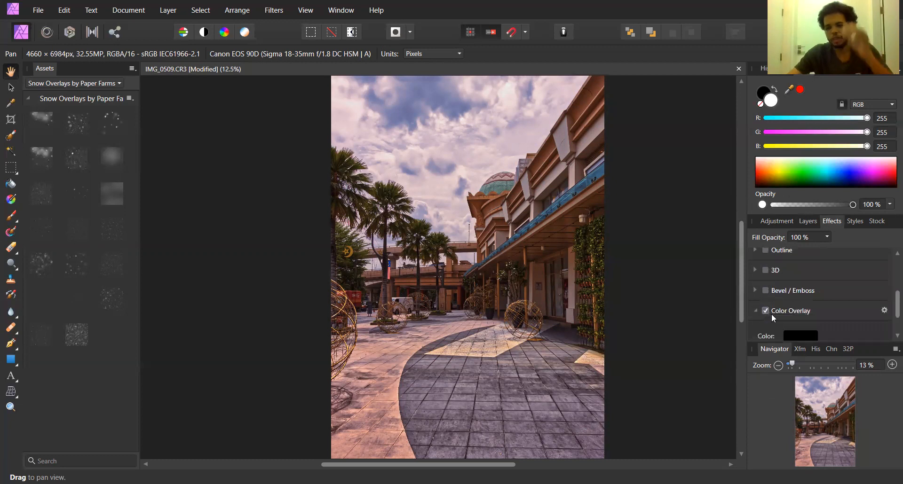
pyautogui.click(799, 294)
pyautogui.moveTo(732, 381)
pyautogui.mouseDown()
pyautogui.moveTo(724, 398)
pyautogui.moveTo(725, 380)
pyautogui.mouseUp()
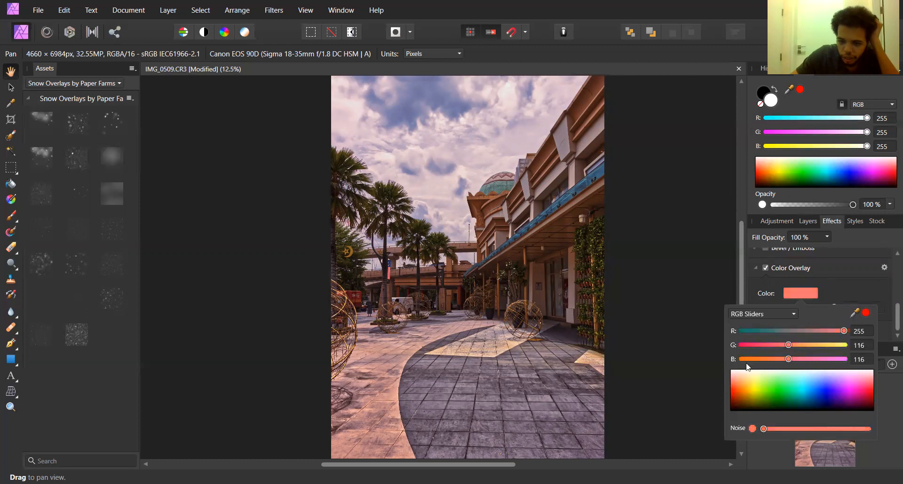
pyautogui.click(834, 281)
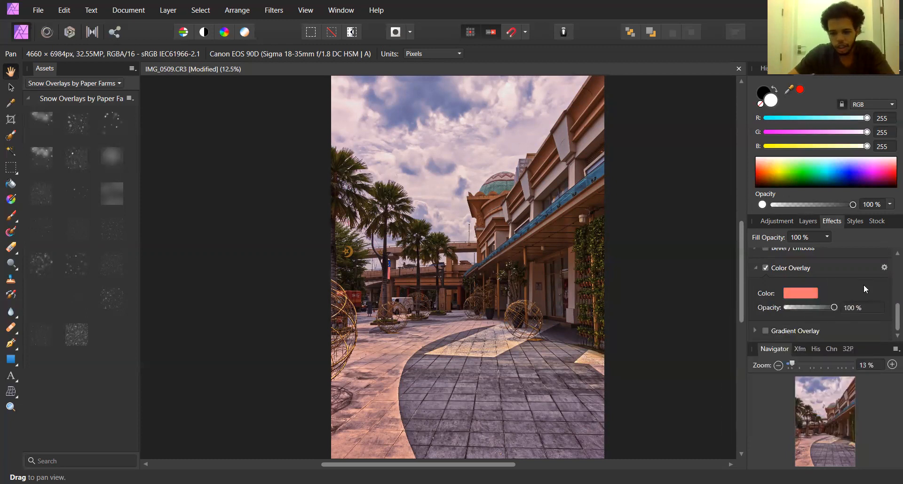
pyautogui.hotkey('ctrl', 'z')
pyautogui.click(764, 270)
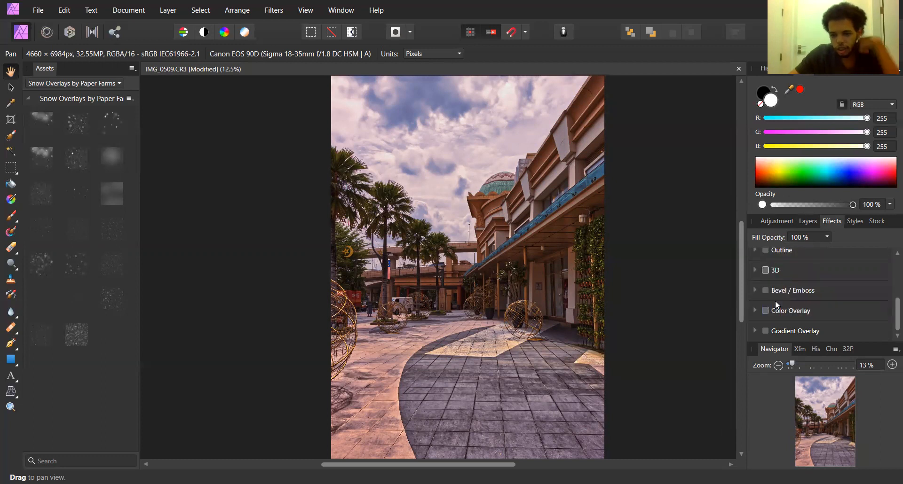
pyautogui.click(766, 330)
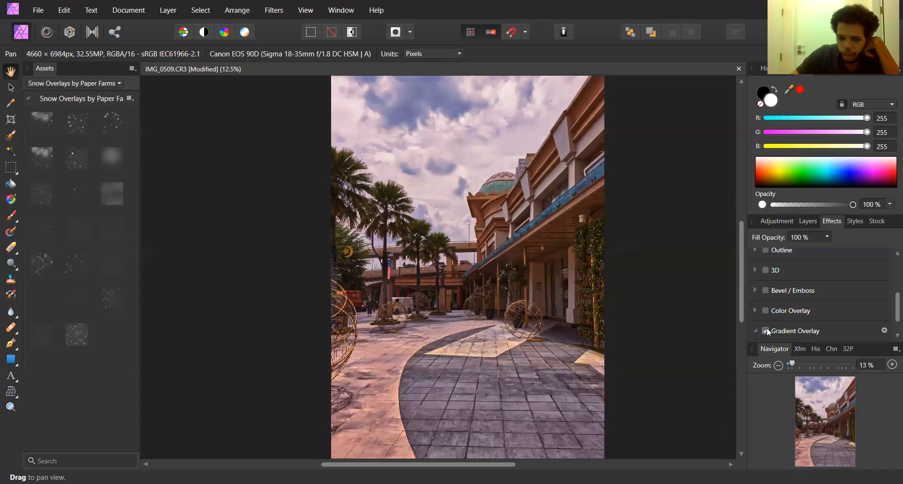
pyautogui.click(767, 303)
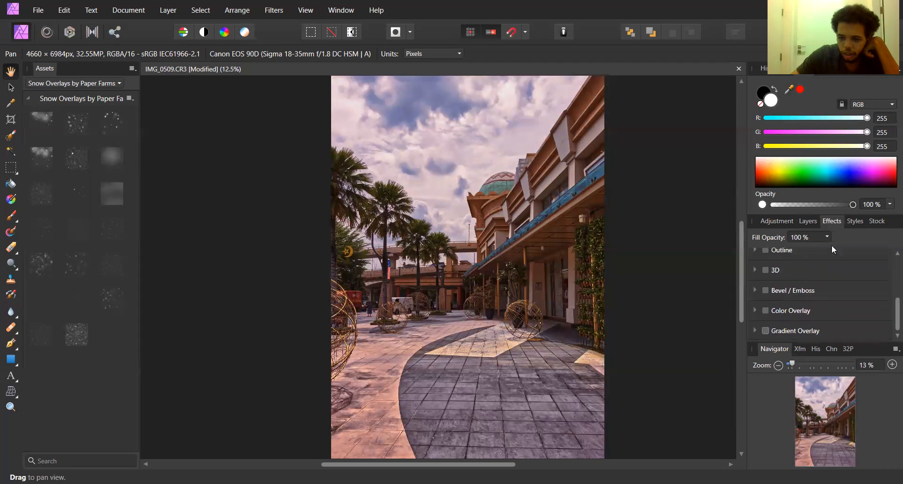
# Step: Examine the default layer styles, the Unsplash stock source, the adjustment presets, and the edited photo
pyautogui.click(851, 225)
pyautogui.scroll(-3, 855, 263)
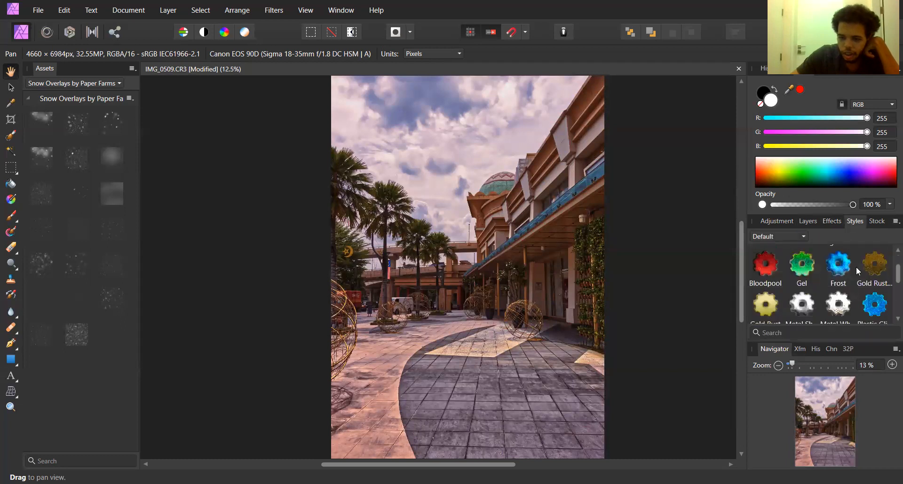
pyautogui.click(877, 221)
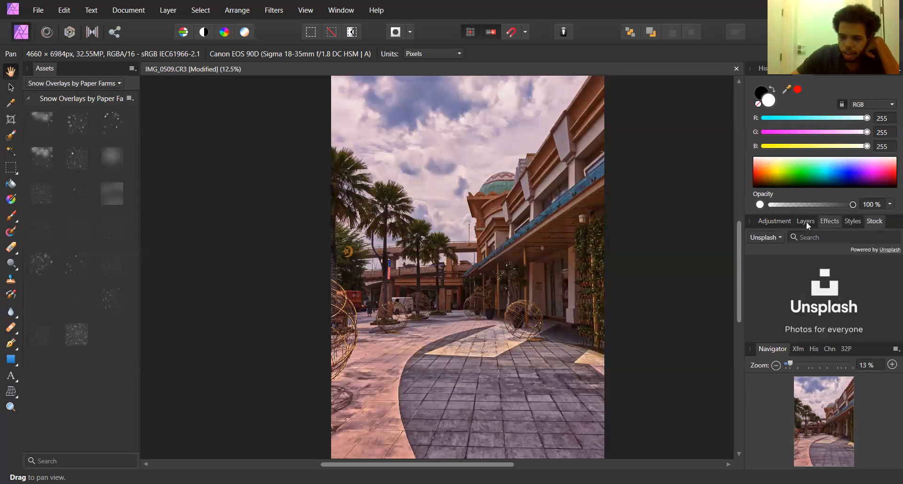
pyautogui.click(763, 225)
pyautogui.scroll(-3, 523, 298)
pyautogui.scroll(2, 523, 297)
pyautogui.scroll(5, 523, 297)
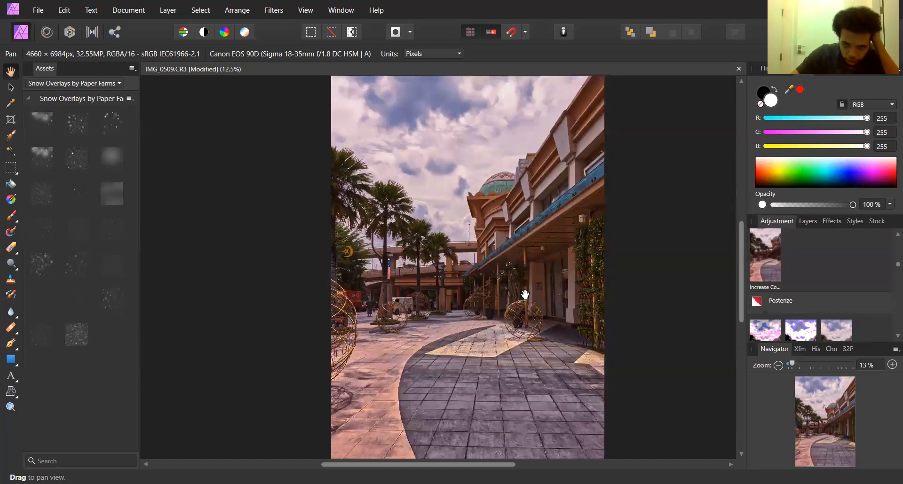
pyautogui.scroll(-5, 525, 296)
pyautogui.scroll(2, 519, 297)
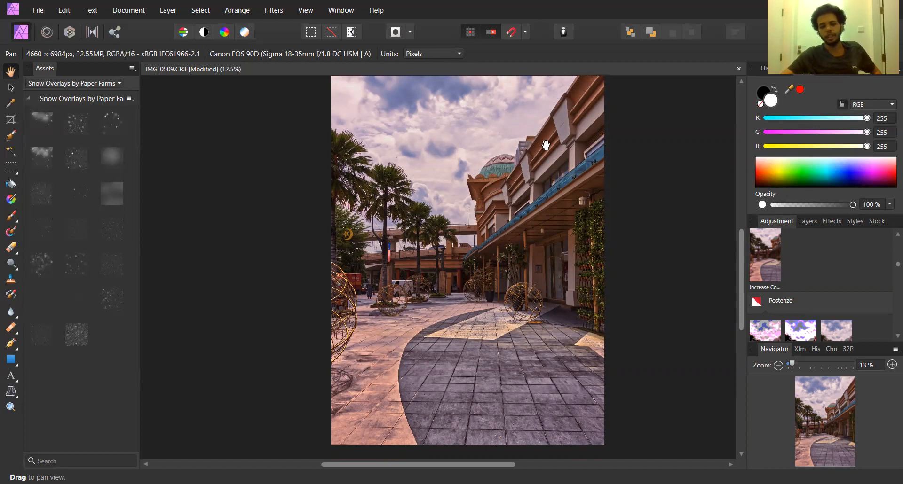
pyautogui.scroll(2, 602, 233)
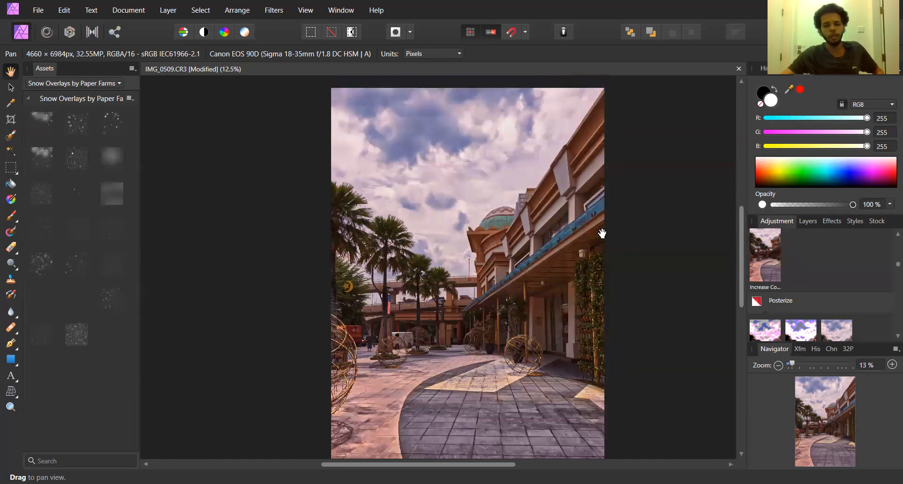
# Step: Place the Watermark_Affinity file from the Canon EOS 90D folder on the photo's lower paving and scale it to about 232%
pyautogui.click(40, 12)
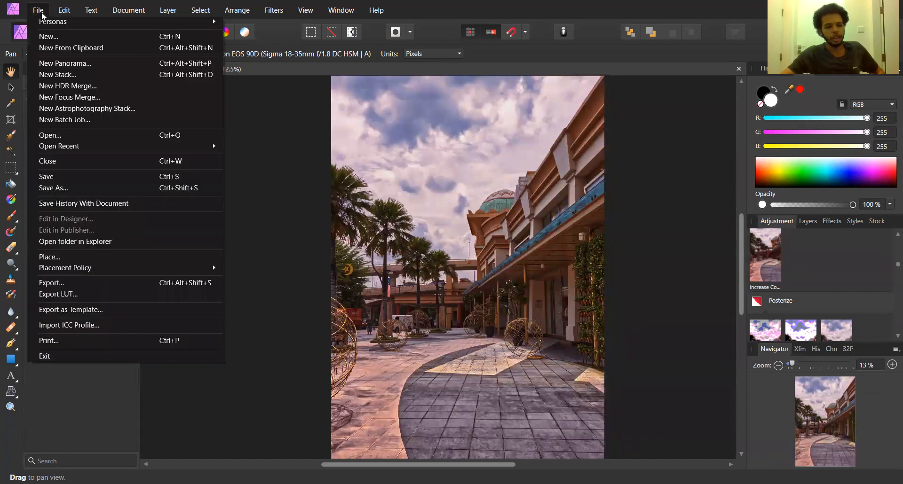
pyautogui.click(68, 253)
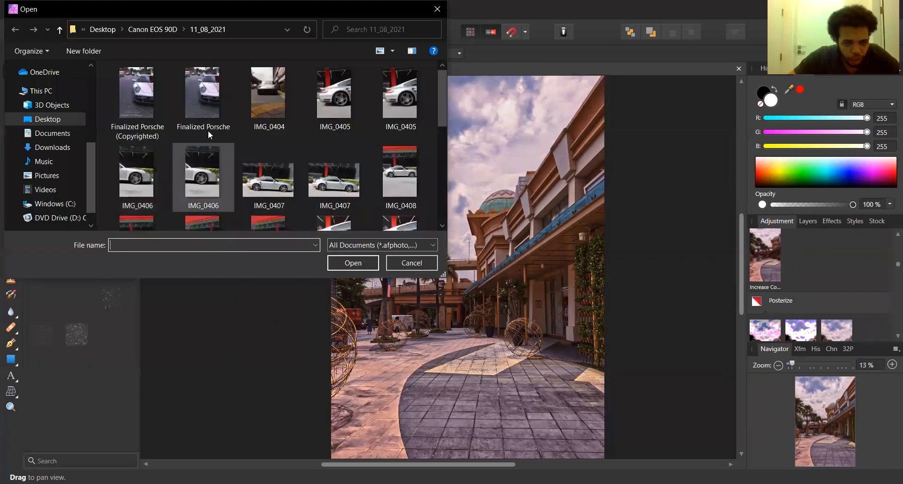
pyautogui.click(149, 32)
pyautogui.scroll(-1, 306, 201)
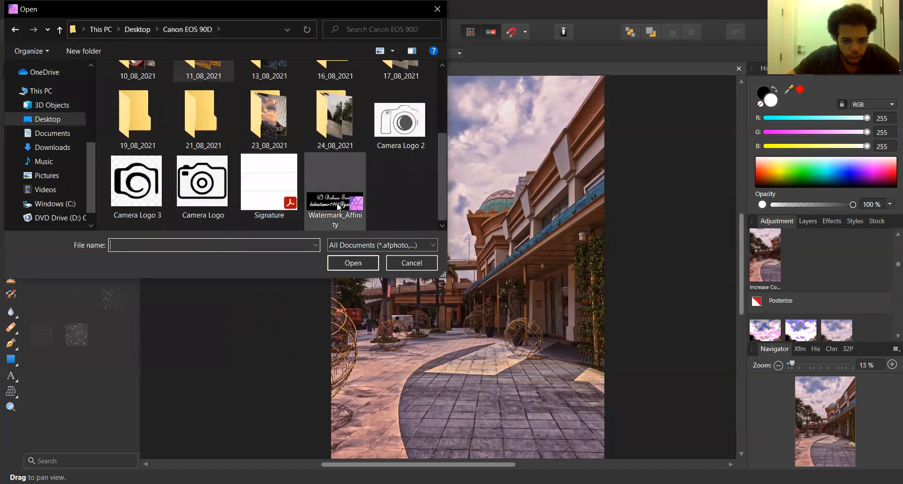
pyautogui.click(329, 187)
pyautogui.click(342, 263)
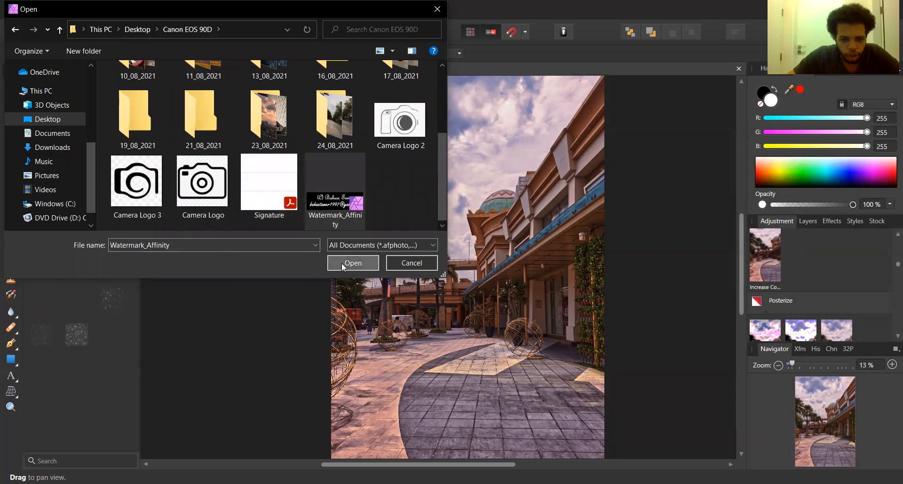
pyautogui.scroll(-2, 423, 272)
pyautogui.moveTo(393, 329); pyautogui.dragTo(580, 410)
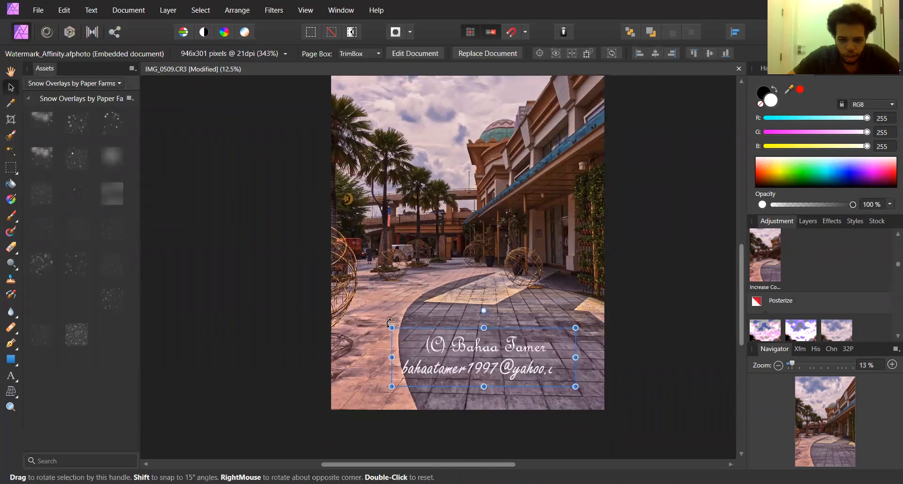
pyautogui.moveTo(390, 326); pyautogui.dragTo(449, 346)
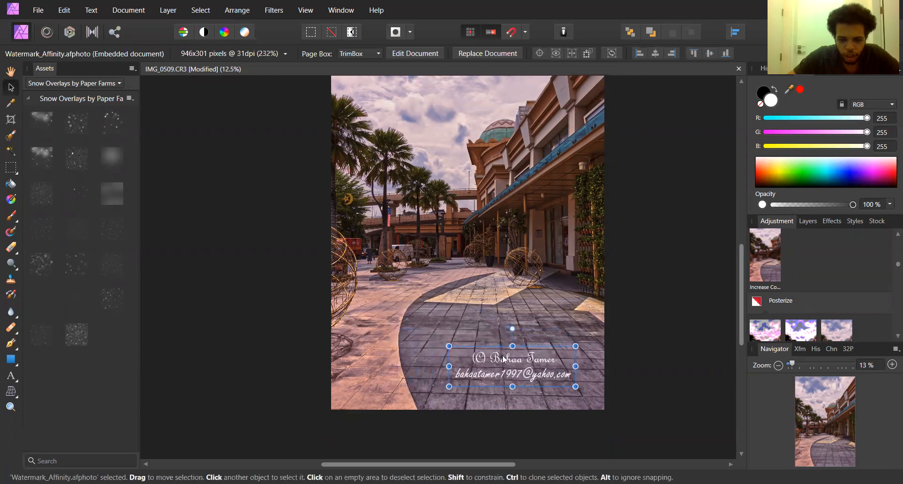
# Step: Move the watermark to the middle of the photo and set its fill opacity to 20%
pyautogui.moveTo(512, 372); pyautogui.dragTo(449, 220)
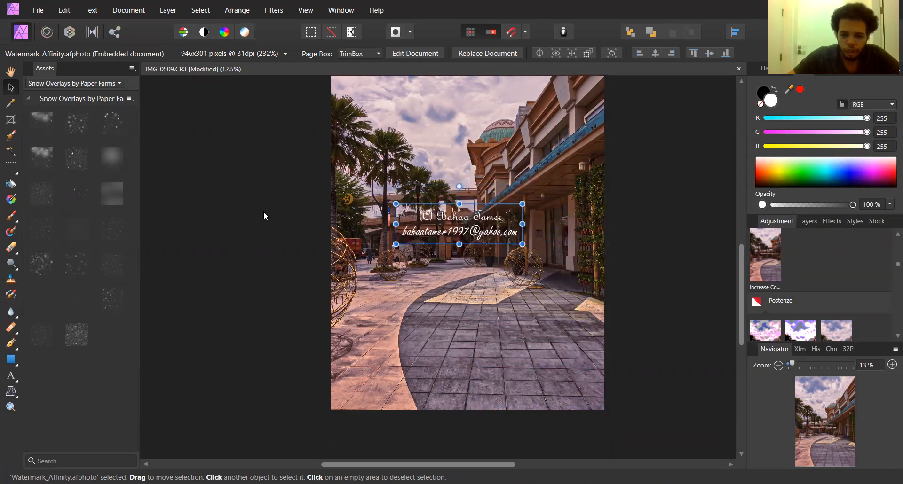
pyautogui.scroll(5, 801, 261)
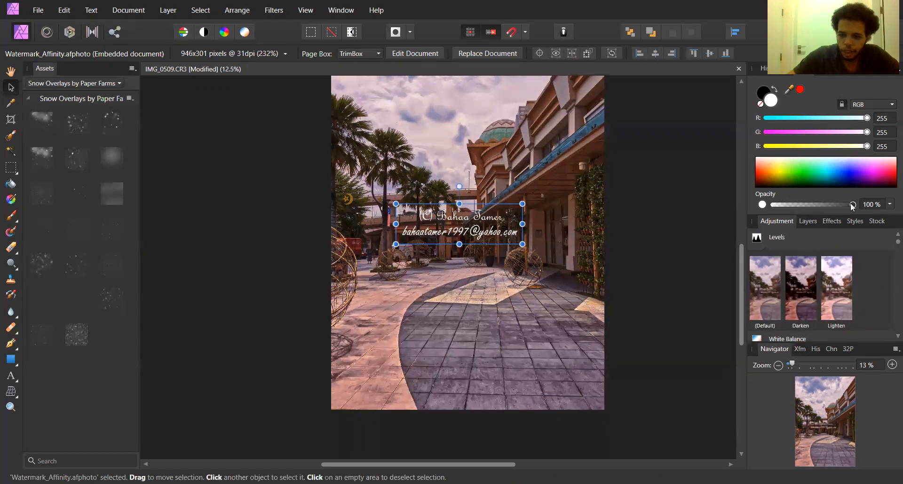
pyautogui.moveTo(853, 206)
pyautogui.mouseDown()
pyautogui.moveTo(793, 205)
pyautogui.moveTo(855, 207)
pyautogui.mouseUp()
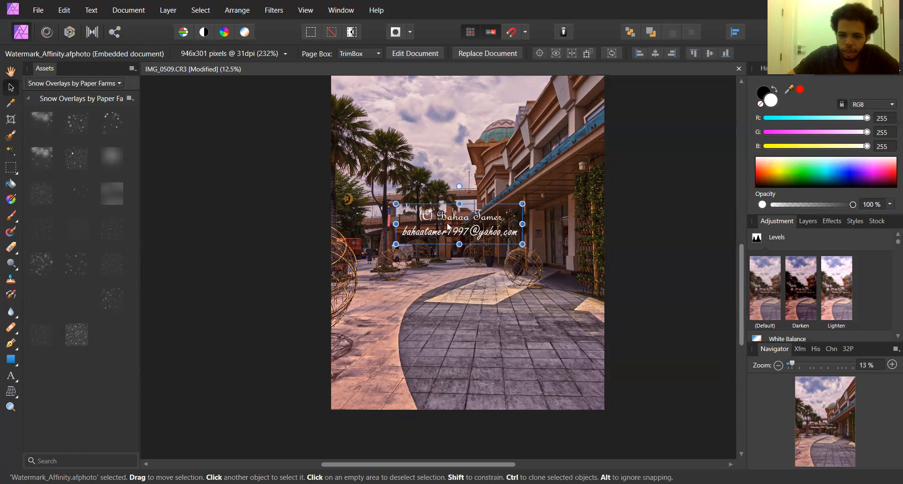
pyautogui.click(807, 224)
pyautogui.click(832, 224)
pyautogui.click(827, 238)
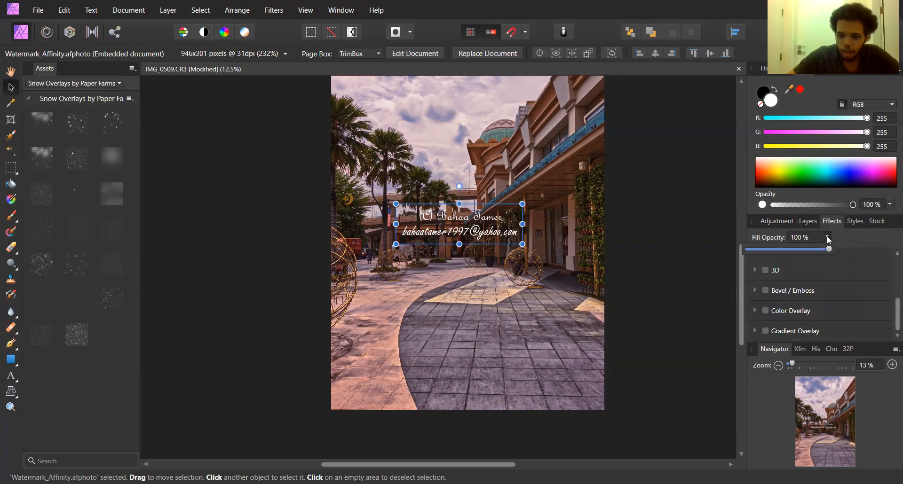
pyautogui.moveTo(823, 251); pyautogui.dragTo(773, 253)
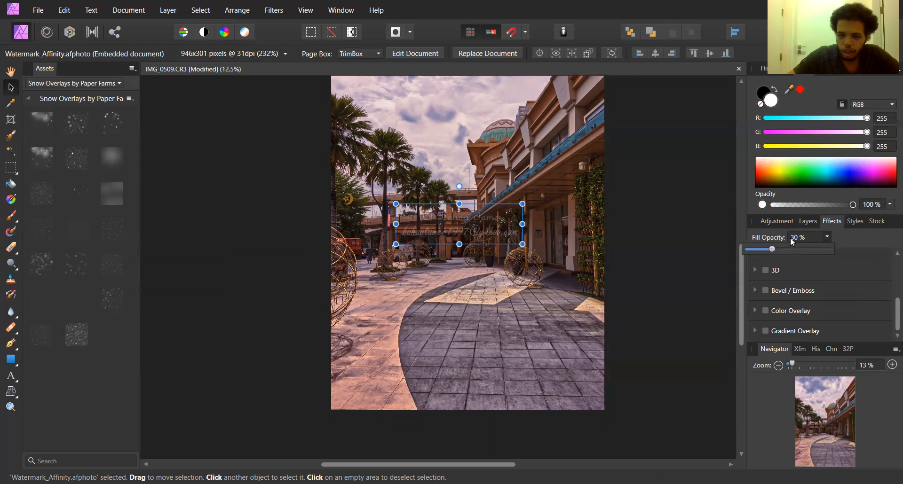
pyautogui.click(790, 238)
pyautogui.write('20')
pyautogui.press('Return')
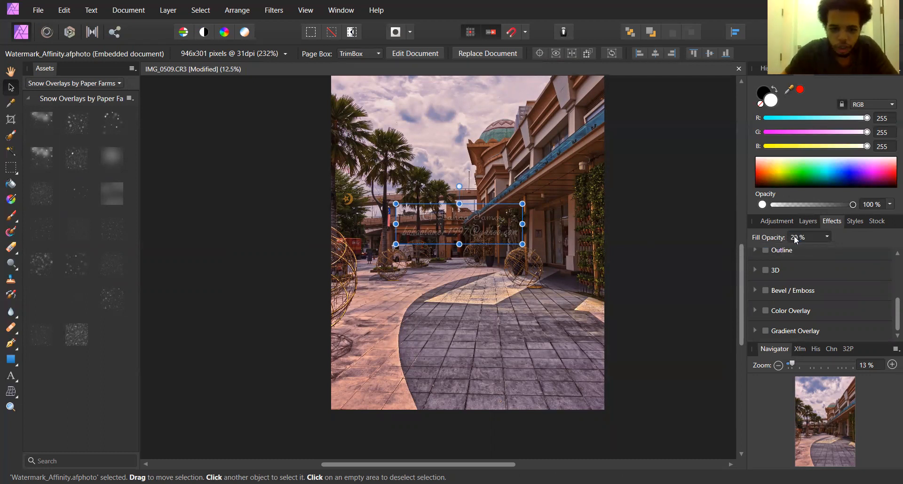
# Step: Move the watermark into the photo's lower-right corner, set its fill opacity to 40%, and deselect it
pyautogui.moveTo(459, 234); pyautogui.dragTo(528, 381)
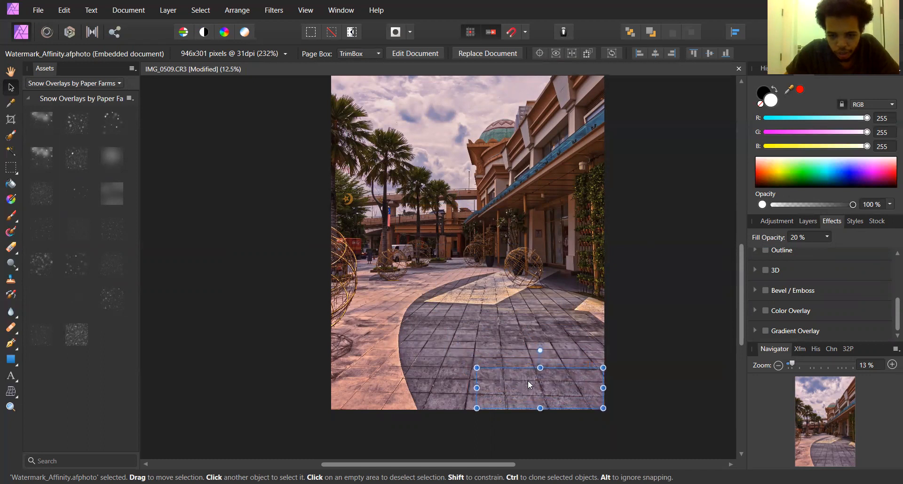
pyautogui.click(804, 235)
pyautogui.write('40')
pyautogui.press('Return')
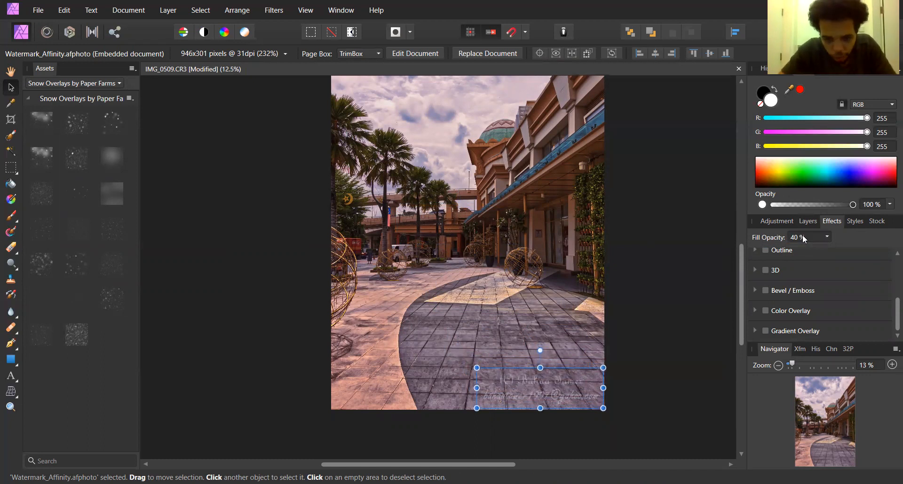
pyautogui.click(355, 226)
pyautogui.click(639, 264)
pyautogui.scroll(5, 638, 264)
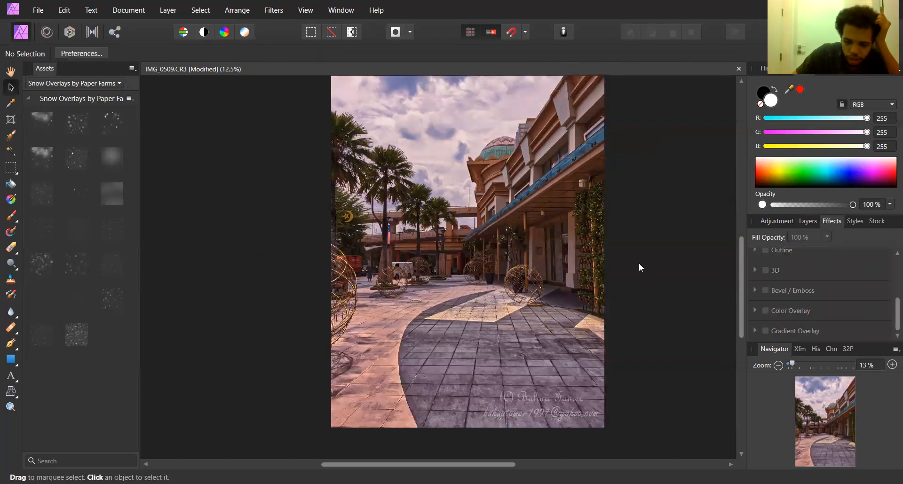
pyautogui.scroll(-3, 639, 265)
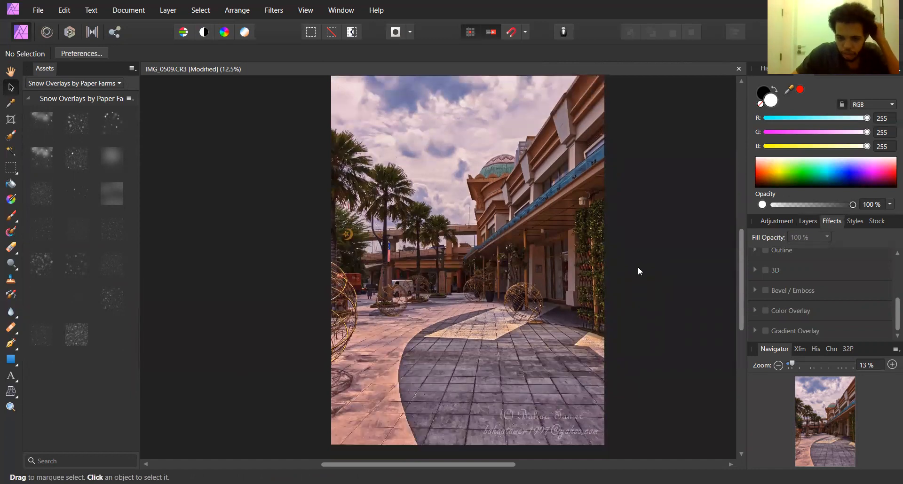
pyautogui.scroll(3, 638, 267)
pyautogui.scroll(-2, 638, 273)
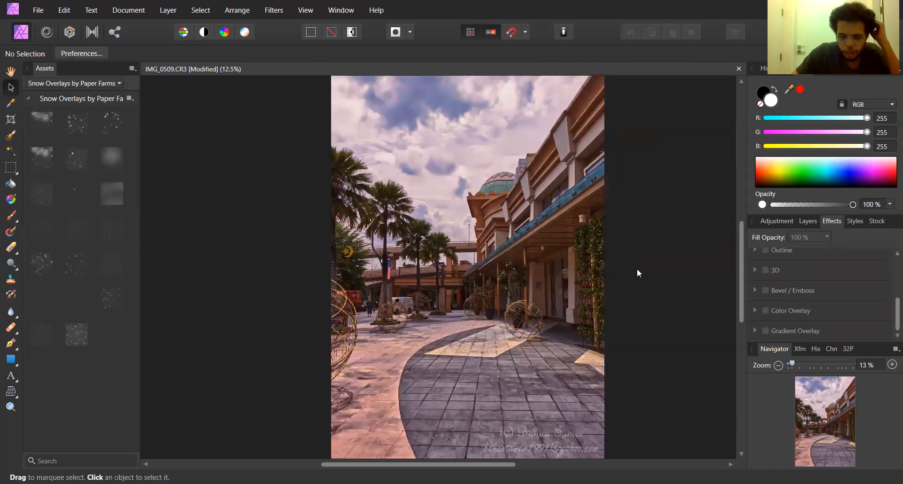
# Step: Set up a JPEG export of the whole document at 4660 × 6984 px and set its quality to 90
pyautogui.click(37, 12)
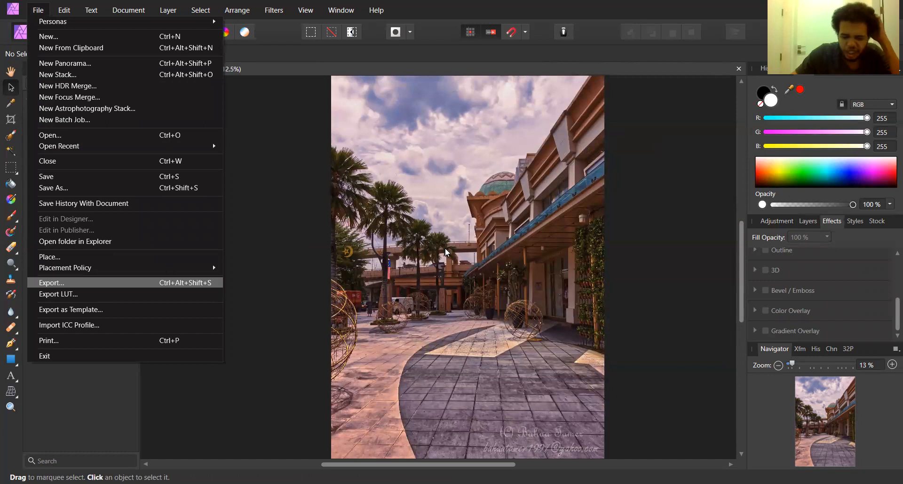
pyautogui.click(168, 282)
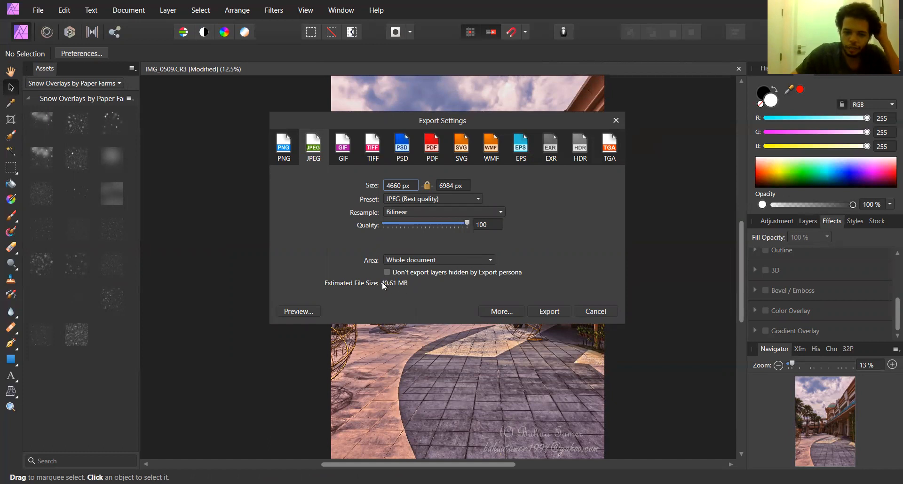
pyautogui.click(467, 222)
pyautogui.moveTo(467, 221); pyautogui.dragTo(460, 221)
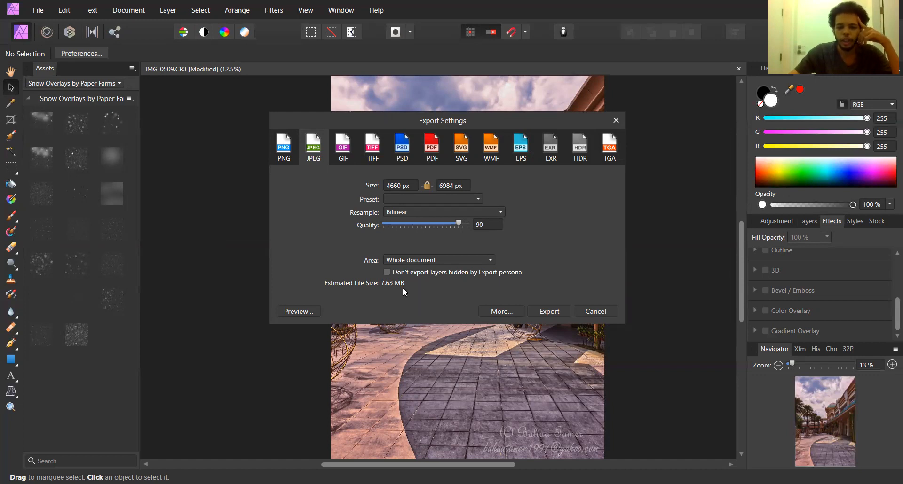
# Step: Set the JPEG export's ICC profile to sRGB IEC61966-2.1 in the additional export settings
pyautogui.click(489, 311)
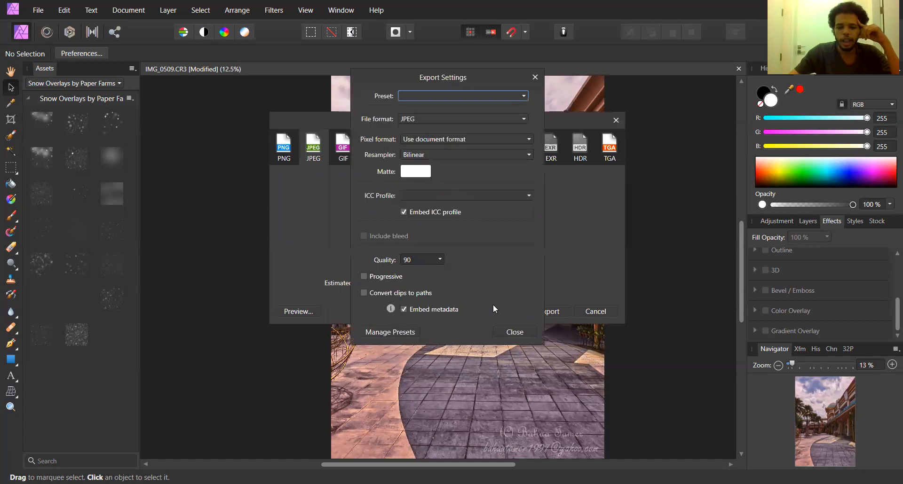
pyautogui.click(455, 193)
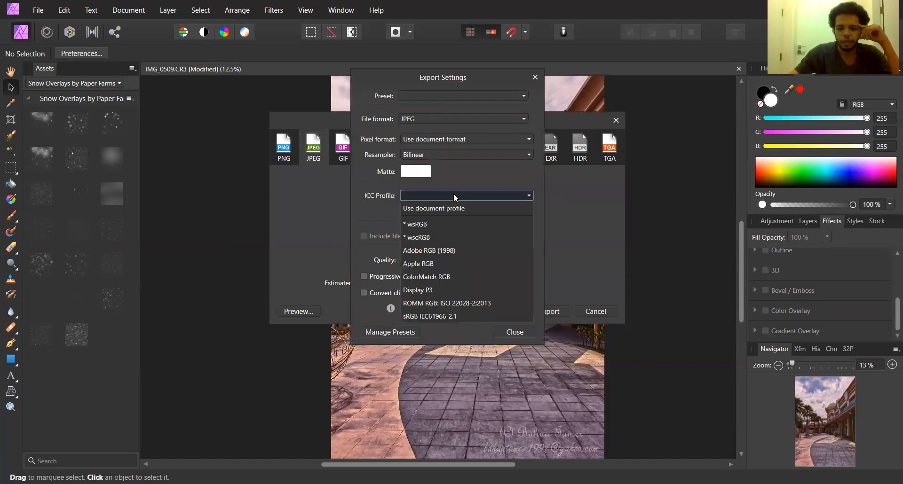
pyautogui.click(428, 316)
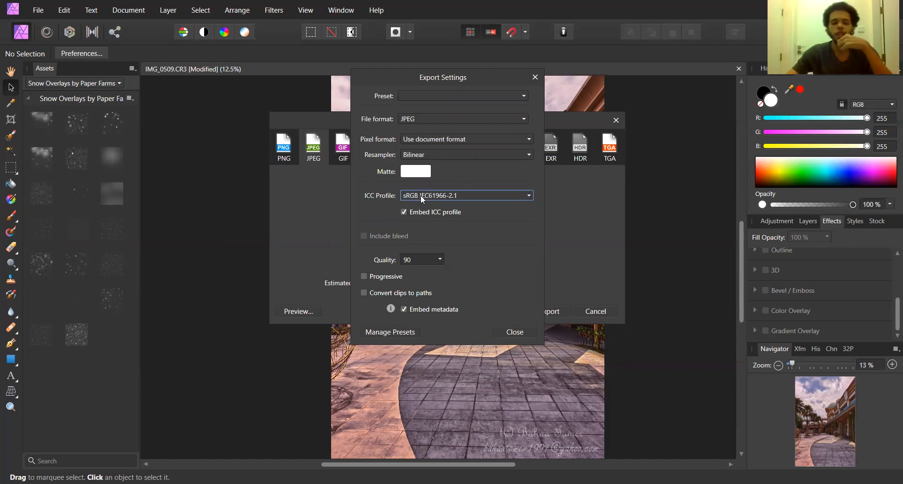
pyautogui.click(510, 331)
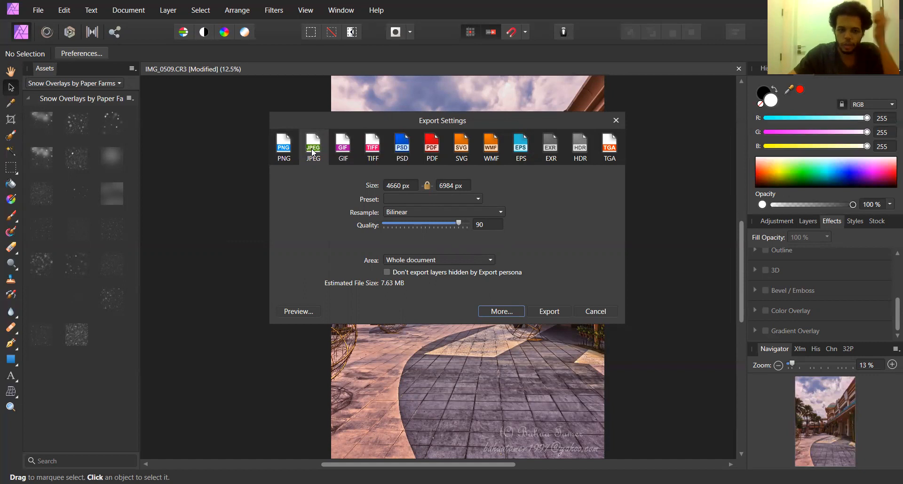
# Step: Export the JPEG to the 24_08_2021 folder inside Canon EOS 90D under the file name IMG_0509_ColorGraded
pyautogui.click(543, 311)
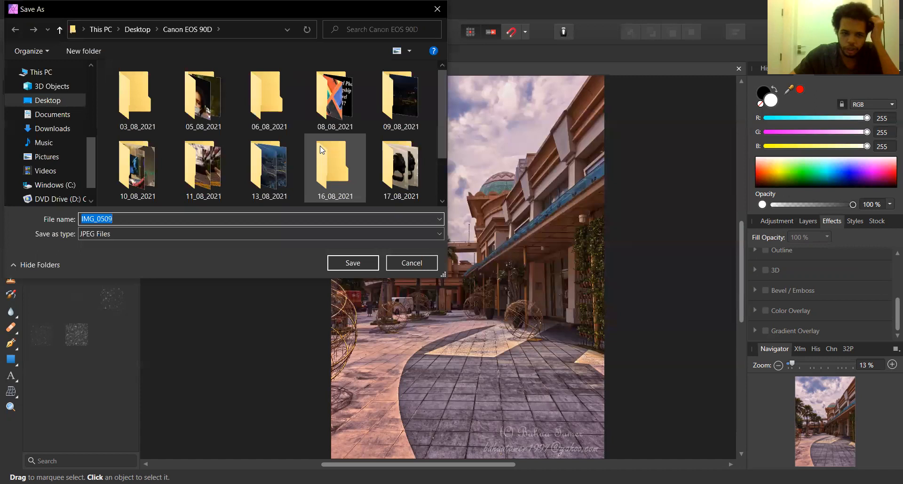
pyautogui.scroll(-2, 321, 150)
pyautogui.doubleClick(325, 155)
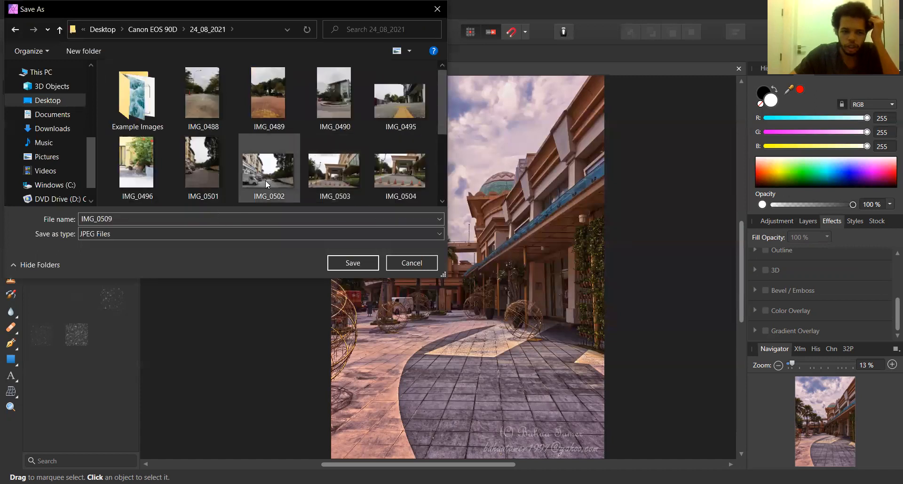
pyautogui.scroll(-3, 265, 180)
pyautogui.doubleClick(180, 221)
pyautogui.scroll(3, 233, 188)
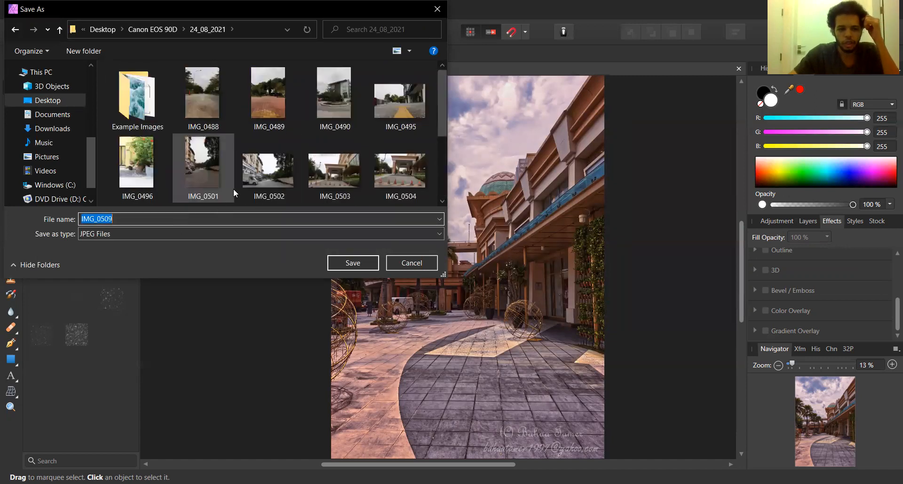
pyautogui.scroll(-3, 233, 193)
pyautogui.scroll(1, 233, 190)
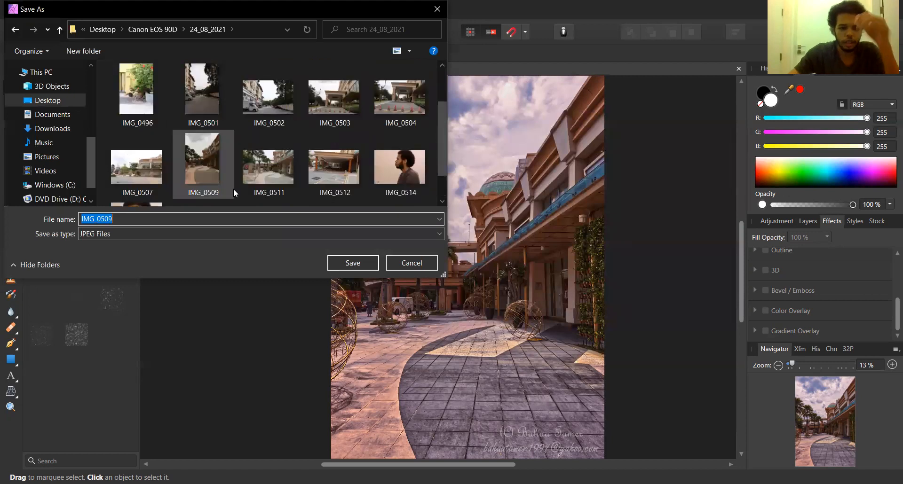
pyautogui.press('End')
pyautogui.write('_ColorGraded')
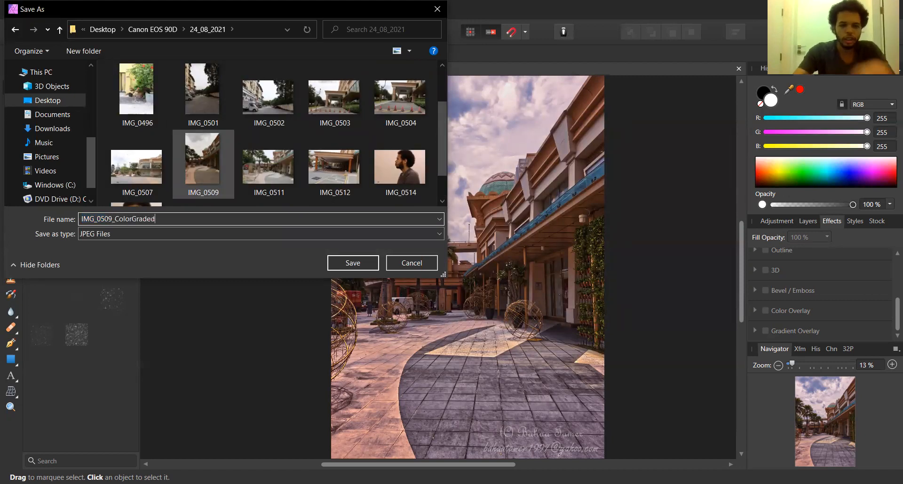
pyautogui.press('Return')
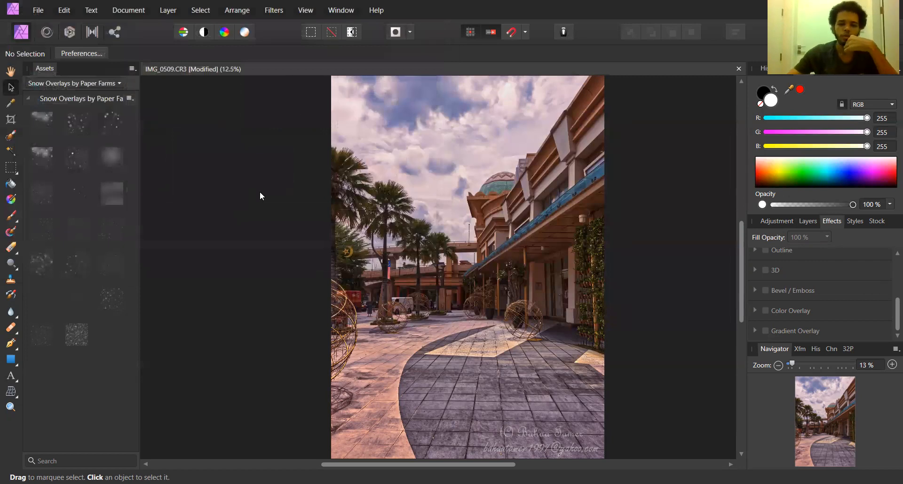